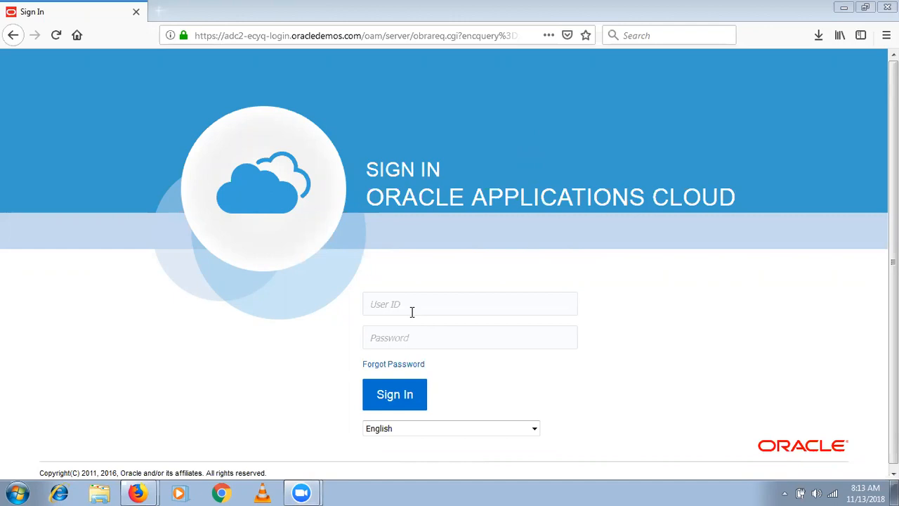
# - Sign in with the demo user ID and password, declining Firefox's offer to save the login
pyautogui.write('SEP')
pyautogui.press('Down')
pyautogui.press('Tab')
pyautogui.write('••')
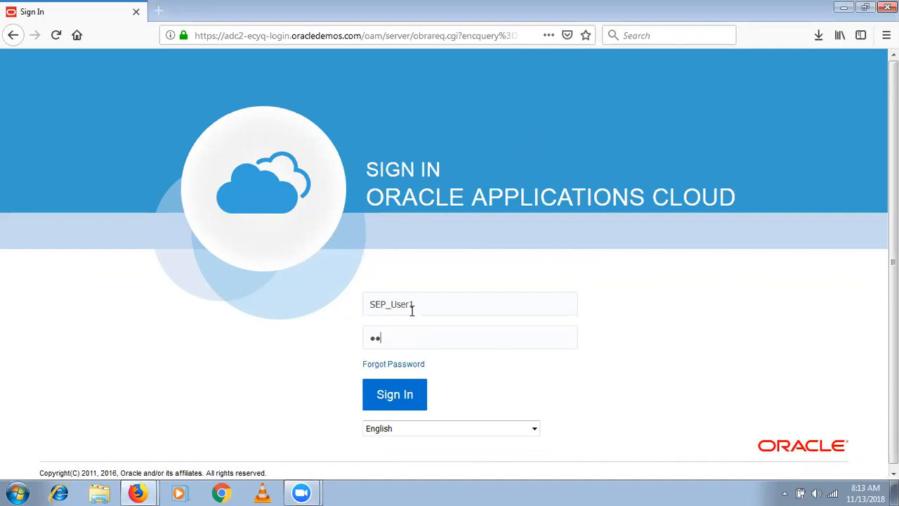
pyautogui.write('•••••••••')
pyautogui.click(394, 407)
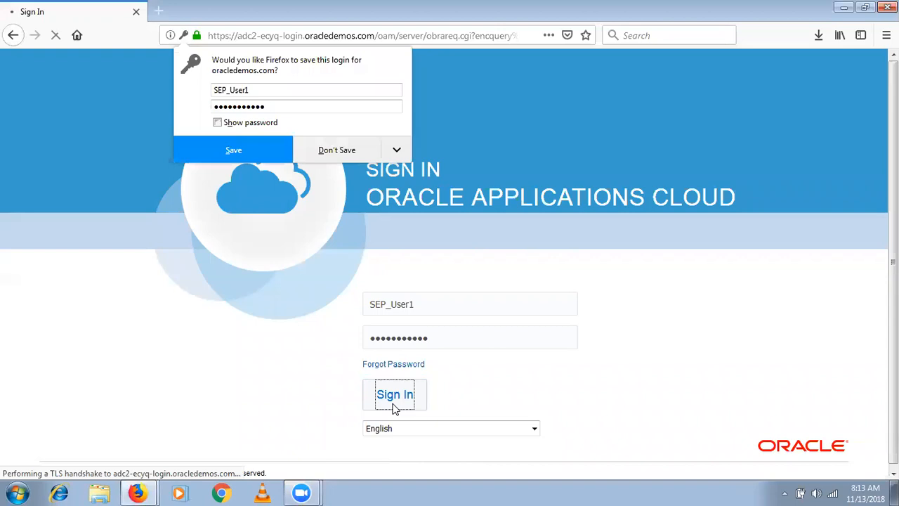
pyautogui.click(338, 149)
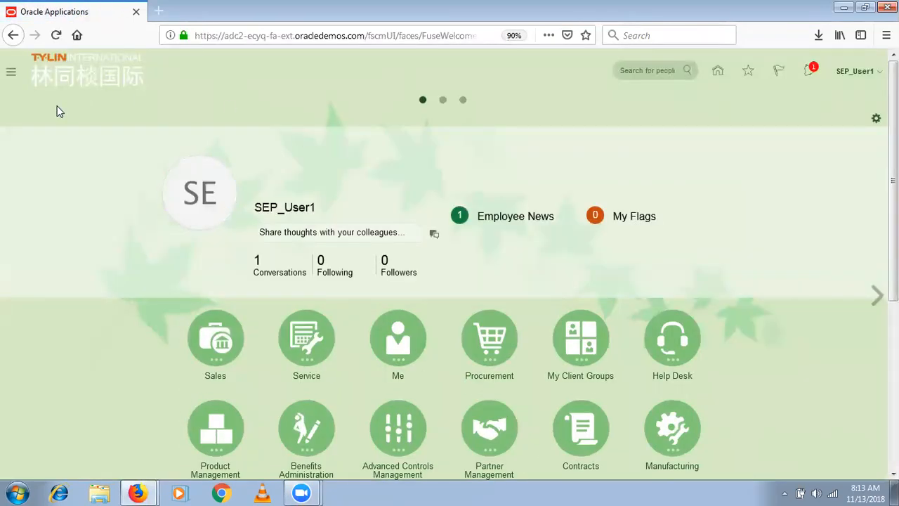
# - Go to the Product Information Management work area from the Navigator's Product Management group
pyautogui.click(11, 76)
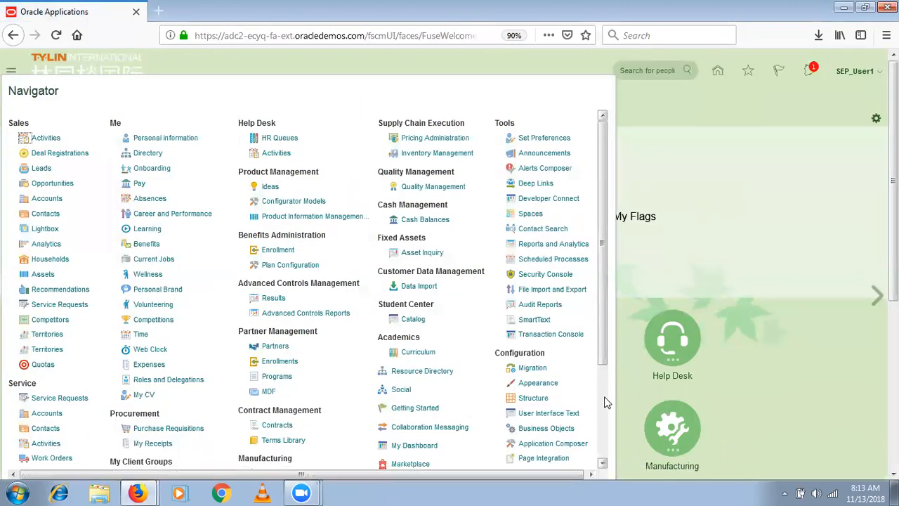
pyautogui.click(605, 397)
pyautogui.moveTo(605, 398); pyautogui.dragTo(608, 293)
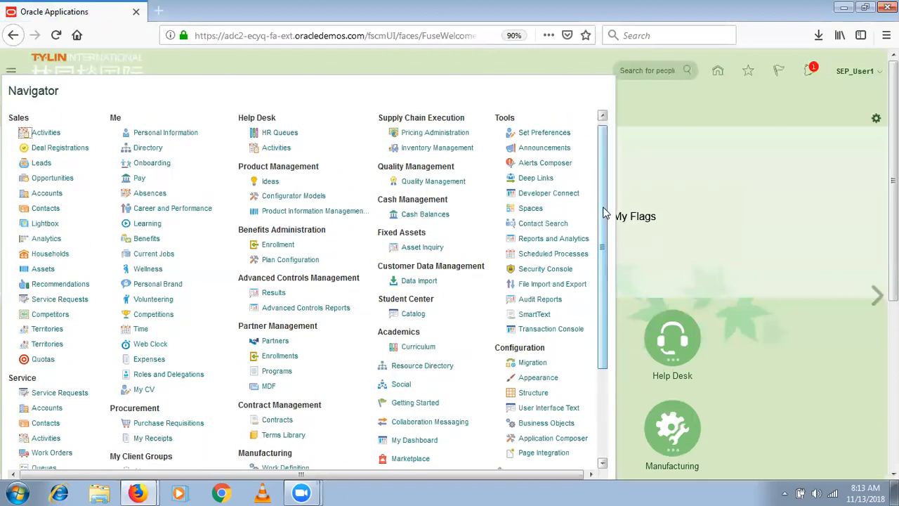
pyautogui.click(295, 212)
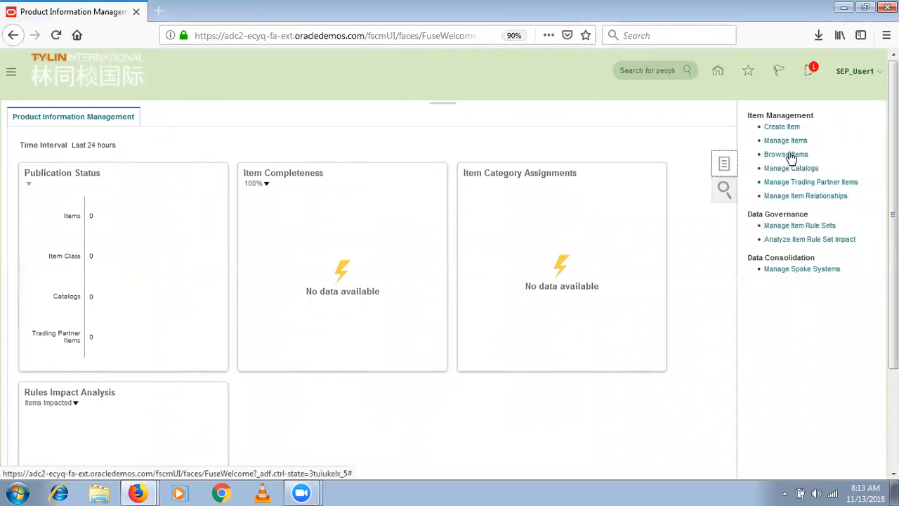
# - Search Manage Items for SEP_As% and open the SEP_Asus Laptop result
pyautogui.click(794, 143)
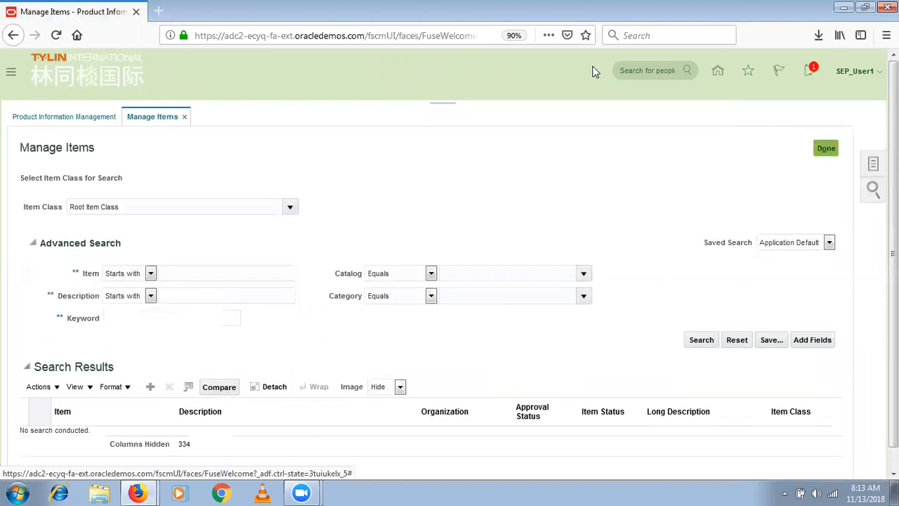
pyautogui.click(244, 266)
pyautogui.write('SEP_As%')
pyautogui.press('Return')
pyautogui.click(158, 442)
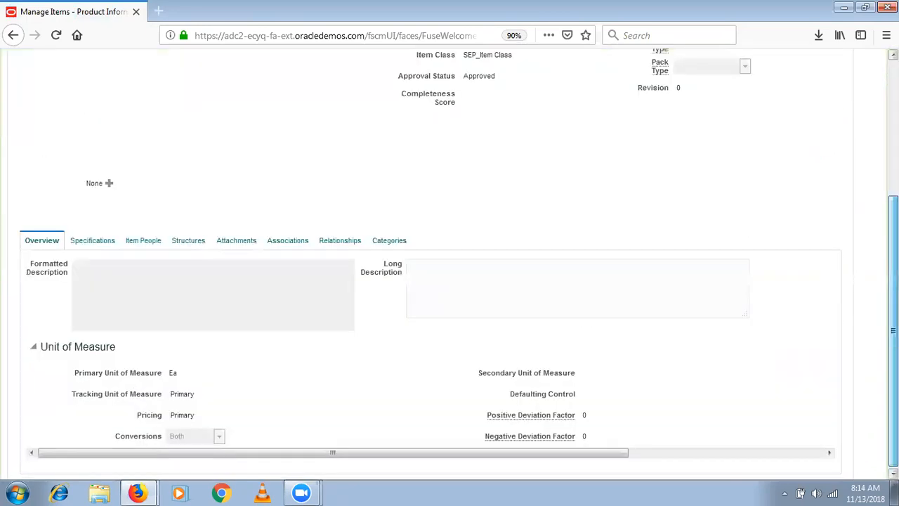
# - Open SEP_Asus Laptop's Primary structure from the Structures tab in Edit Item Structure
pyautogui.click(188, 372)
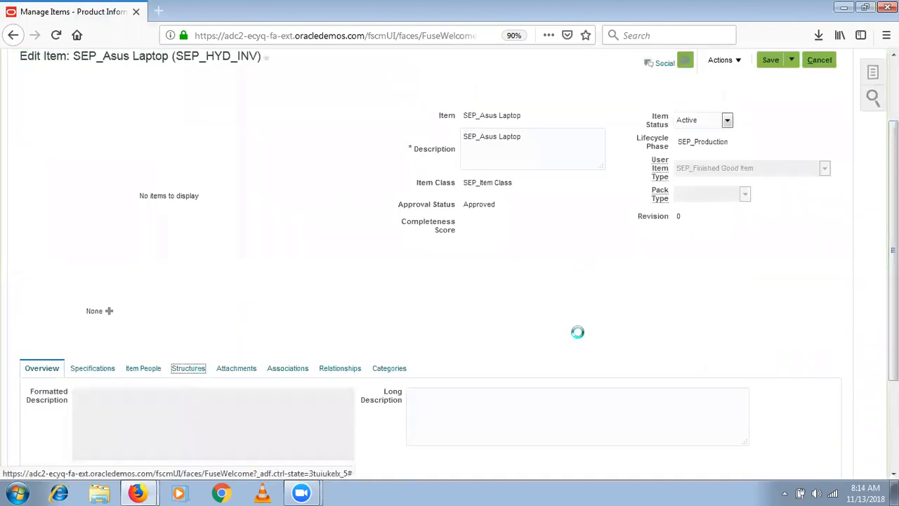
pyautogui.moveTo(893, 236); pyautogui.dragTo(893, 346)
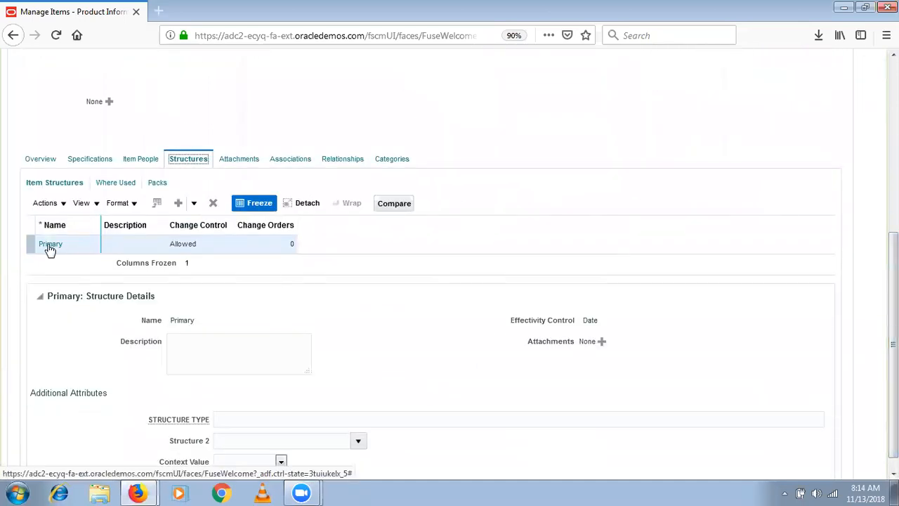
pyautogui.click(50, 246)
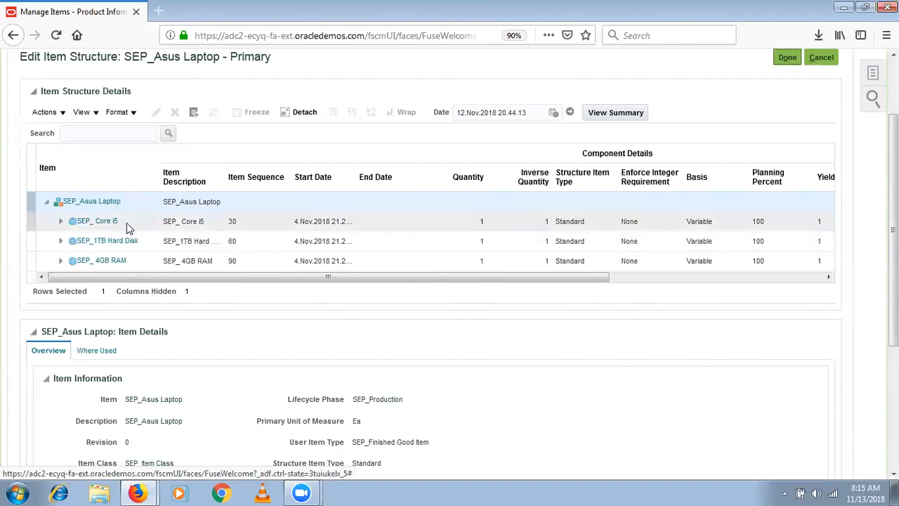
pyautogui.click(248, 166)
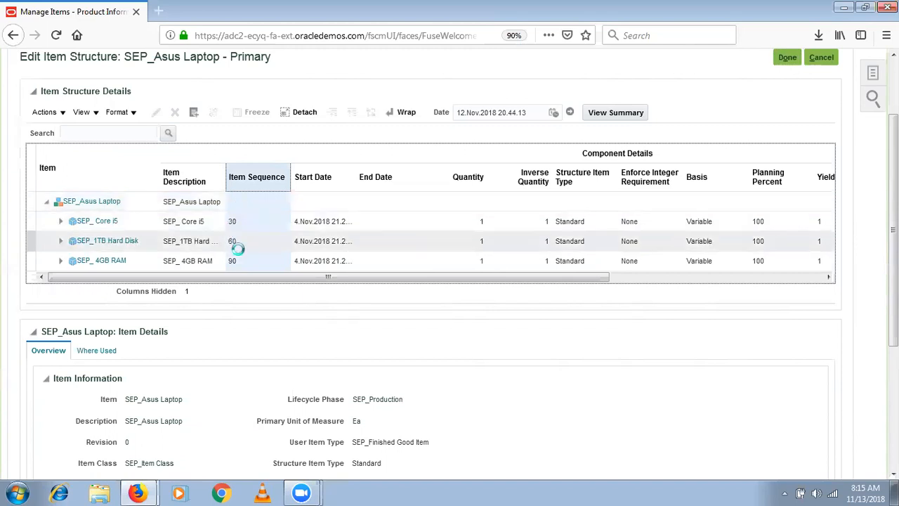
pyautogui.click(138, 222)
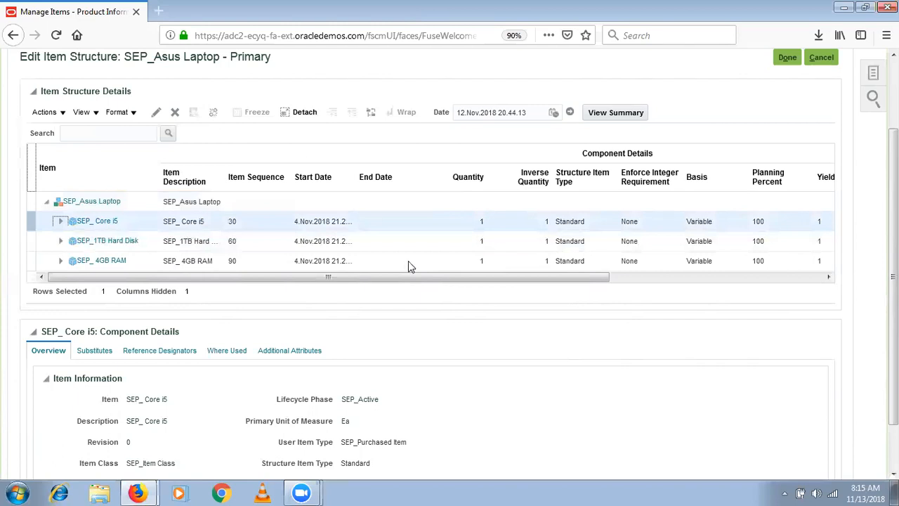
pyautogui.click(312, 181)
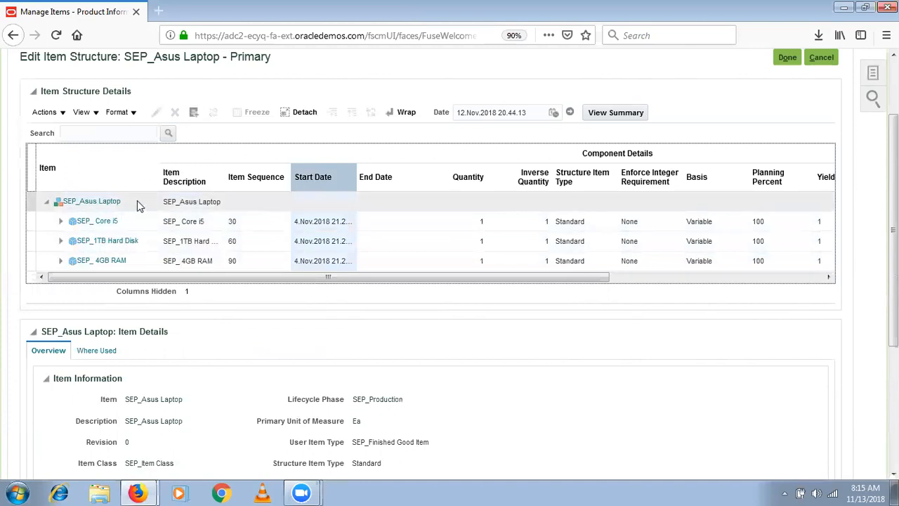
# - Select the SEP_ Core i5 component and bring up its Edit Components dialog
pyautogui.click(138, 222)
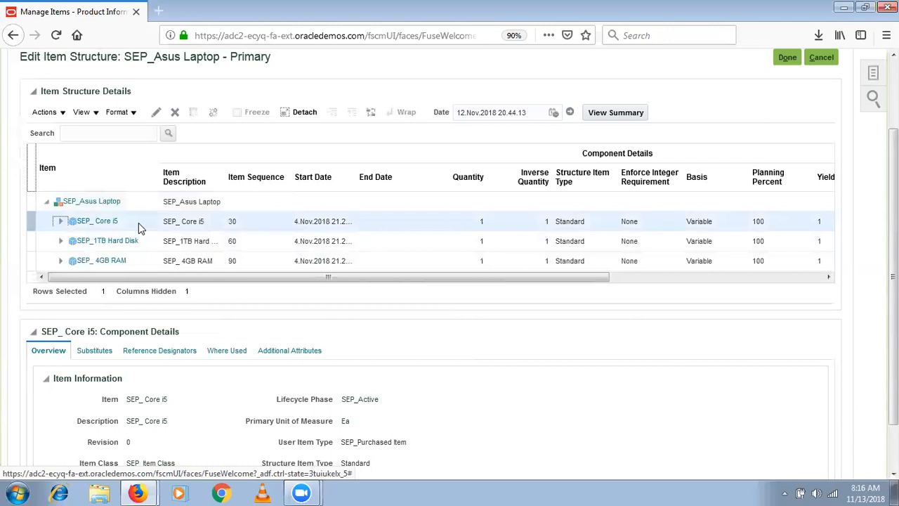
pyautogui.click(137, 200)
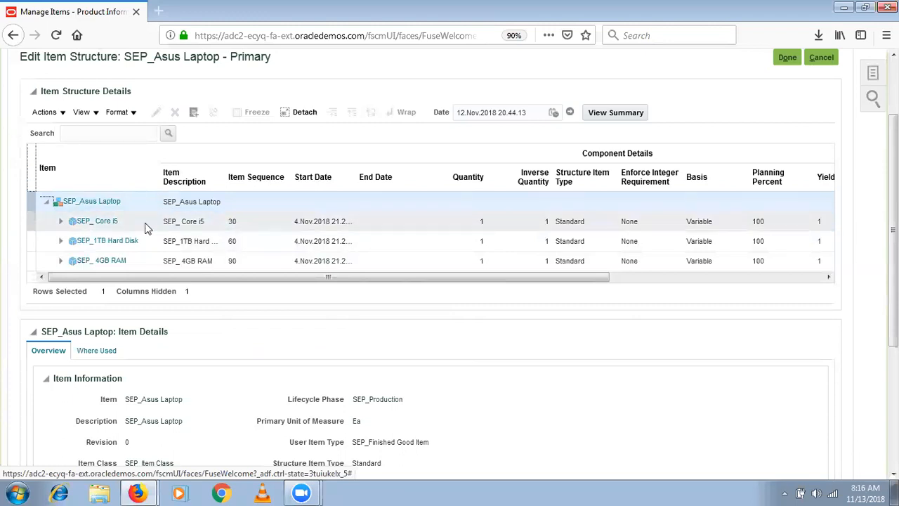
pyautogui.click(146, 224)
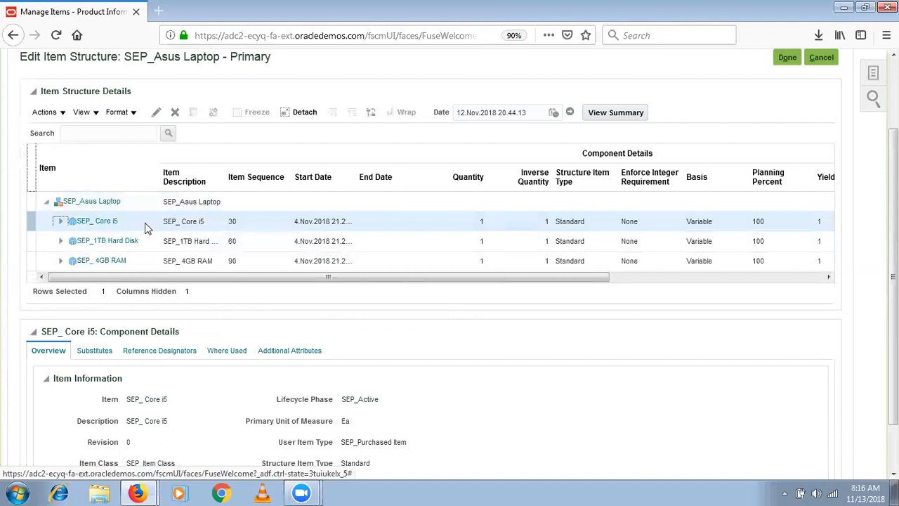
pyautogui.click(156, 114)
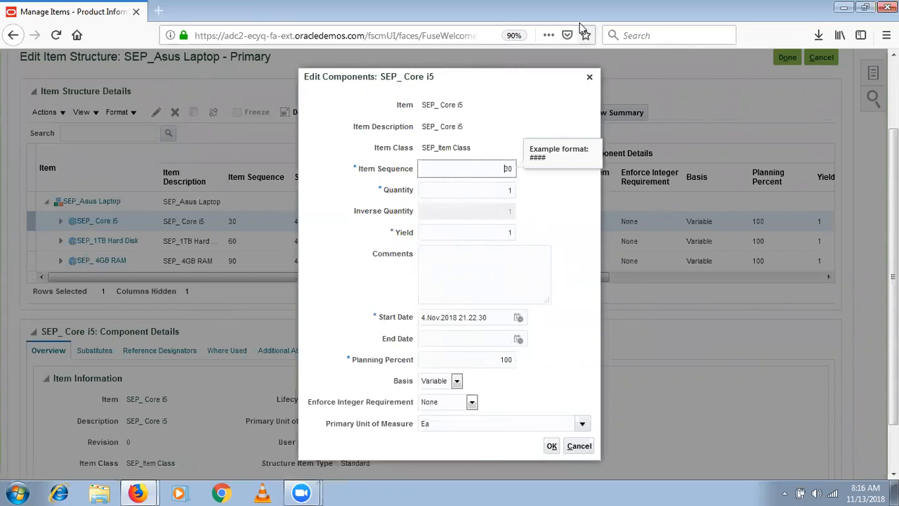
pyautogui.click(540, 123)
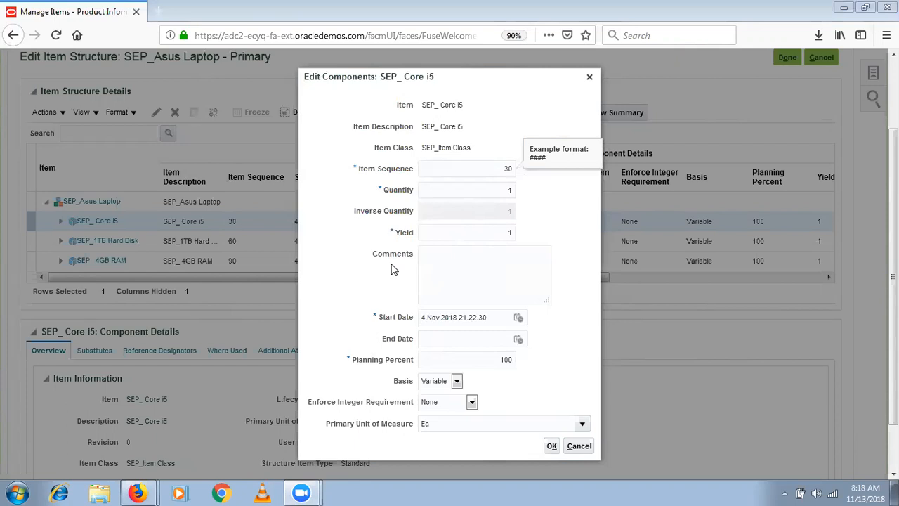
pyautogui.click(580, 447)
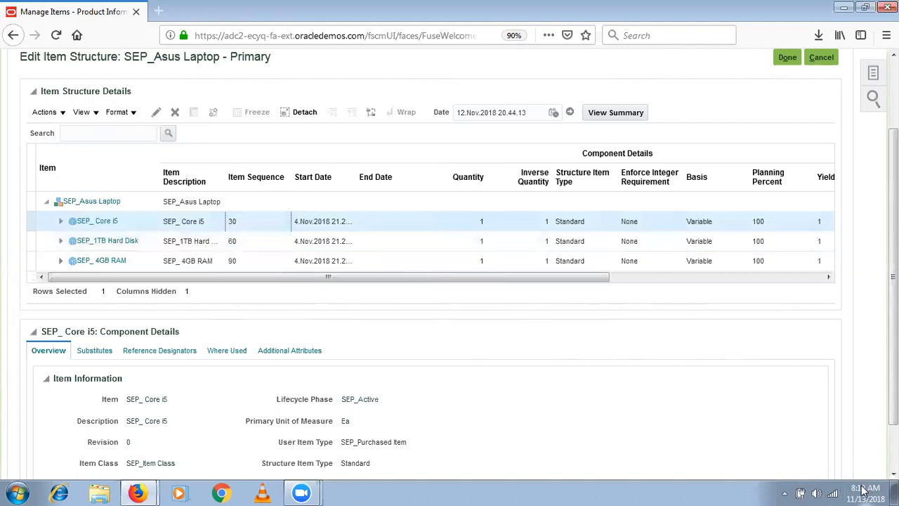
pyautogui.moveTo(863, 491)
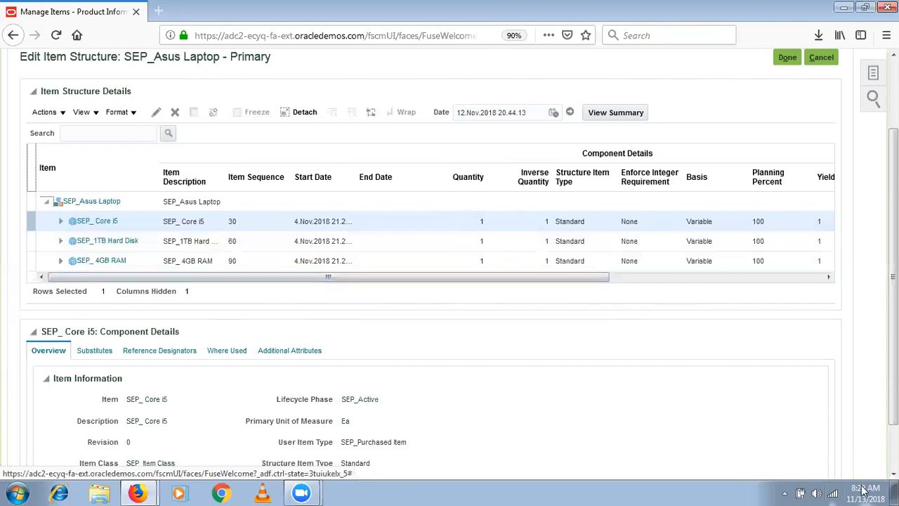
# - Review the Primary structure's Core i5, 1TB Hard Disk and 4GB RAM components
pyautogui.moveTo(857, 490)
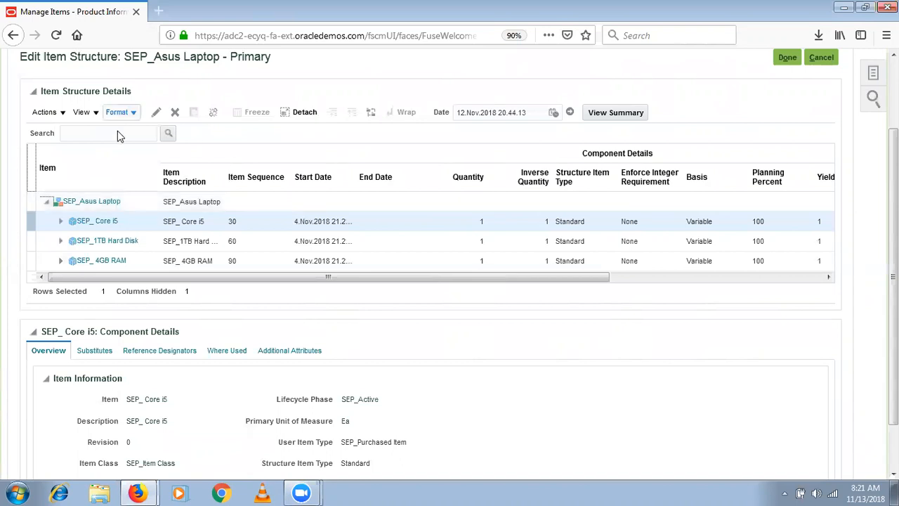
# - Select the SEP_ Core i5 row in Item Structure Details and show the Actions dropdown
pyautogui.click(135, 222)
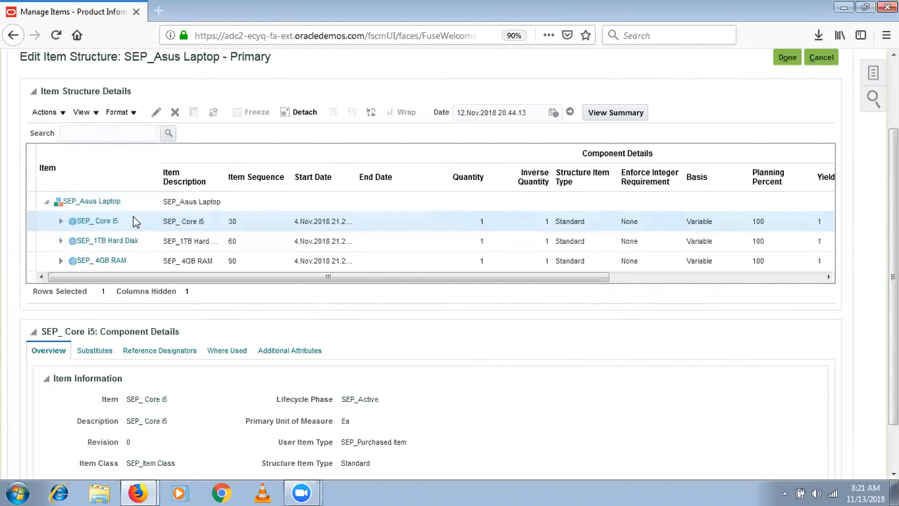
pyautogui.click(45, 114)
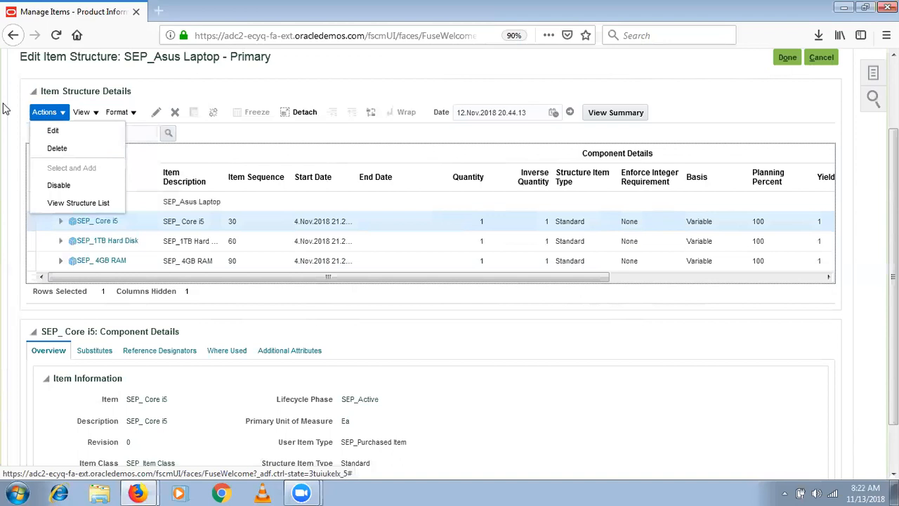
# - Dismiss the Actions menu by clicking the SEP_ Core i5 row, choosing no action
pyautogui.click(137, 222)
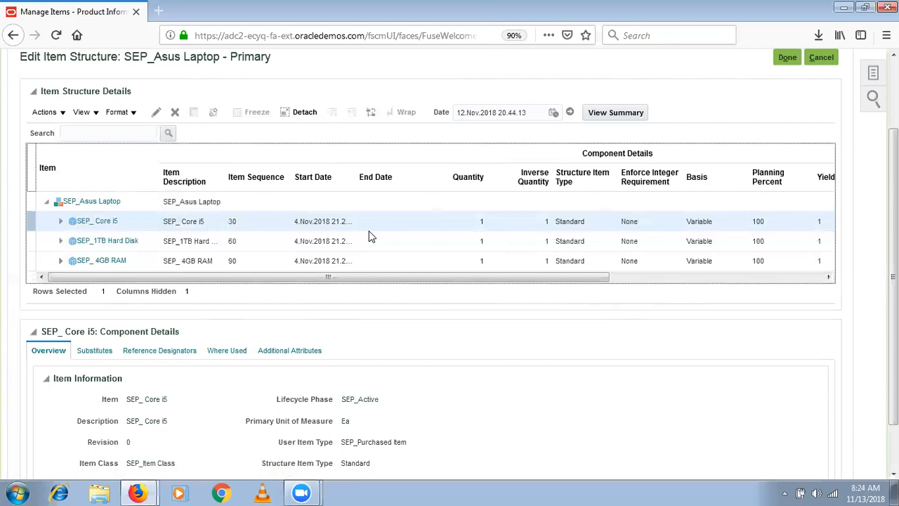
# - Finish the Primary structure with Done, returning to SEP_Asus Laptop's Edit Item page
pyautogui.click(61, 116)
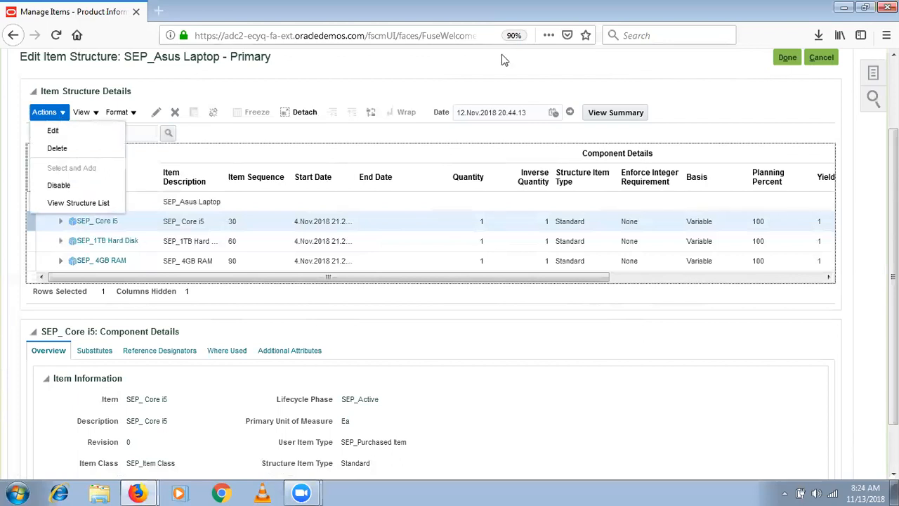
pyautogui.scroll(2, 501, 55)
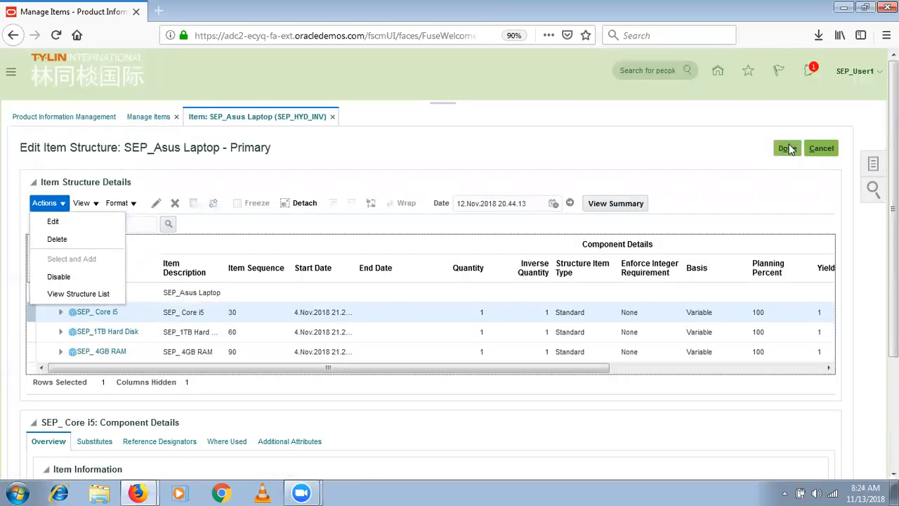
pyautogui.click(786, 148)
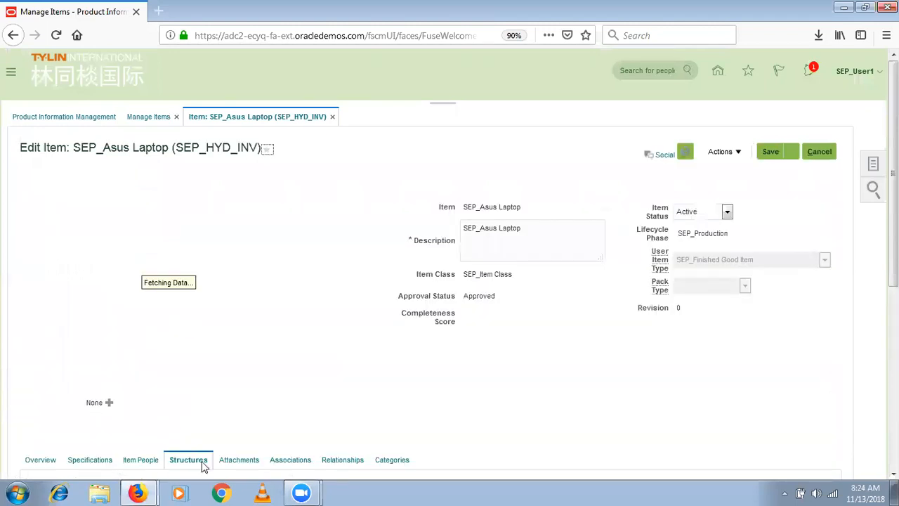
pyautogui.scroll(-4, 651, 345)
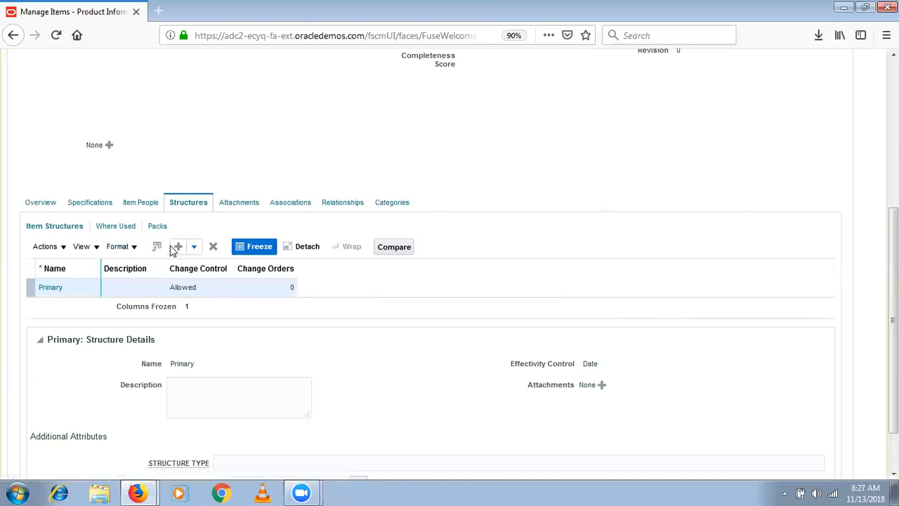
# - Create a Production structure with Date effectivity, described 'Alternative Item Structure', and open its details
pyautogui.click(194, 250)
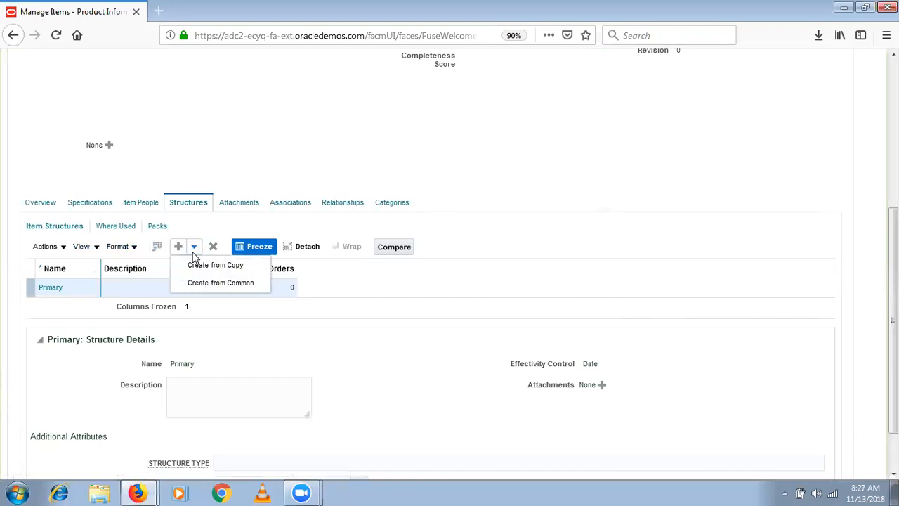
pyautogui.click(188, 220)
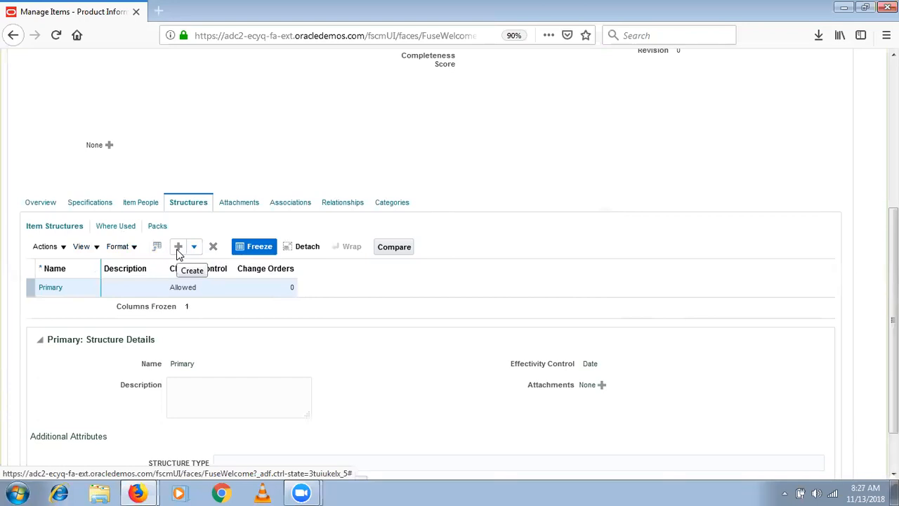
pyautogui.click(178, 250)
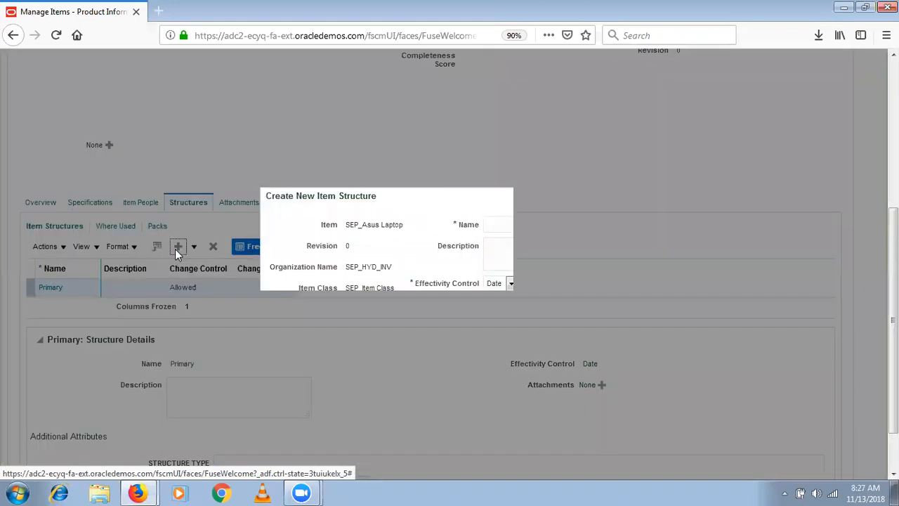
pyautogui.click(521, 221)
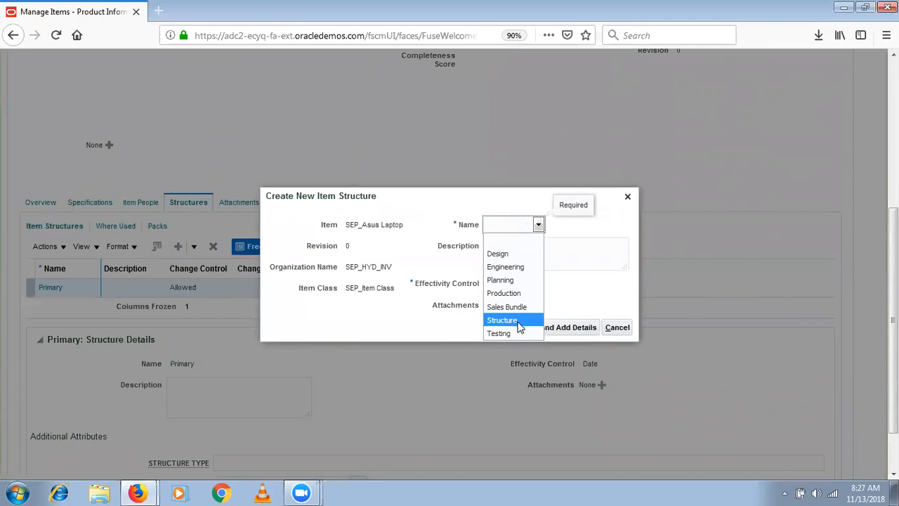
pyautogui.click(518, 292)
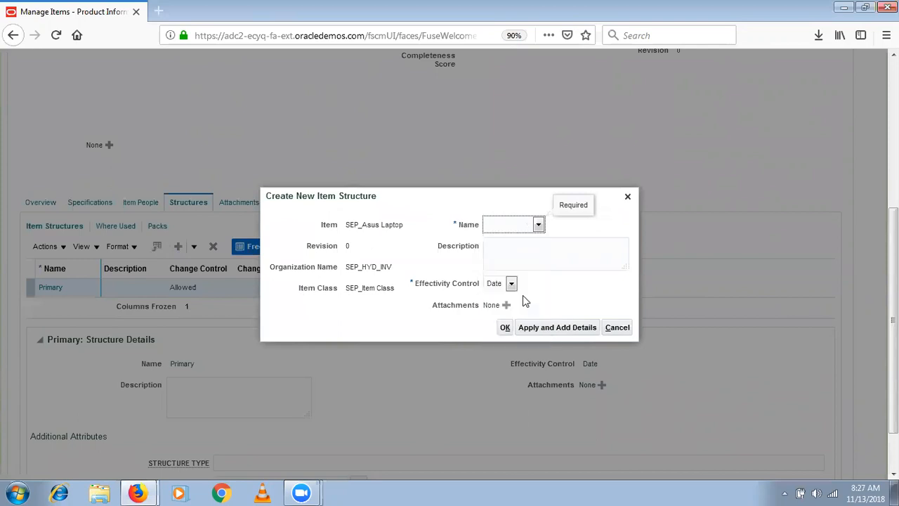
pyautogui.click(499, 287)
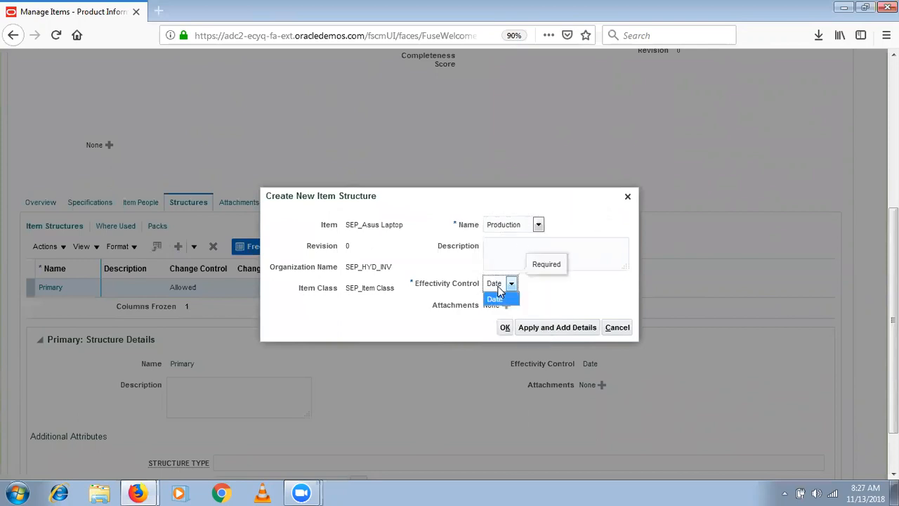
pyautogui.click(499, 295)
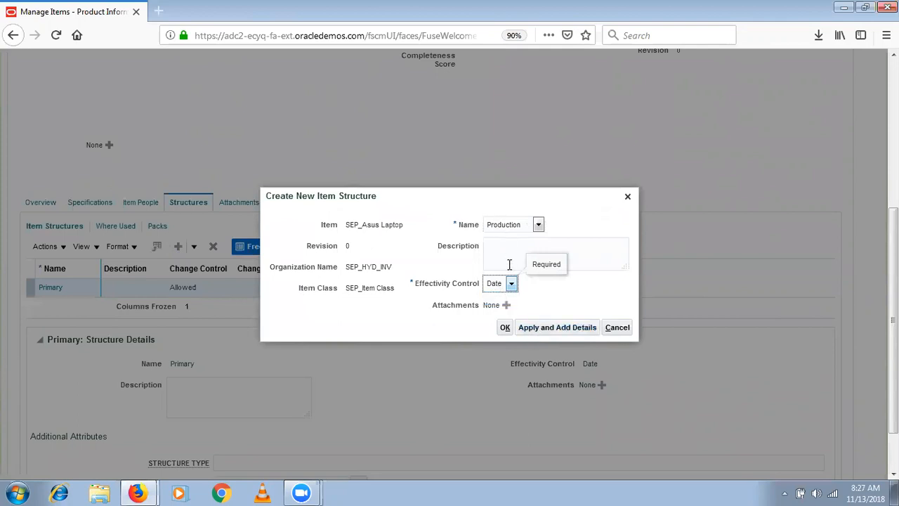
pyautogui.click(509, 264)
pyautogui.write('Alternat')
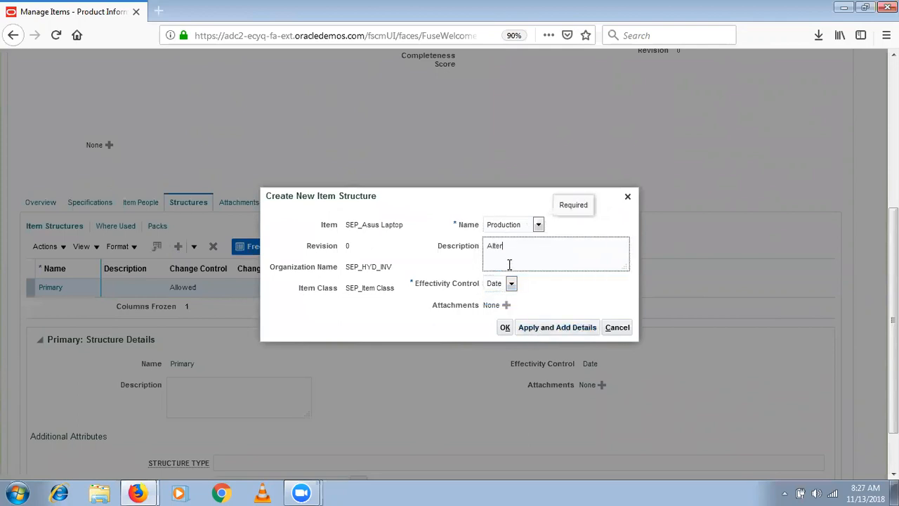
pyautogui.write('ive BOM')
pyautogui.press('BackSpace')
pyautogui.press('BackSpace')
pyautogui.press('BackSpace')
pyautogui.write('Item Structure')
pyautogui.click(543, 329)
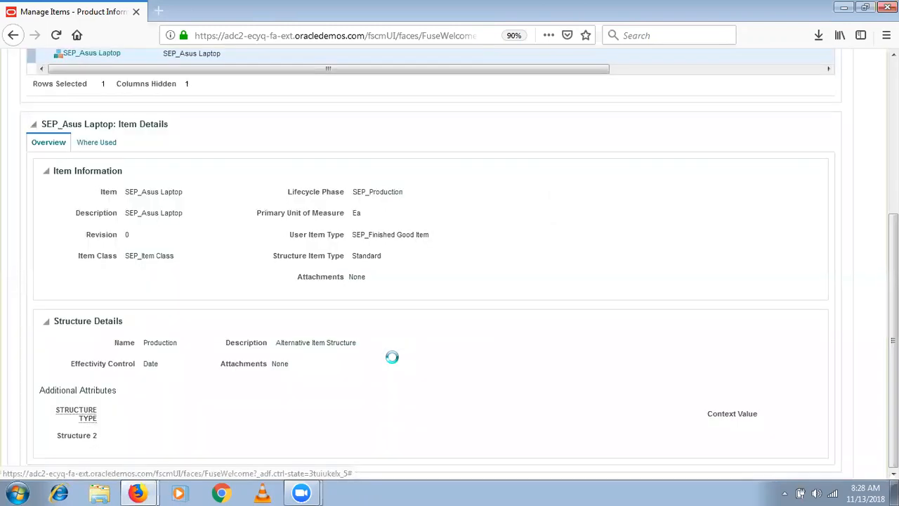
# - Search items matching SEP_% and add SEP_1TB Hard Disk as a structure component
pyautogui.scroll(3, 430, 260)
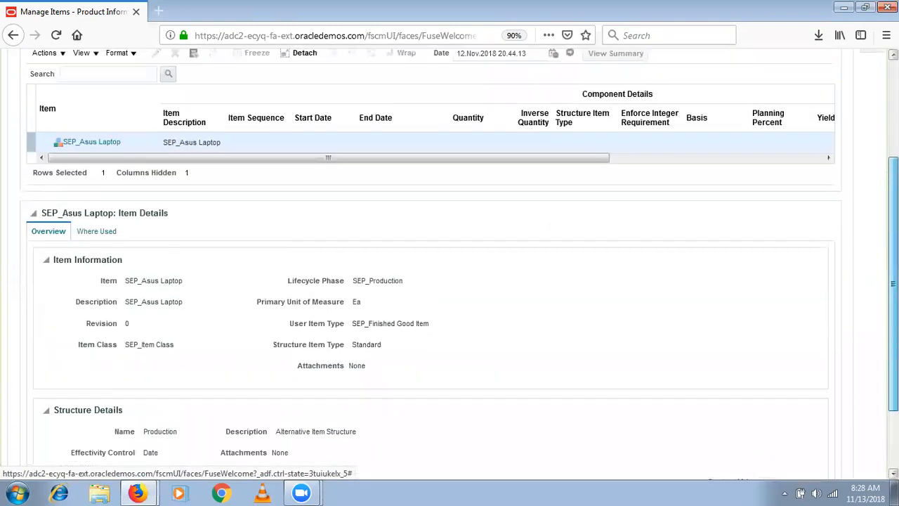
pyautogui.click(194, 100)
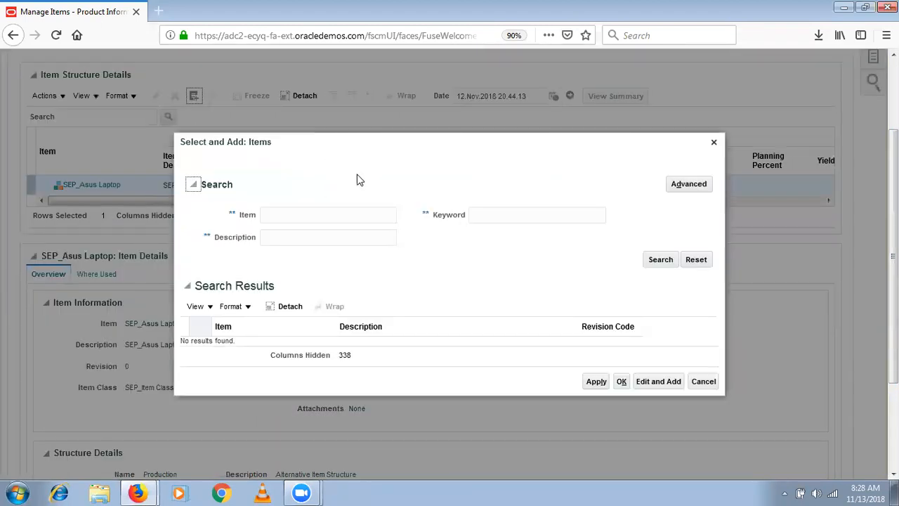
pyautogui.click(356, 220)
pyautogui.write('S')
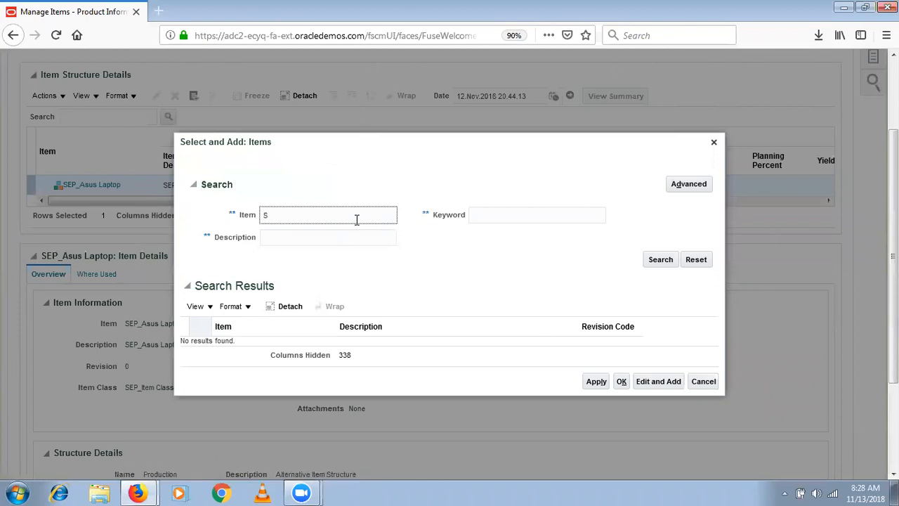
pyautogui.write('EP_%')
pyautogui.press('Return')
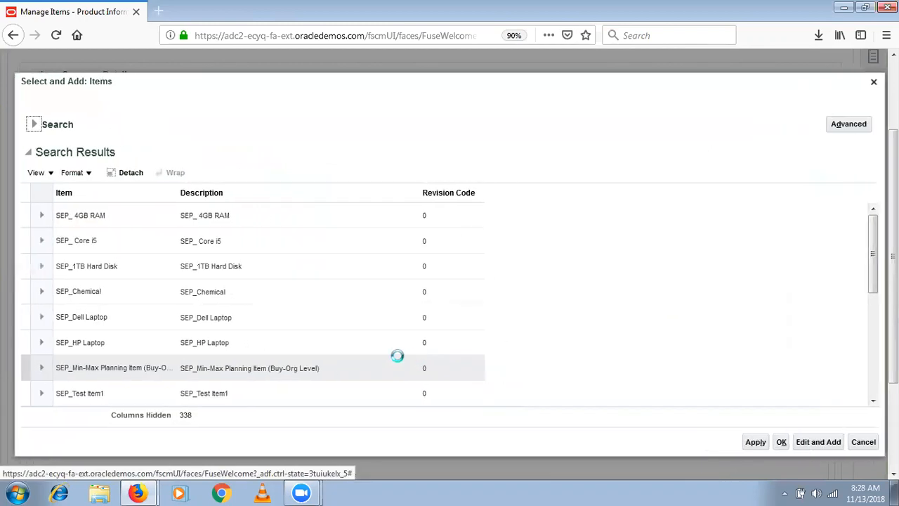
pyautogui.click(100, 273)
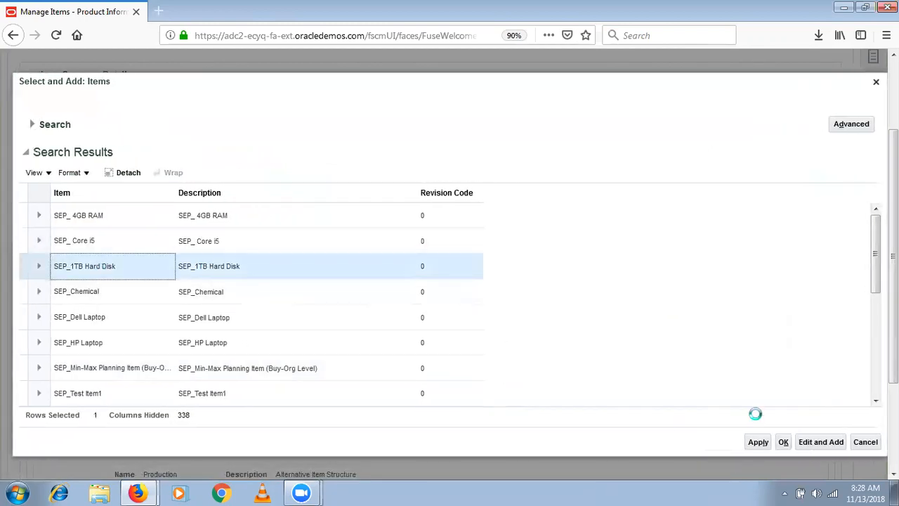
pyautogui.click(756, 442)
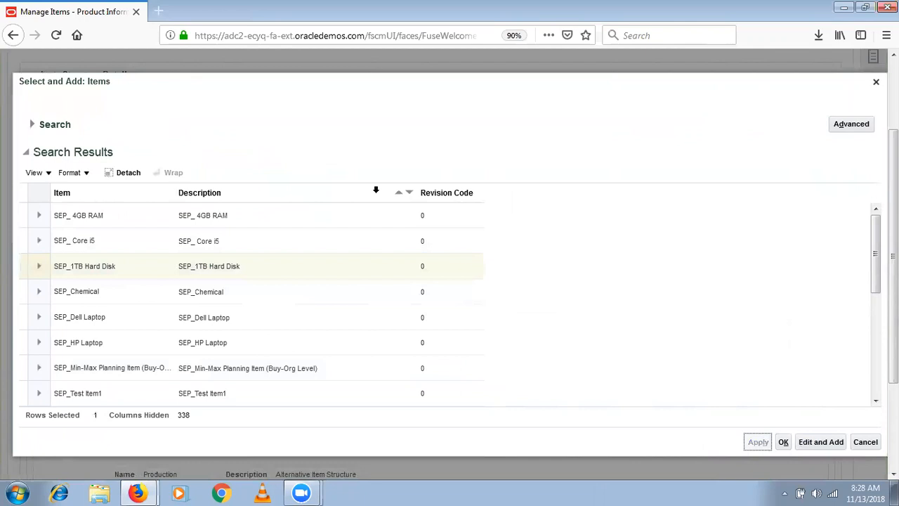
# - Add SEP_ 4GB RAM as a component and confirm the item selection
pyautogui.click(251, 222)
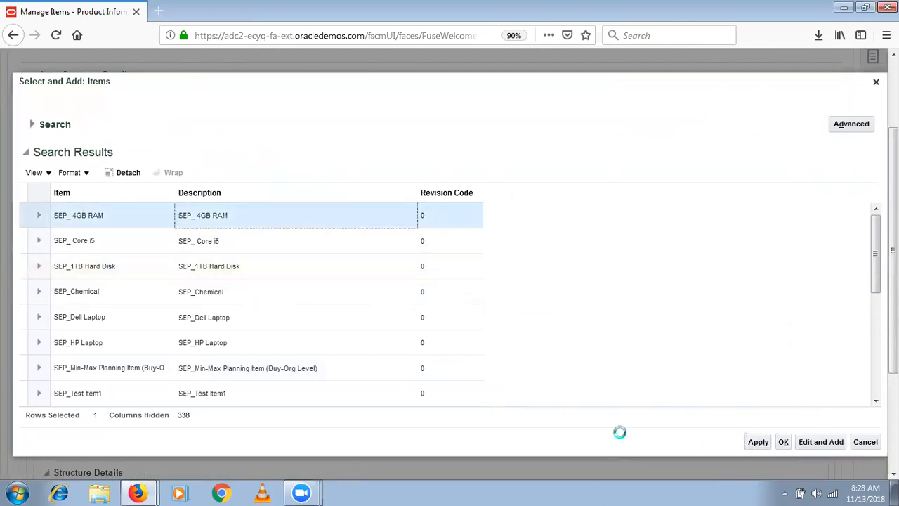
pyautogui.click(757, 444)
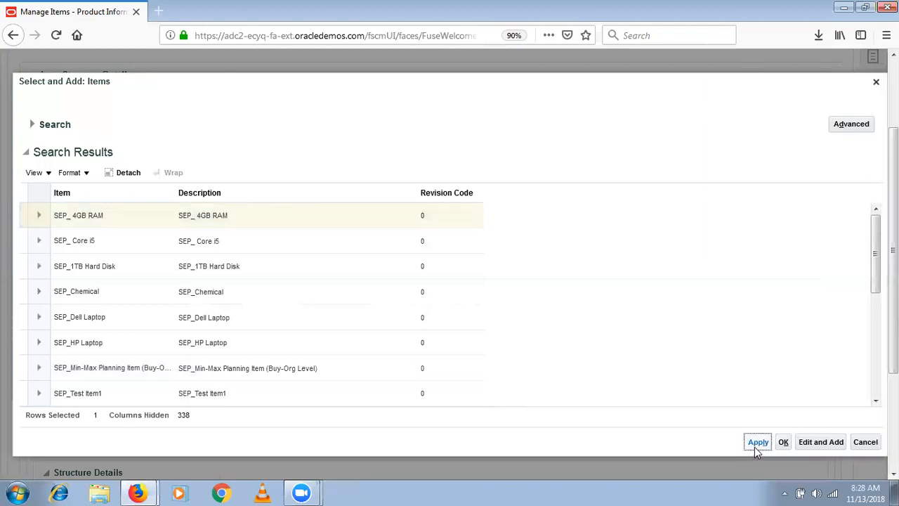
pyautogui.click(784, 441)
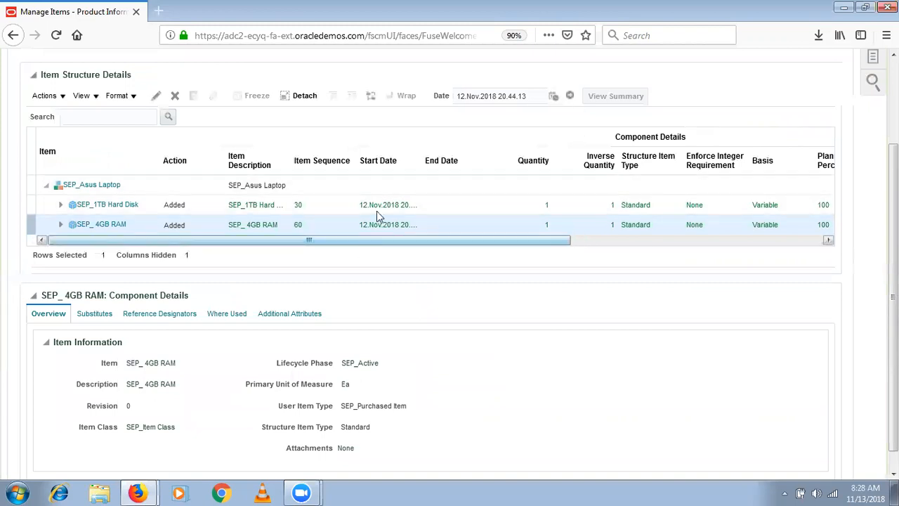
# - Finish editing the Production structure and select the Primary structure on the item page
pyautogui.scroll(3, 376, 211)
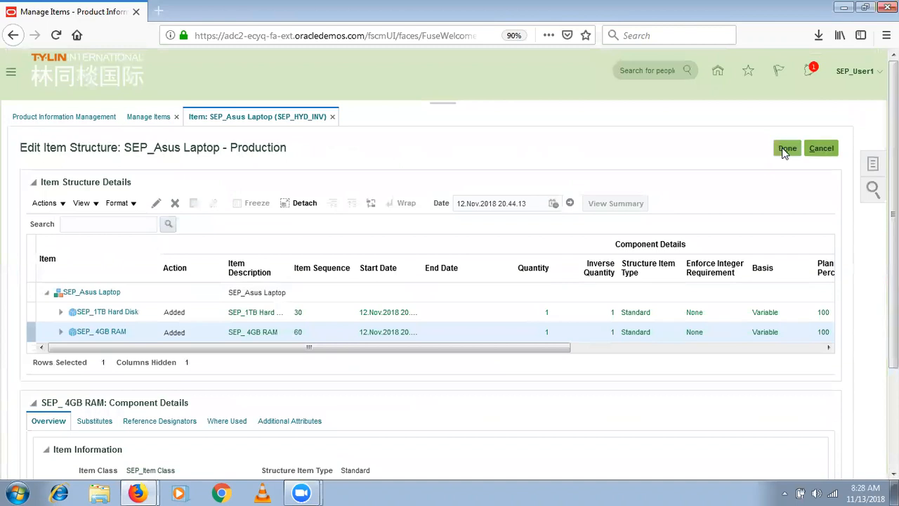
pyautogui.click(784, 148)
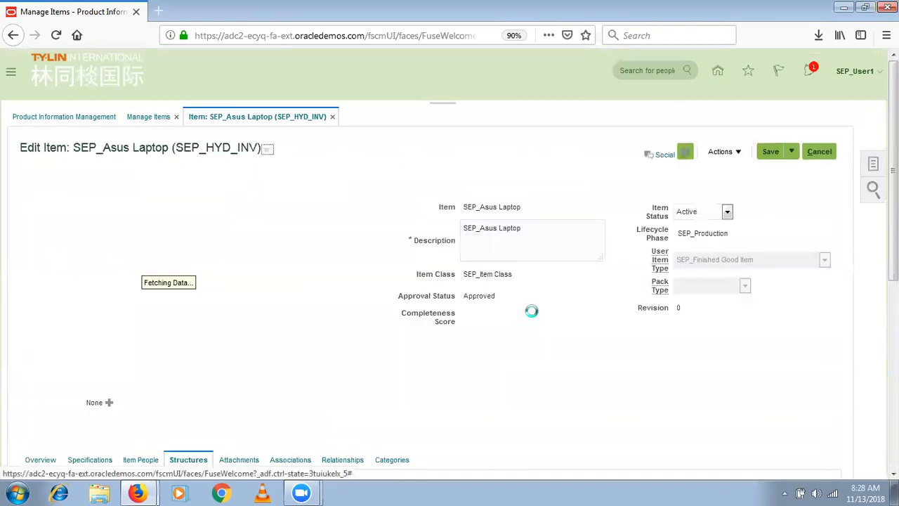
pyautogui.scroll(-4, 798, 255)
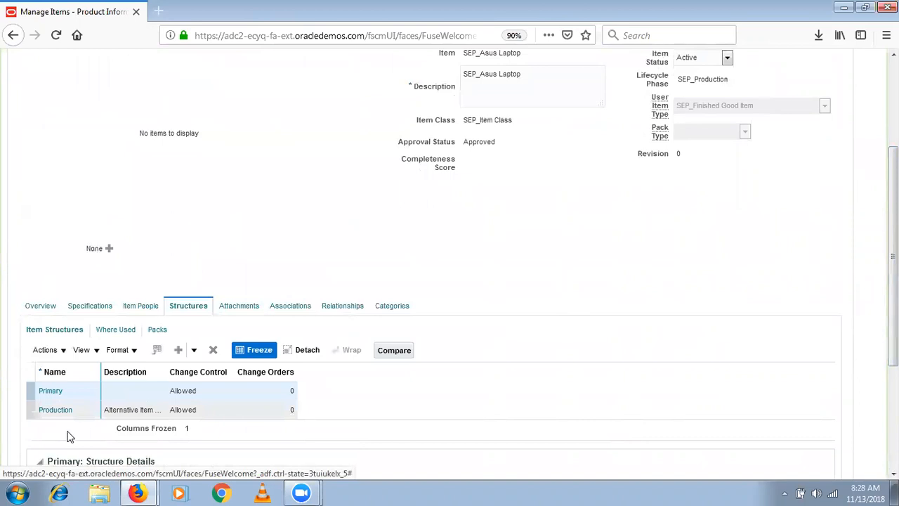
pyautogui.click(105, 387)
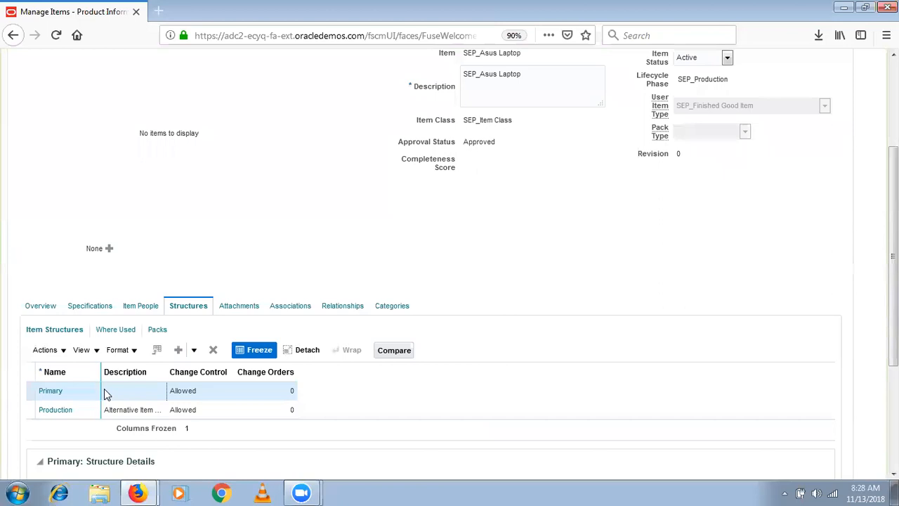
# - Select the Production structure, then Save and Close the SEP_Asus Laptop item
pyautogui.click(73, 410)
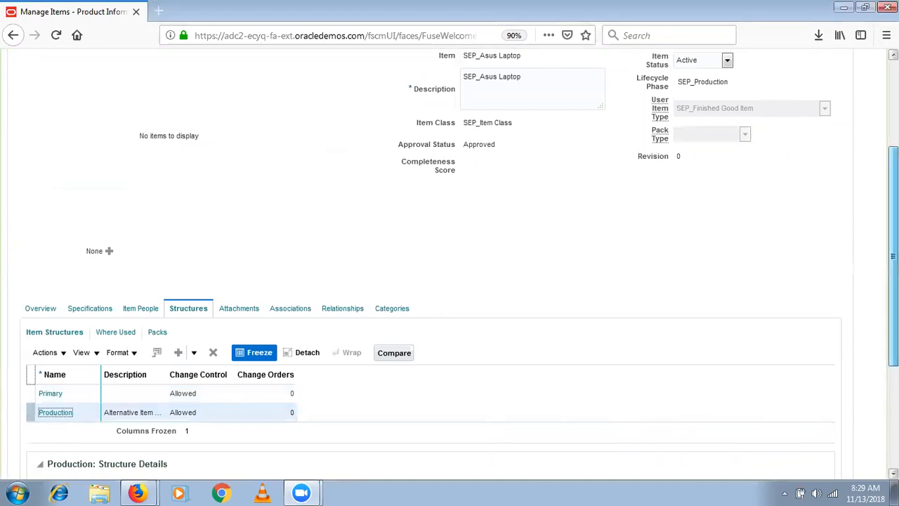
pyautogui.scroll(4, 843, 141)
pyautogui.click(793, 154)
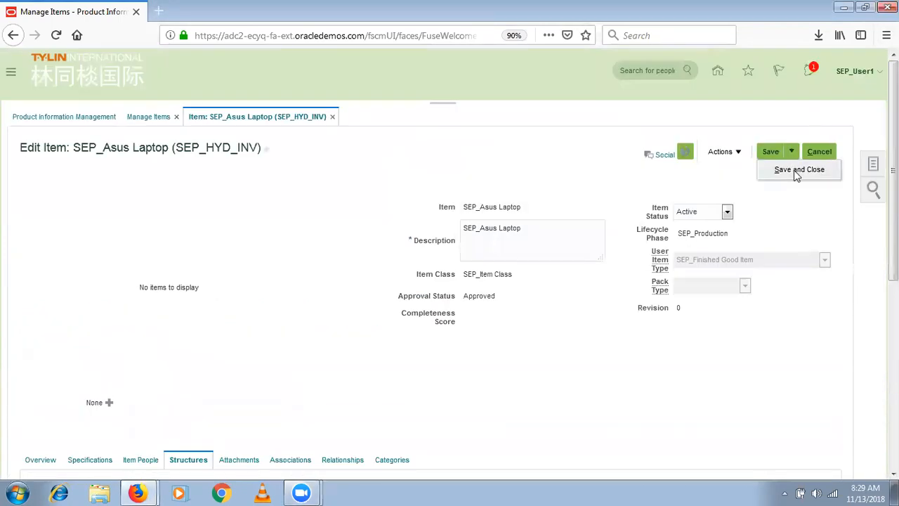
pyautogui.click(794, 171)
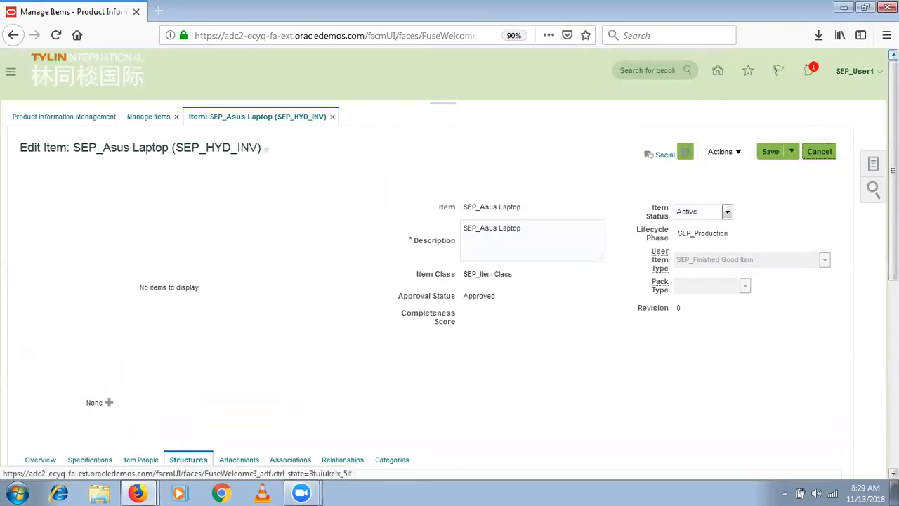
# - Leave the item pages and go to Setup and Maintenance from the user menu
pyautogui.click(827, 149)
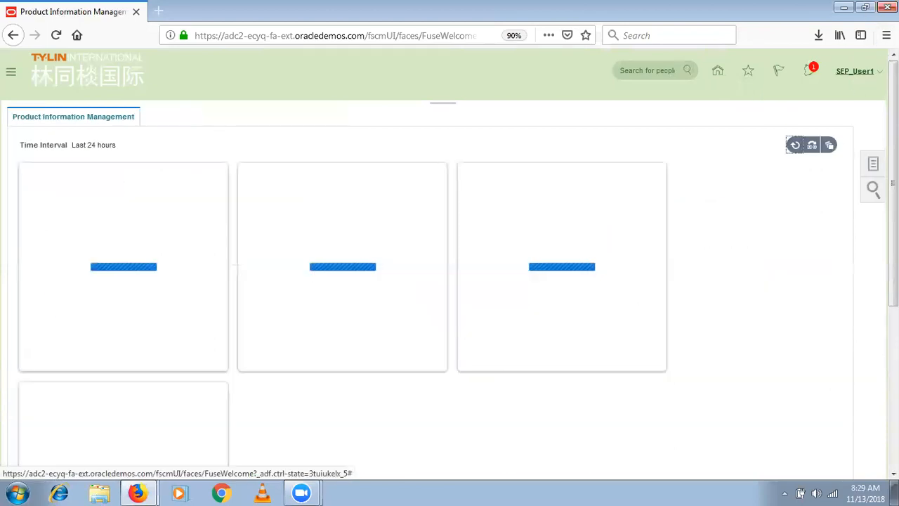
pyautogui.click(854, 71)
pyautogui.click(791, 209)
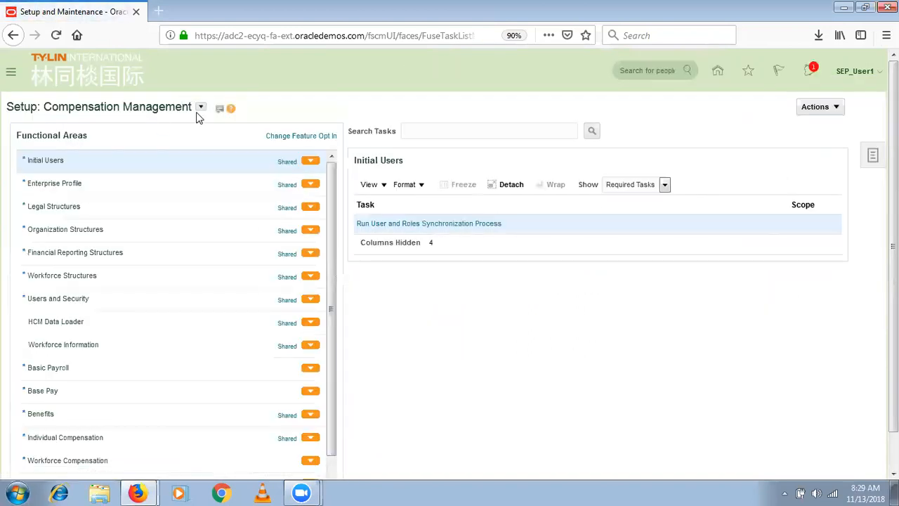
# - Switch to Manufacturing and Supply Chain Materials Management, show all tasks, and open Manage Production Lookups
pyautogui.click(201, 107)
pyautogui.click(355, 261)
pyautogui.moveTo(893, 344); pyautogui.dragTo(893, 389)
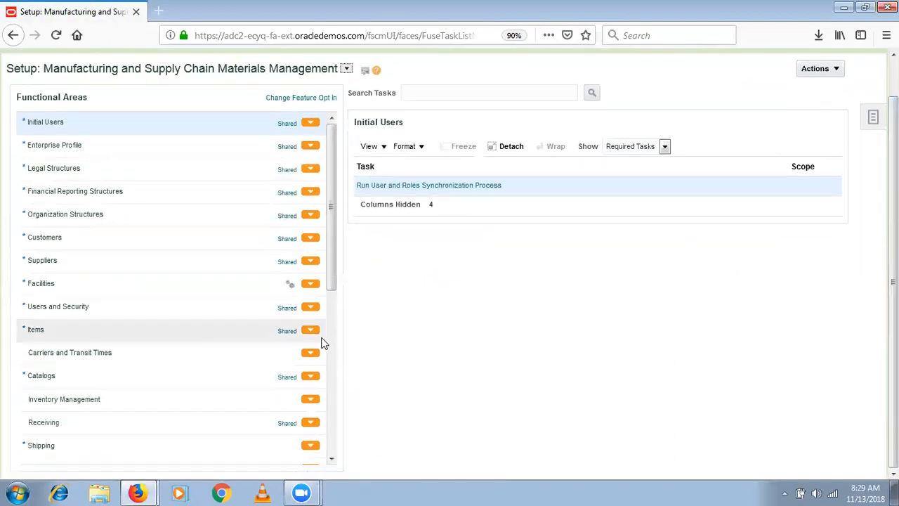
pyautogui.scroll(-5, 325, 361)
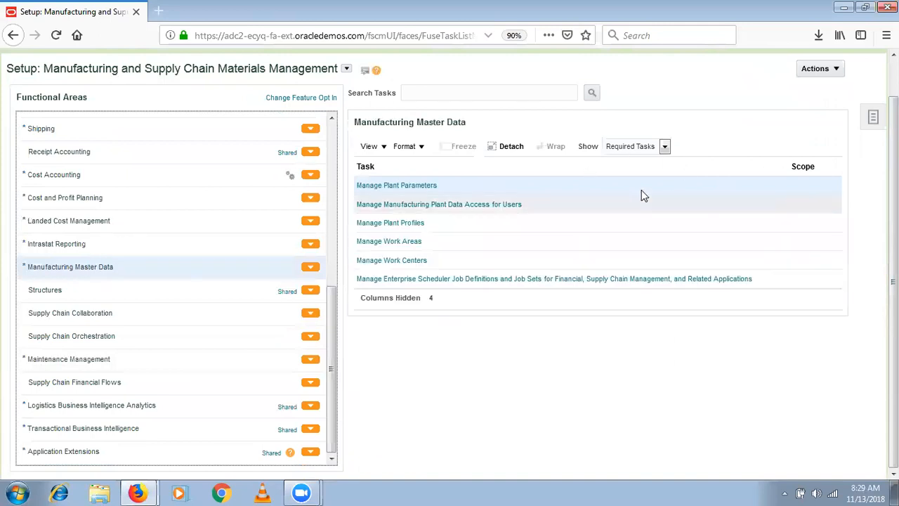
pyautogui.click(665, 146)
pyautogui.click(650, 161)
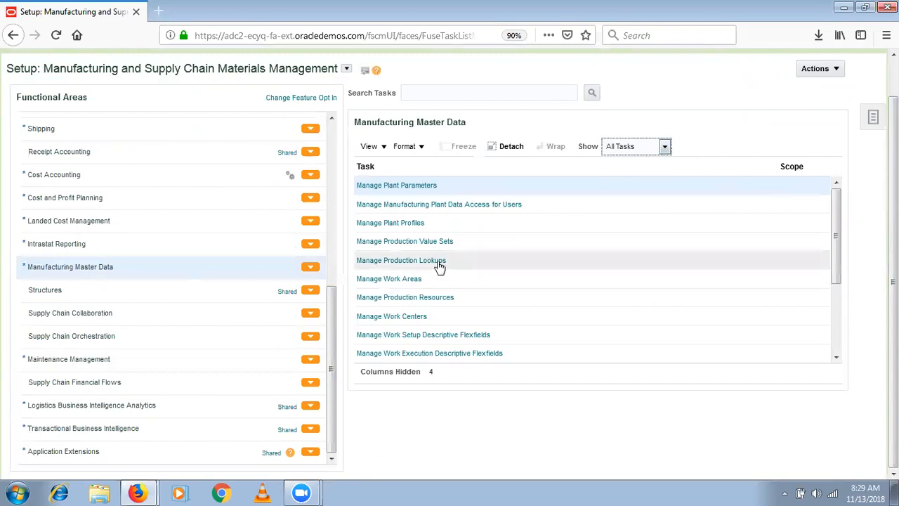
pyautogui.click(437, 261)
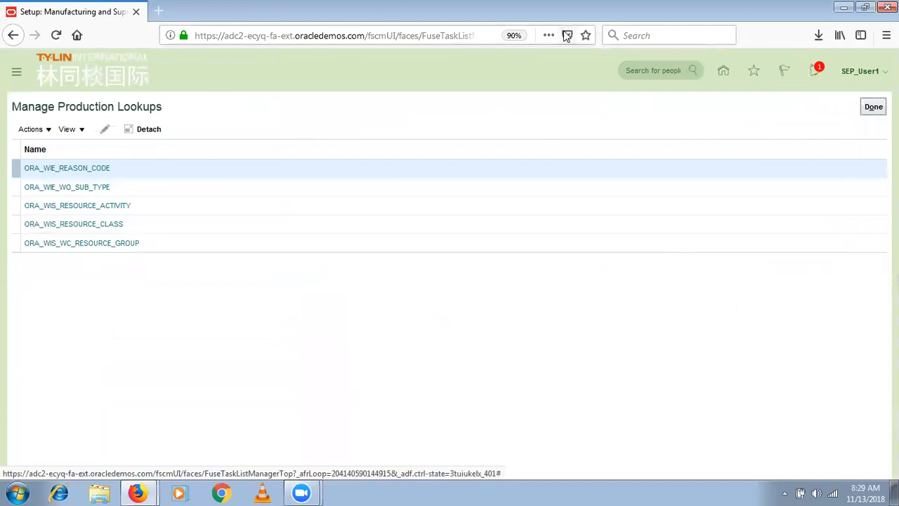
# - Close Production Lookups and display the Structures functional area's tasks
pyautogui.click(873, 107)
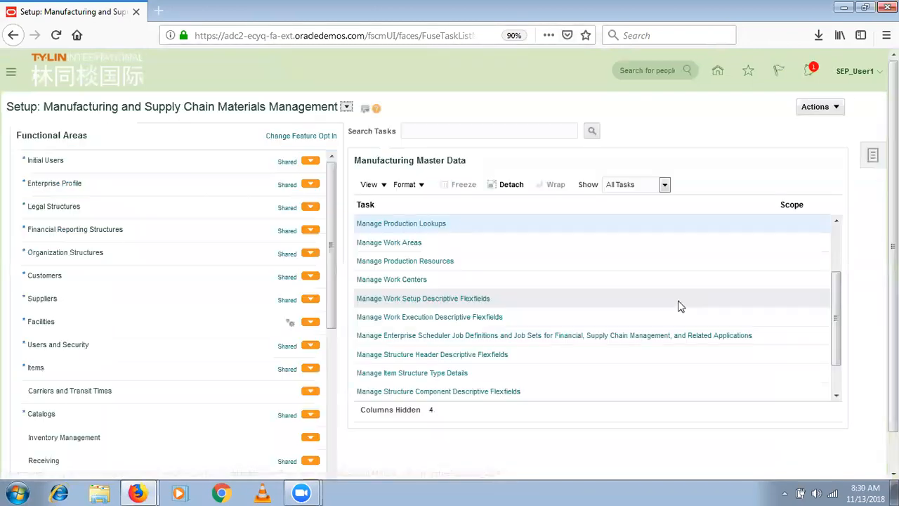
pyautogui.click(835, 382)
pyautogui.moveTo(834, 381); pyautogui.dragTo(834, 301)
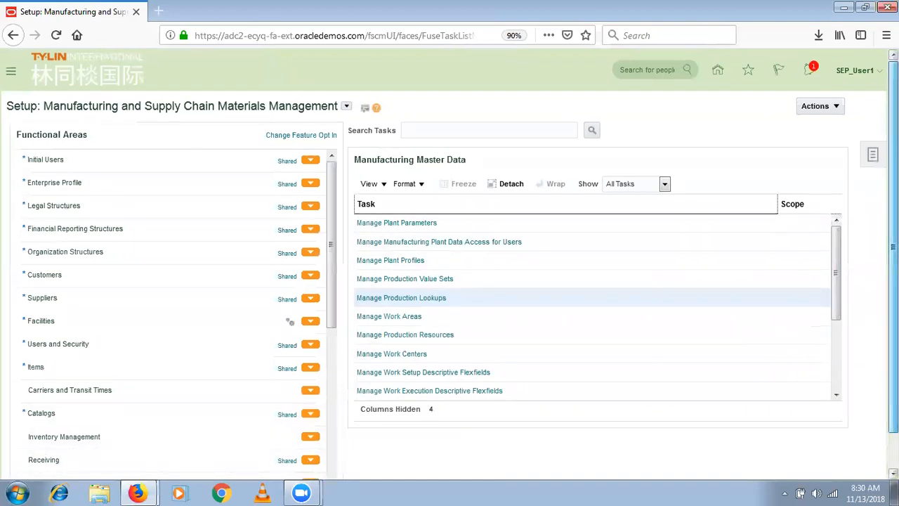
pyautogui.scroll(-1, 492, 252)
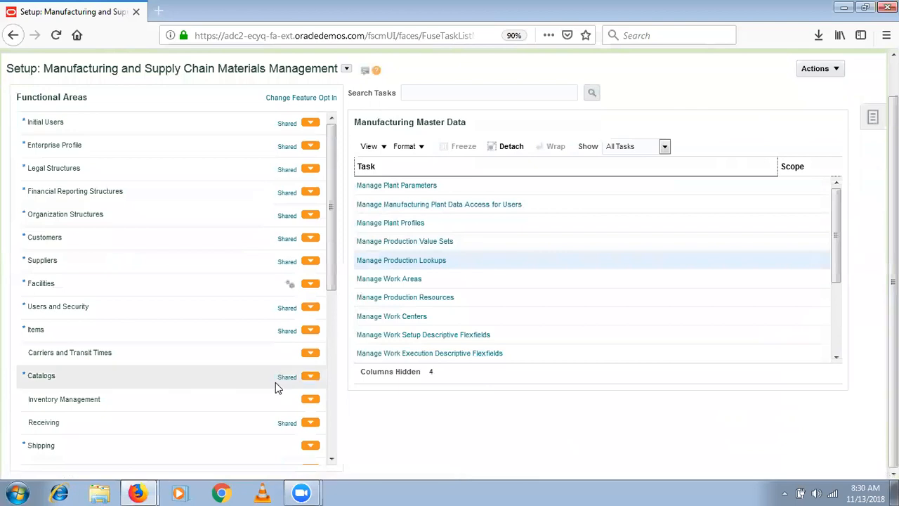
pyautogui.click(332, 397)
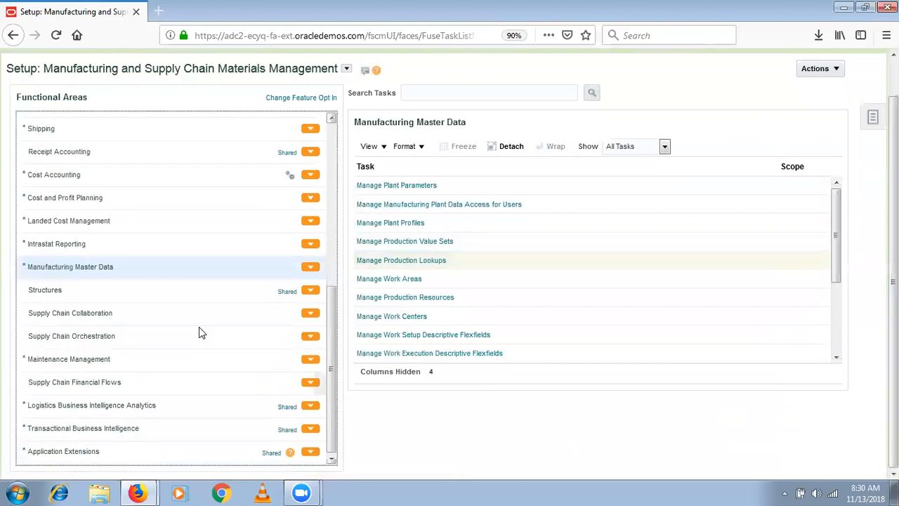
pyautogui.click(75, 295)
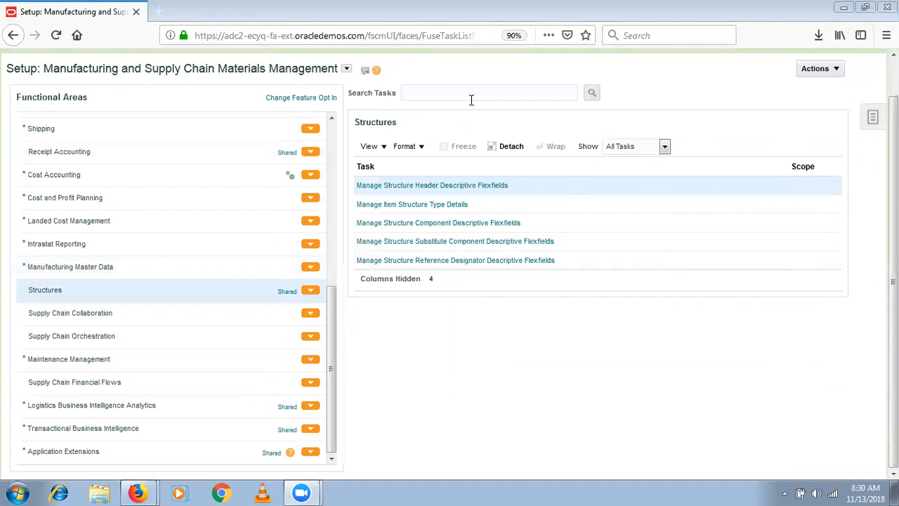
# - Keep Show set to All Tasks for Structures and open the Tasks side panel
pyautogui.click(635, 149)
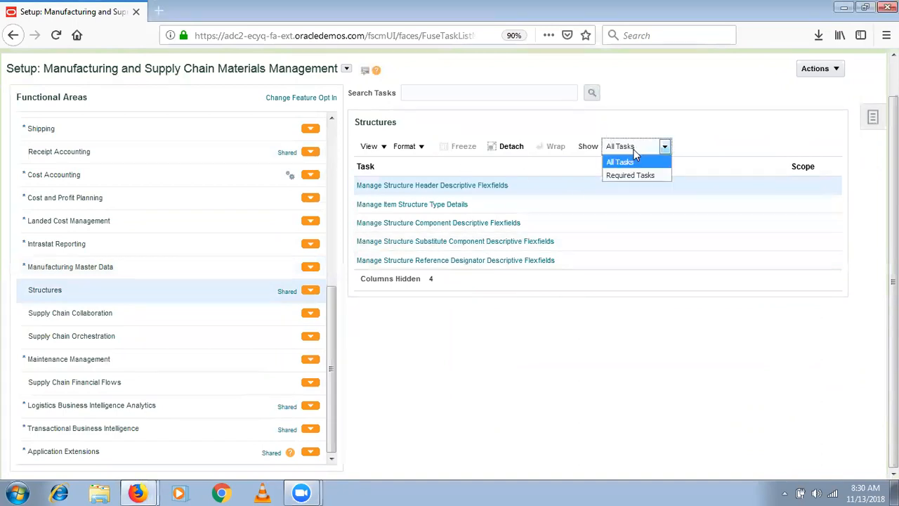
pyautogui.click(634, 150)
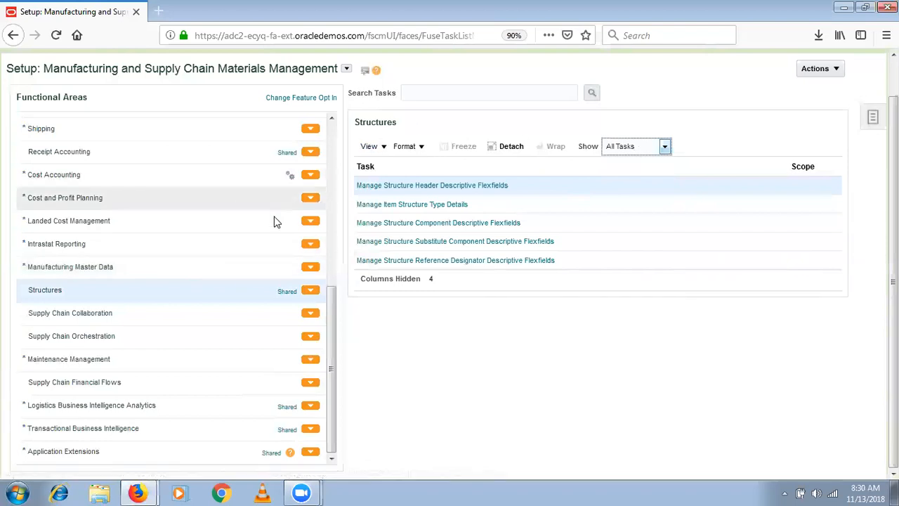
pyautogui.scroll(3, 333, 214)
pyautogui.scroll(5, 333, 219)
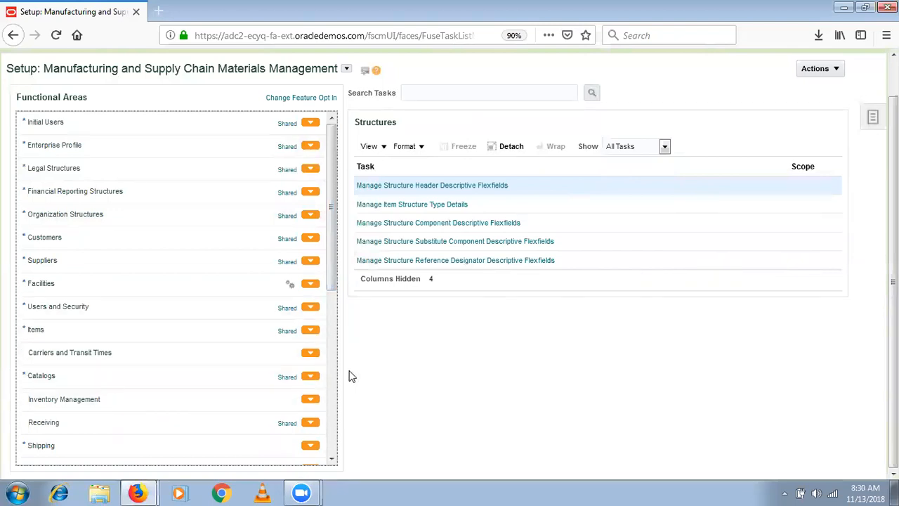
pyautogui.click(873, 117)
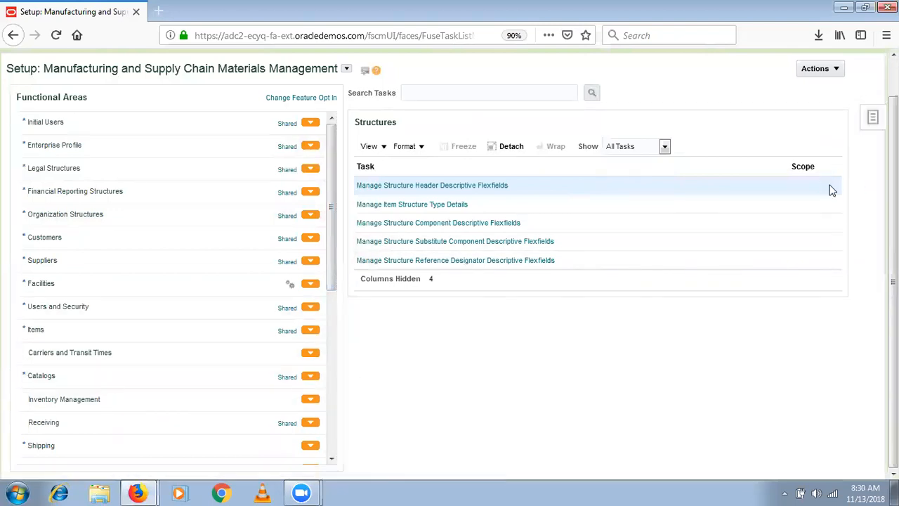
# - Search all setup tasks for %manufact%Looku%
pyautogui.click(770, 151)
pyautogui.click(260, 134)
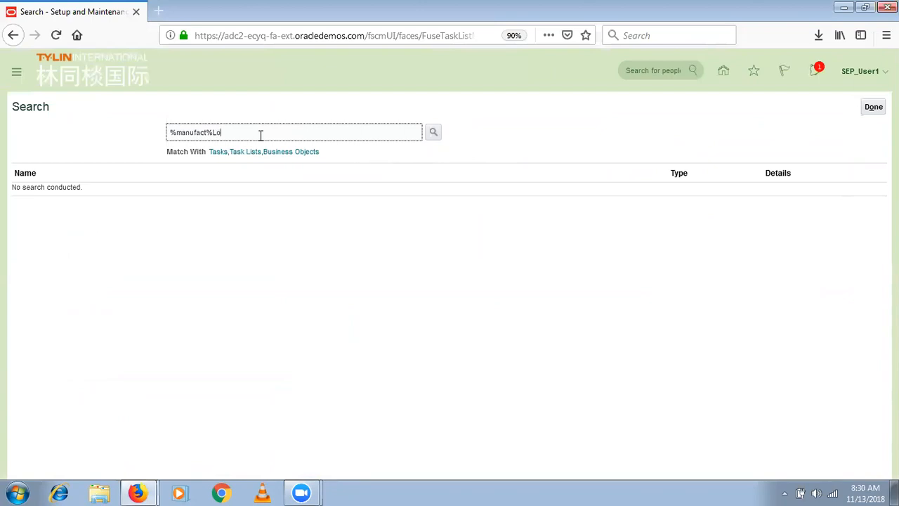
pyautogui.write('%manufact%Looku%')
pyautogui.click(434, 133)
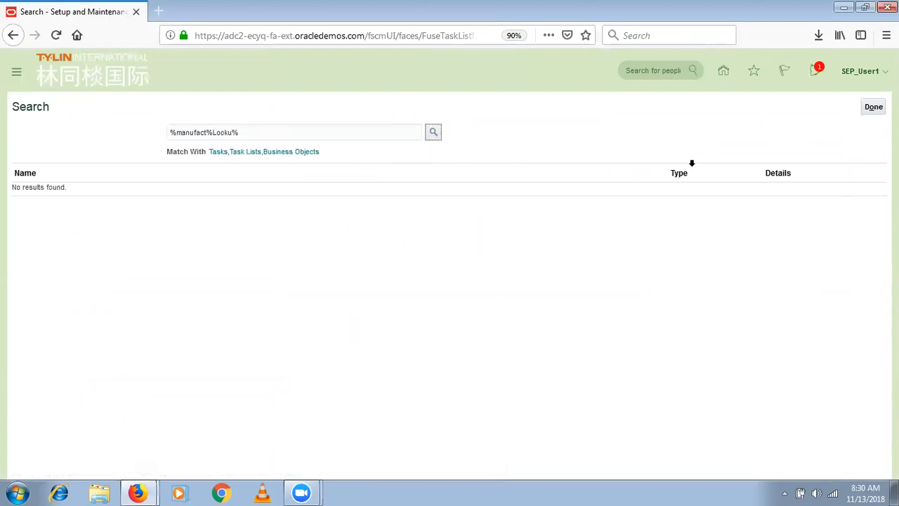
# - Return to the setup page and begin a task search with '%'
pyautogui.click(874, 107)
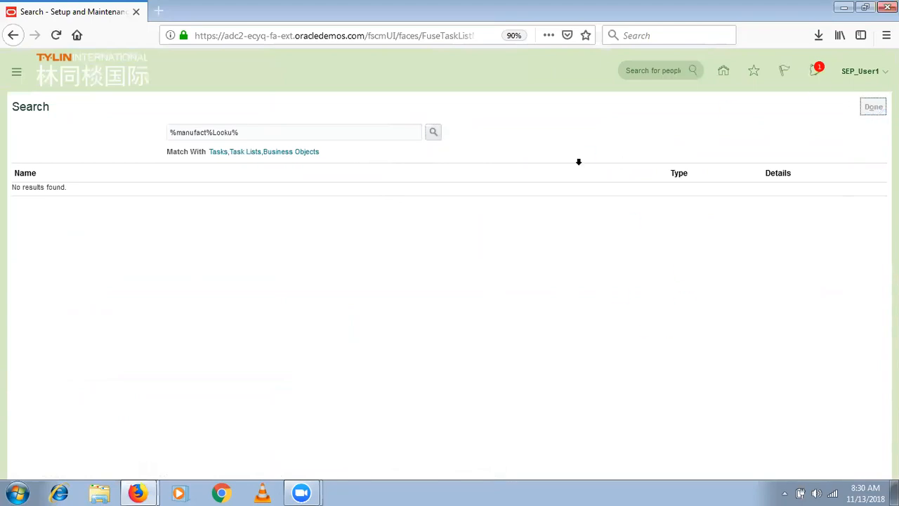
pyautogui.click(514, 129)
pyautogui.write('%loo')
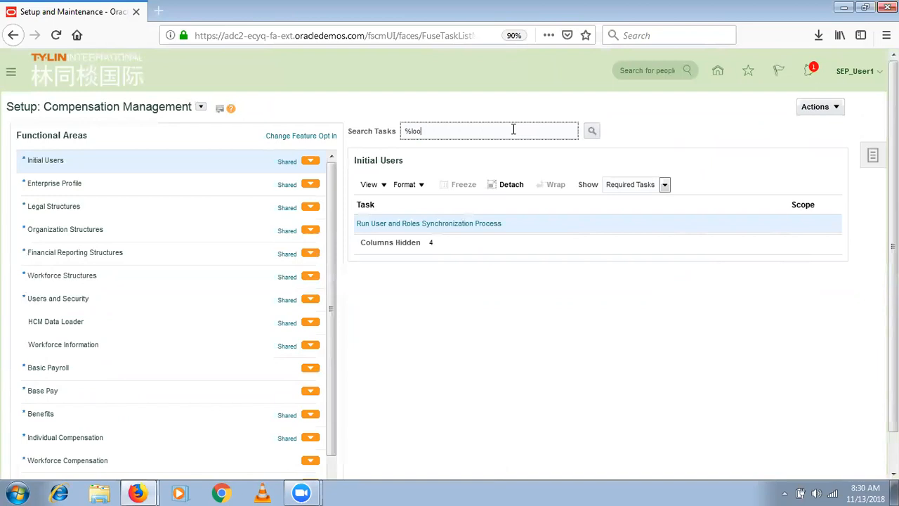
# - Switch the setup offering to Product Management
pyautogui.click(202, 109)
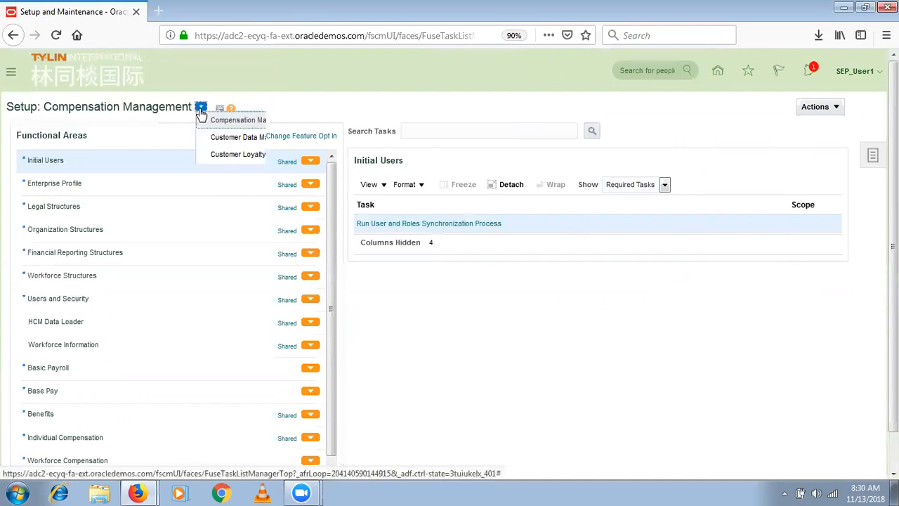
pyautogui.click(354, 261)
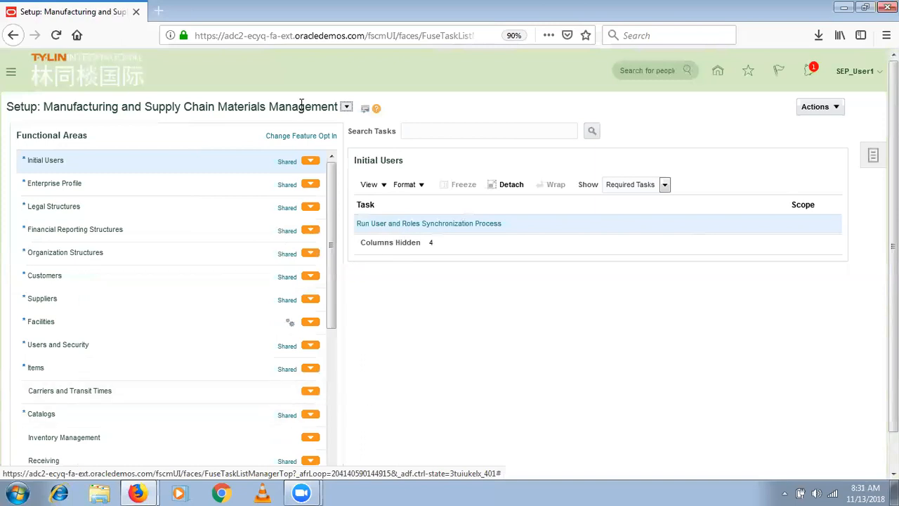
pyautogui.click(346, 106)
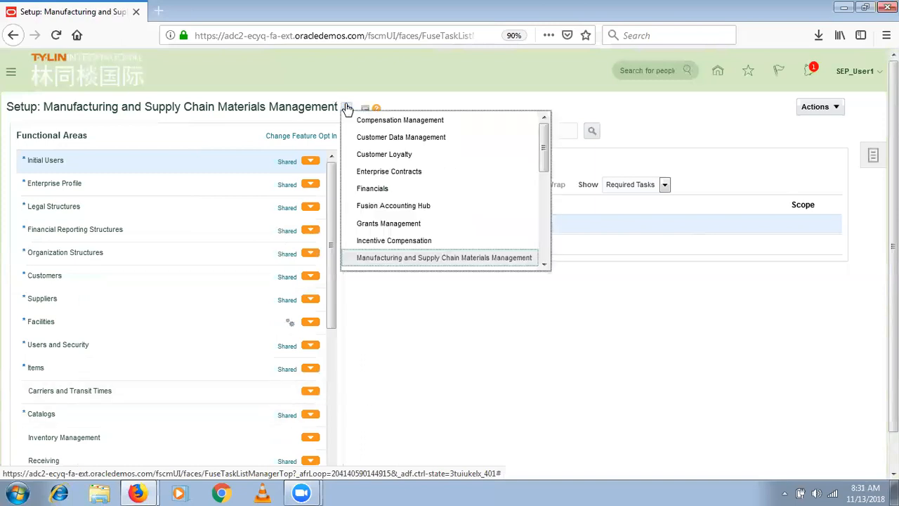
pyautogui.click(544, 245)
pyautogui.click(389, 201)
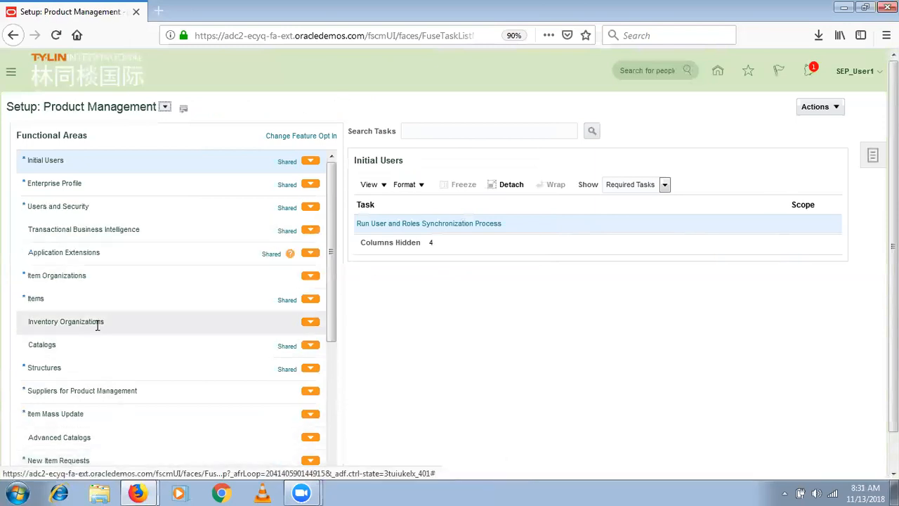
# - Browse Items, Structures (all tasks) and Inventory Organizations tasks, then return to Items
pyautogui.click(114, 291)
pyautogui.click(103, 376)
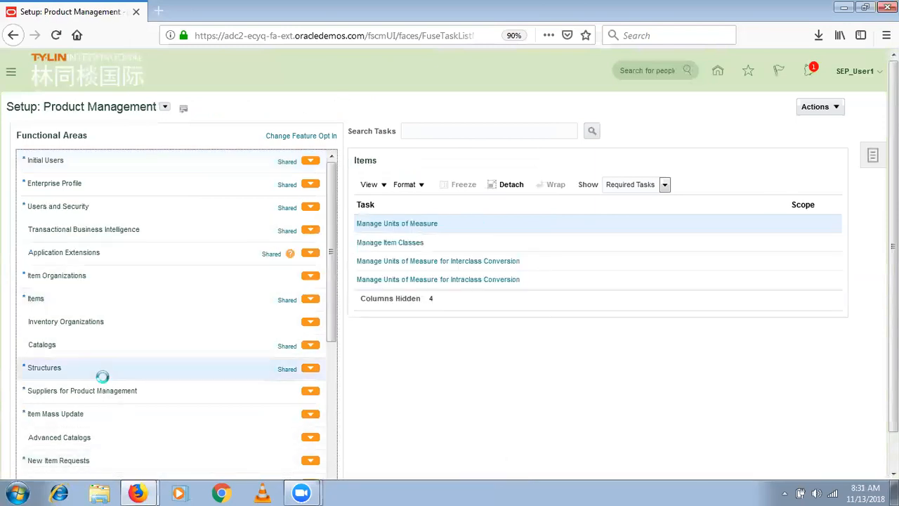
pyautogui.click(644, 184)
pyautogui.click(637, 199)
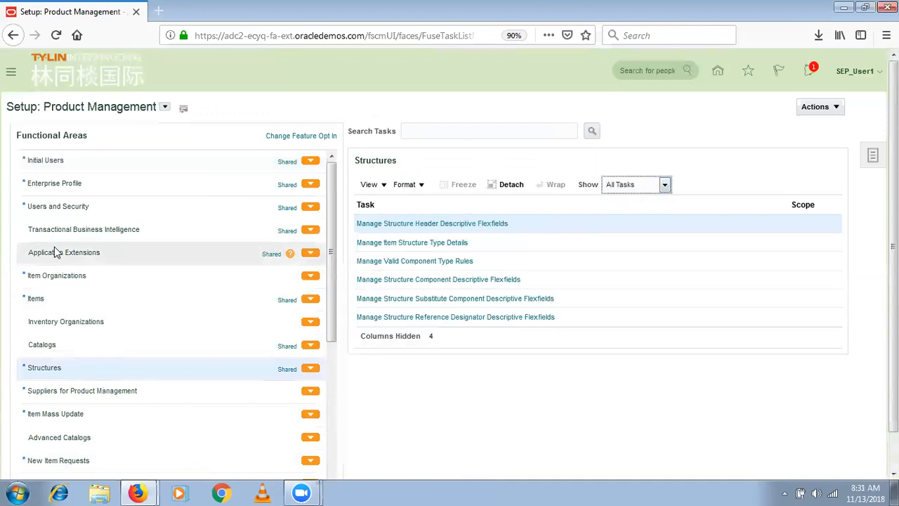
pyautogui.click(63, 320)
pyautogui.click(71, 299)
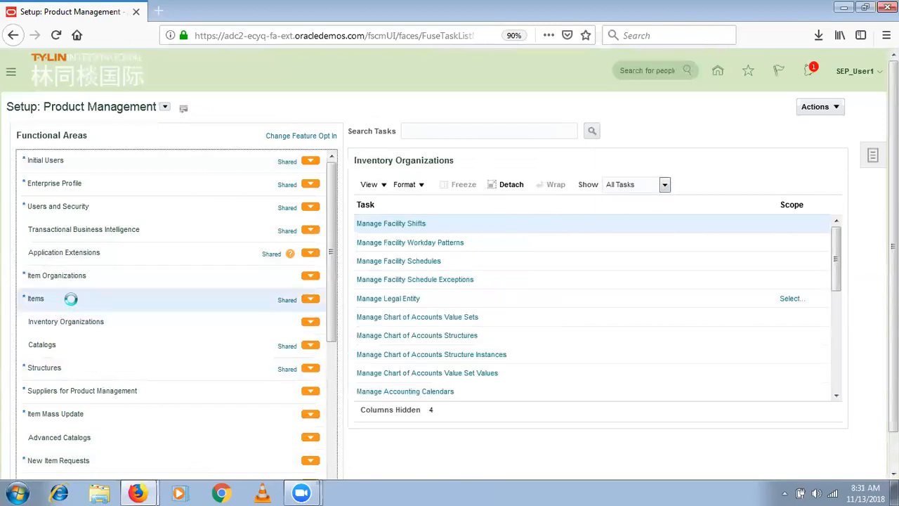
# - List all Items tasks, scroll through the table, and start a task search
pyautogui.click(665, 184)
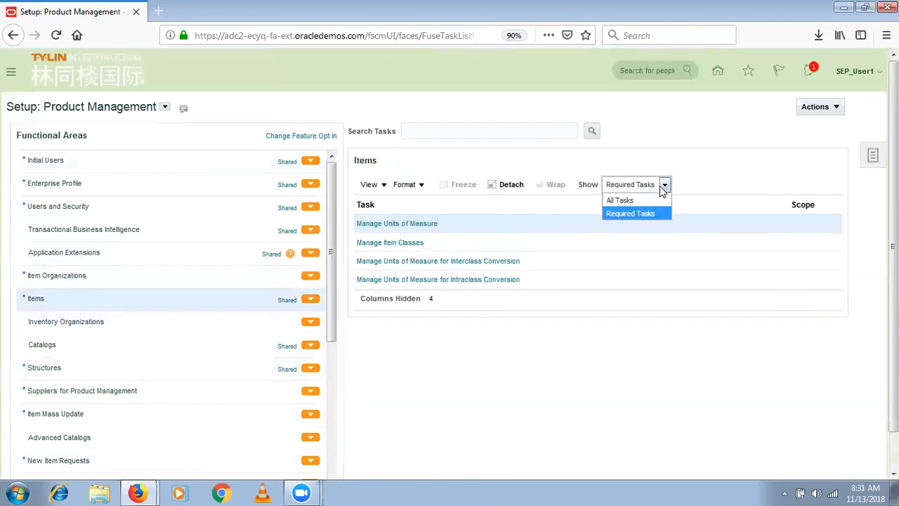
pyautogui.click(655, 200)
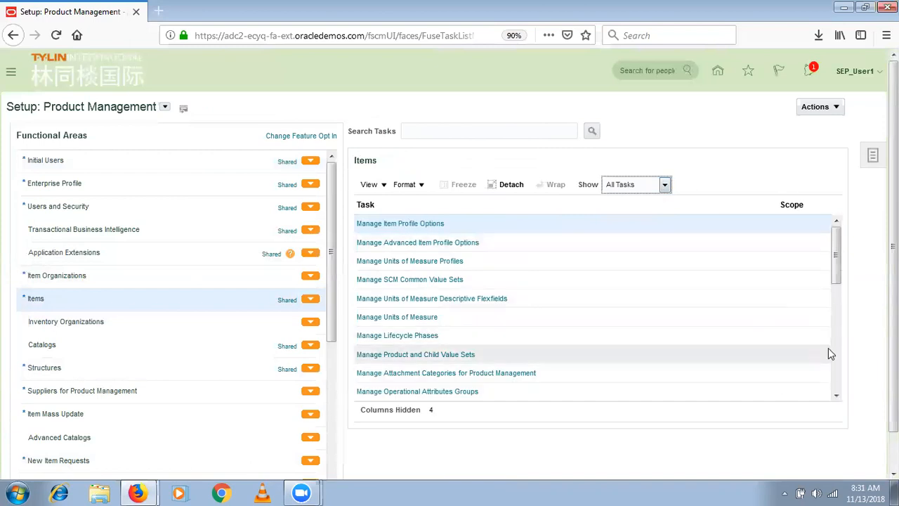
pyautogui.scroll(-5, 835, 362)
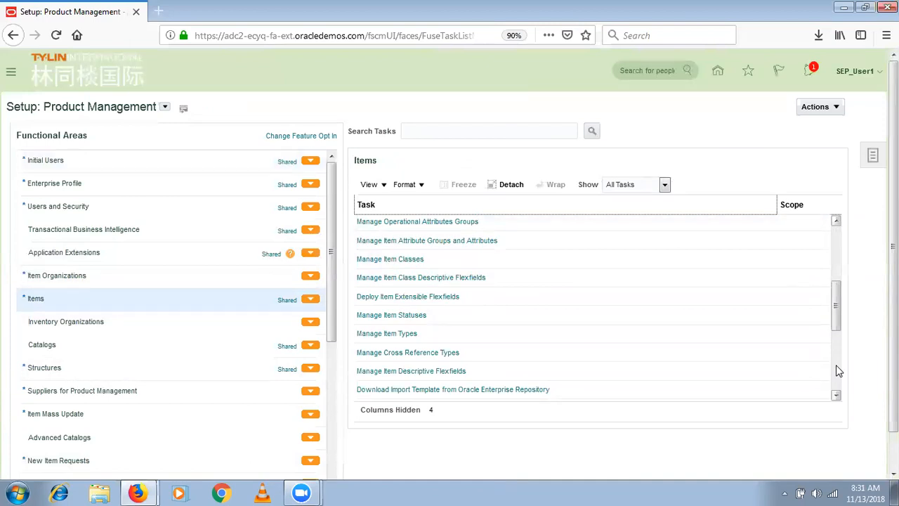
pyautogui.scroll(-5, 836, 365)
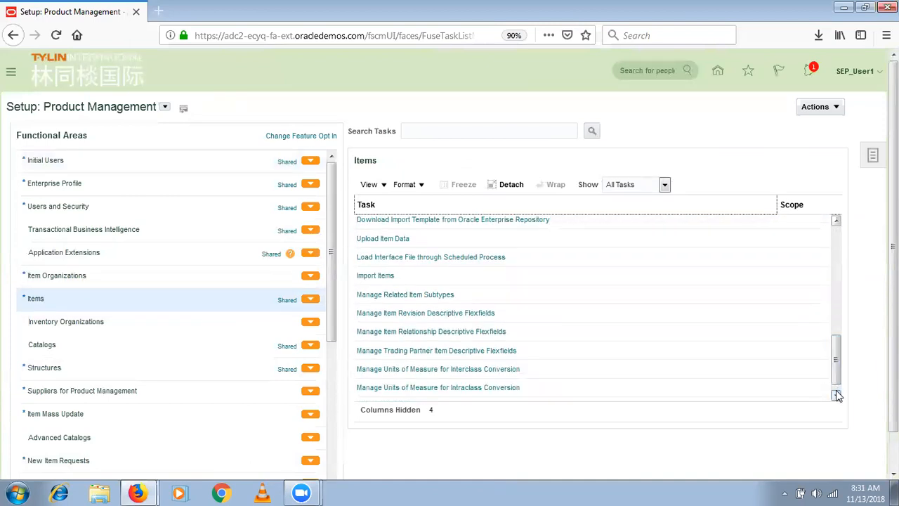
pyautogui.click(836, 394)
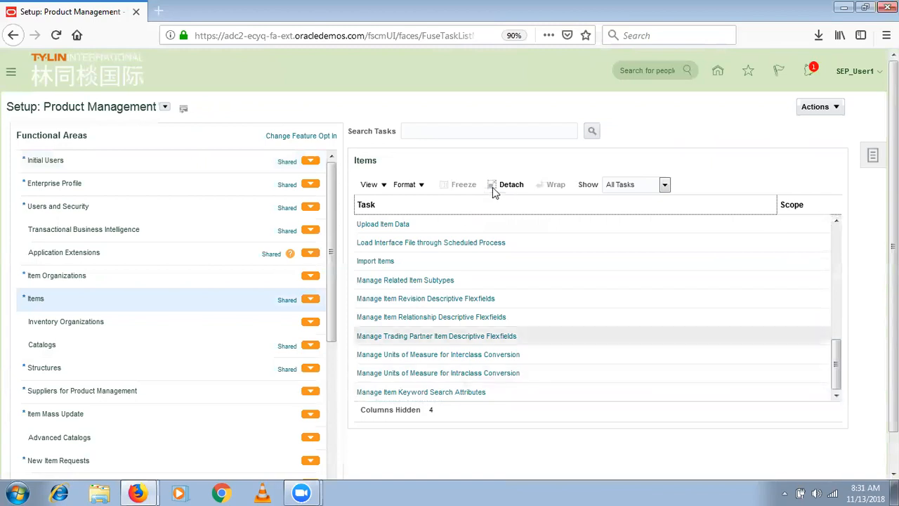
pyautogui.click(438, 132)
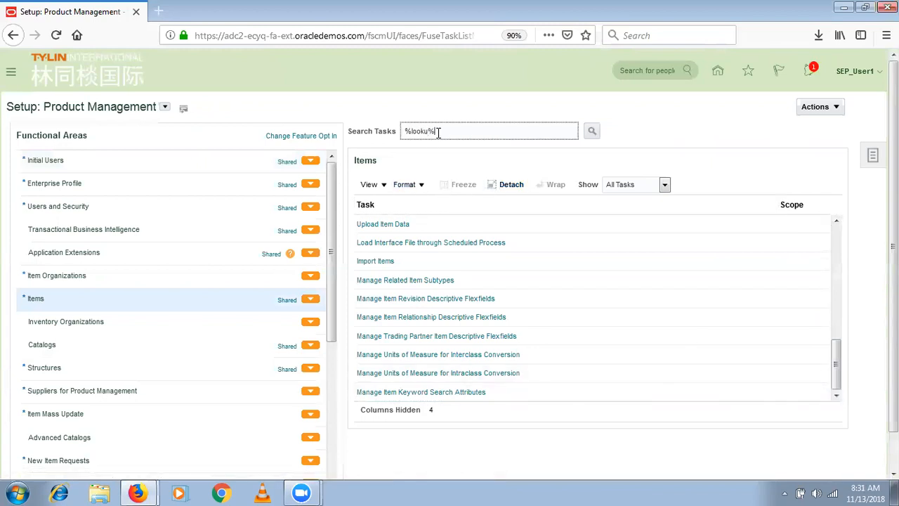
# - Run the %looku% task search, scroll through the results, and close them
pyautogui.click(592, 130)
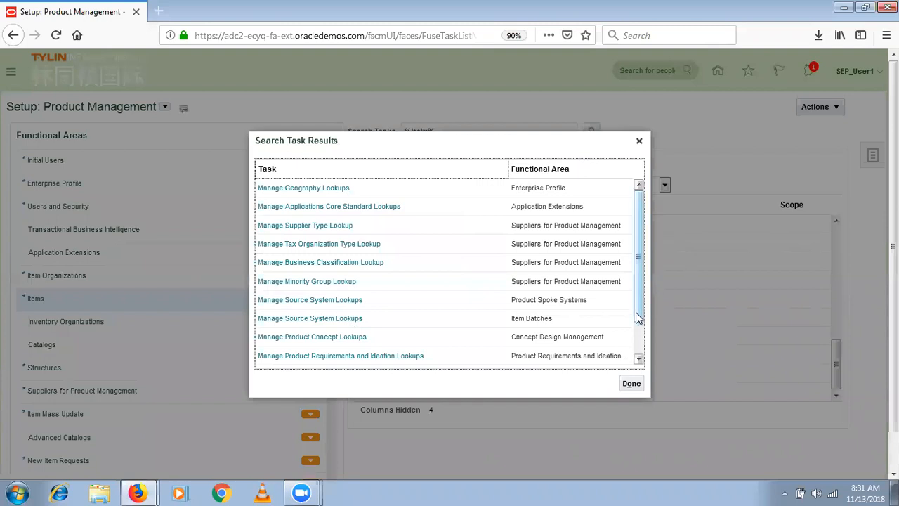
pyautogui.scroll(-1, 637, 347)
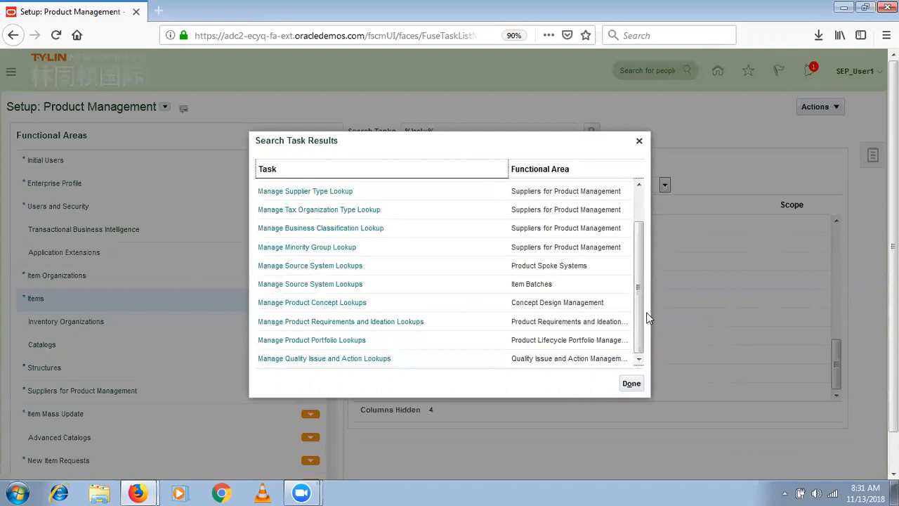
pyautogui.scroll(1, 648, 241)
pyautogui.click(632, 388)
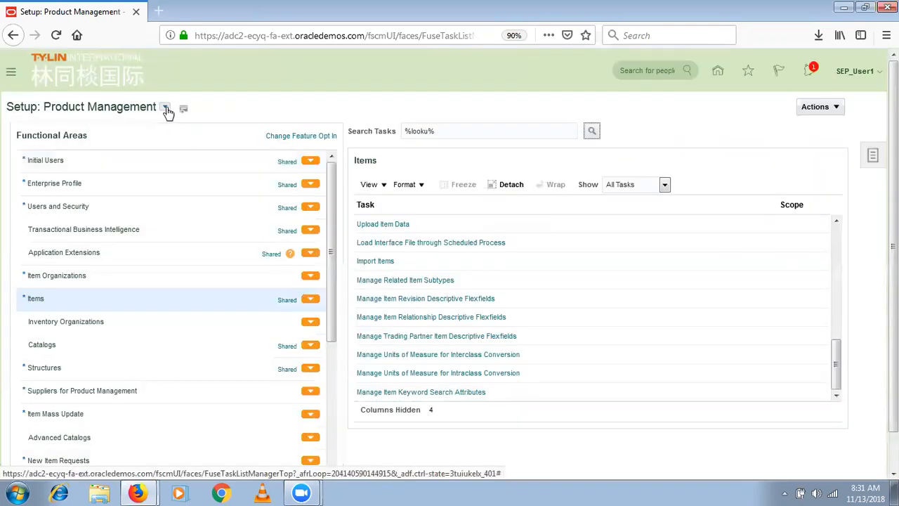
# - Switch to Manufacturing and Supply Chain Materials Management and search its tasks for %looku%
pyautogui.click(167, 111)
pyautogui.click(309, 259)
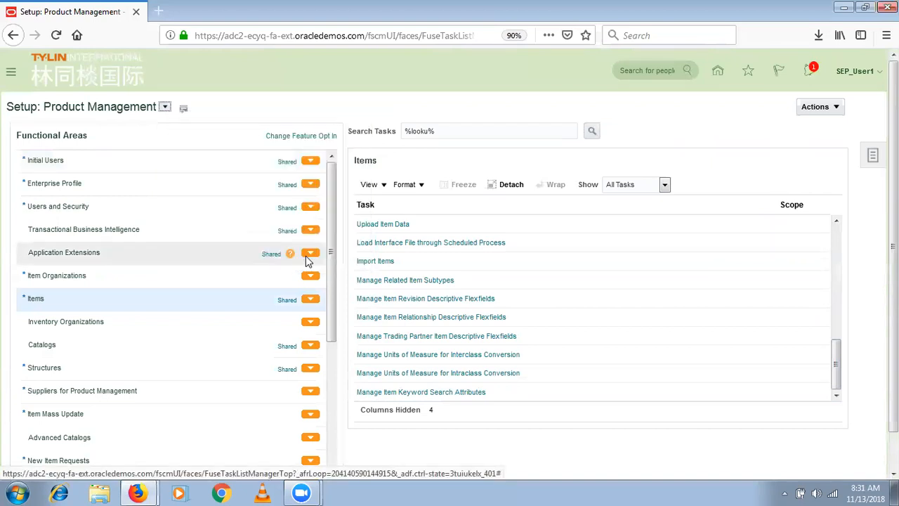
pyautogui.click(593, 133)
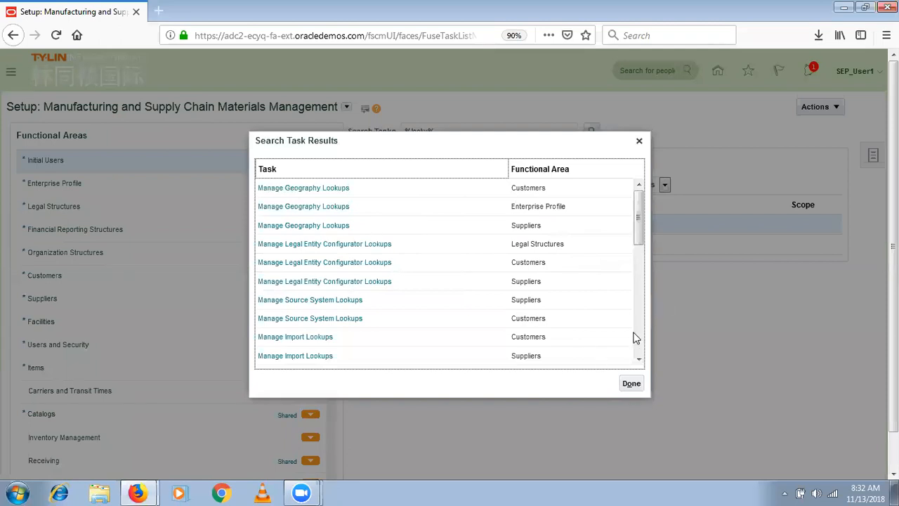
# - Scroll through the lookup task results and close the results dialog
pyautogui.scroll(-5, 635, 338)
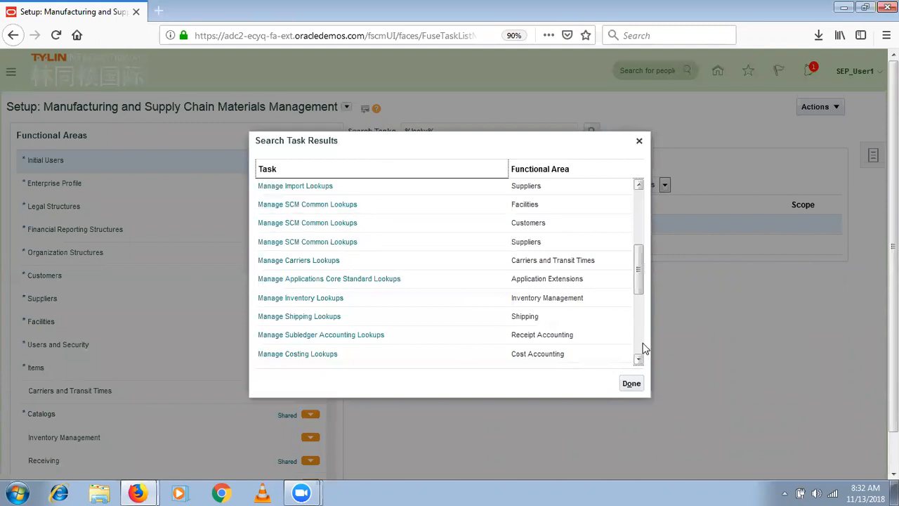
pyautogui.click(641, 345)
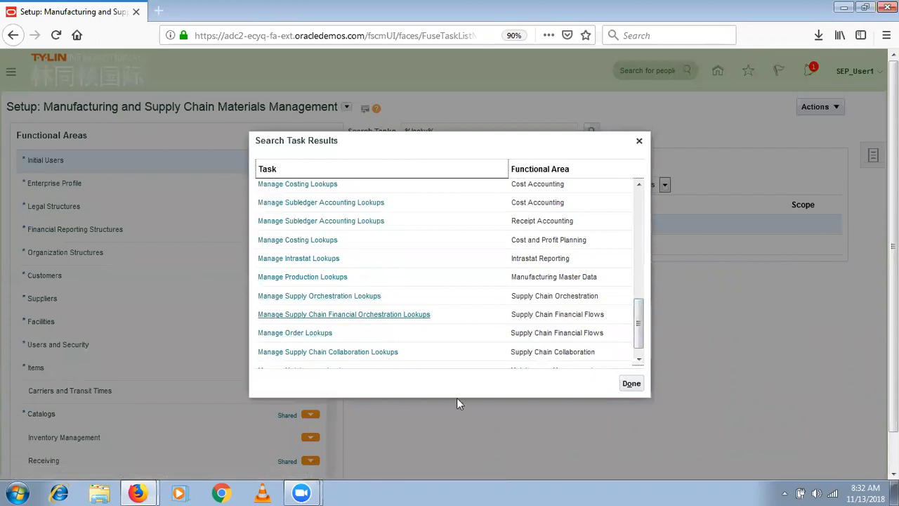
pyautogui.scroll(-2, 635, 348)
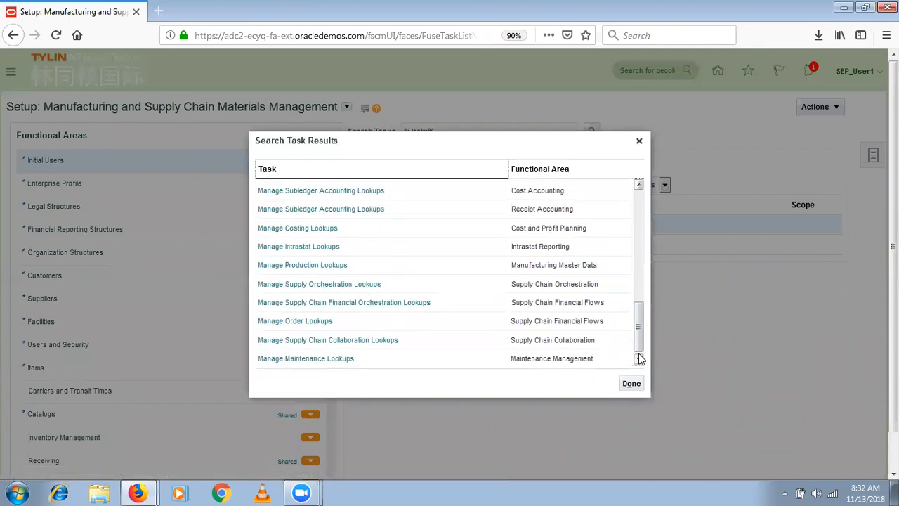
pyautogui.moveTo(640, 342); pyautogui.dragTo(645, 217)
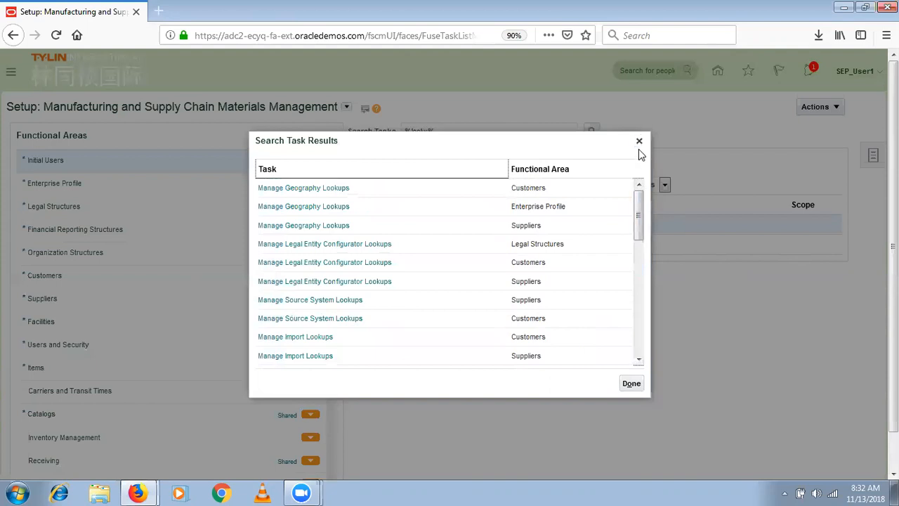
pyautogui.click(639, 139)
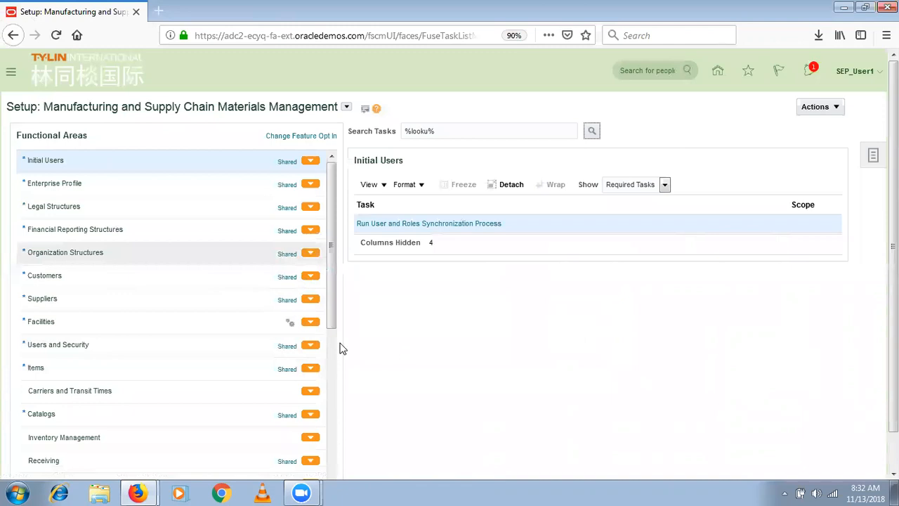
# - Show all Manufacturing Master Data tasks, not only required ones
pyautogui.click(334, 448)
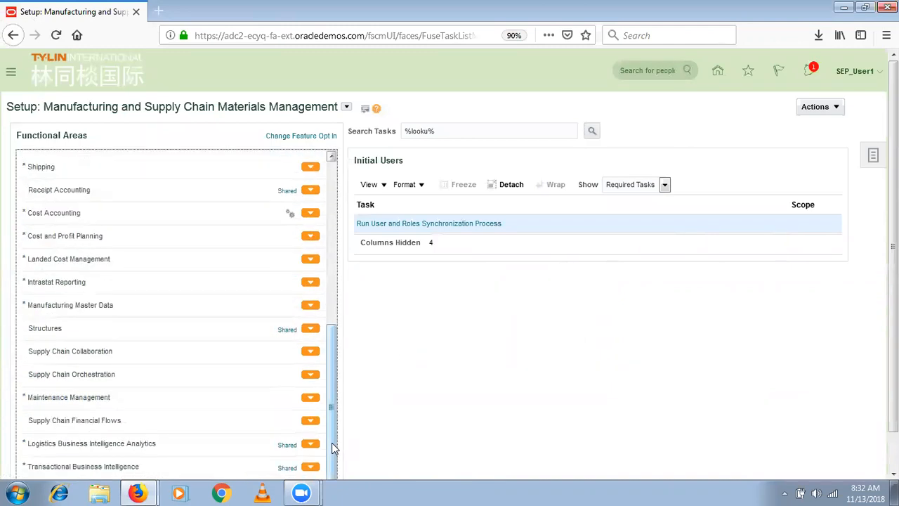
pyautogui.scroll(2, 333, 434)
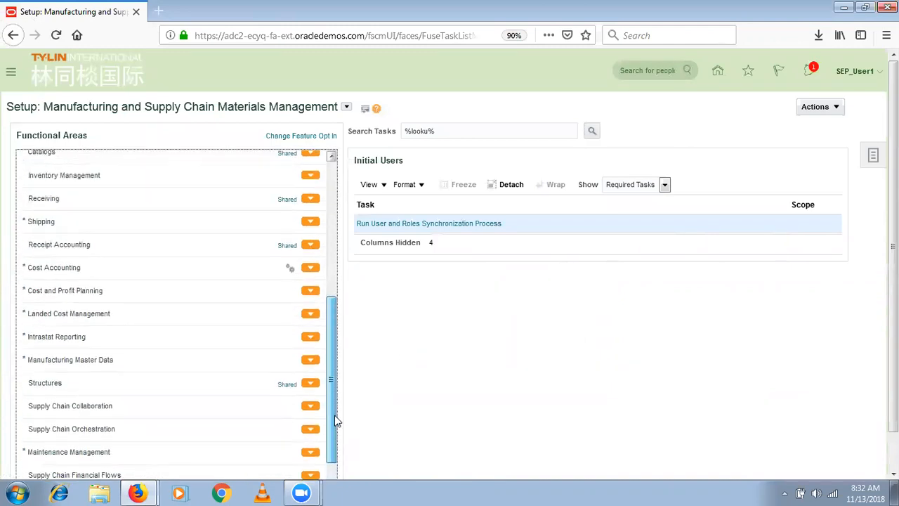
pyautogui.click(125, 358)
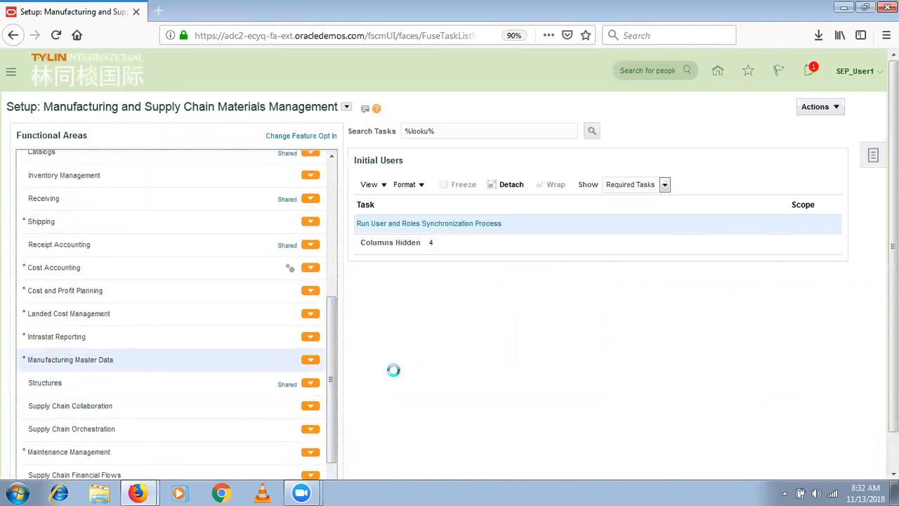
pyautogui.click(617, 187)
pyautogui.click(625, 200)
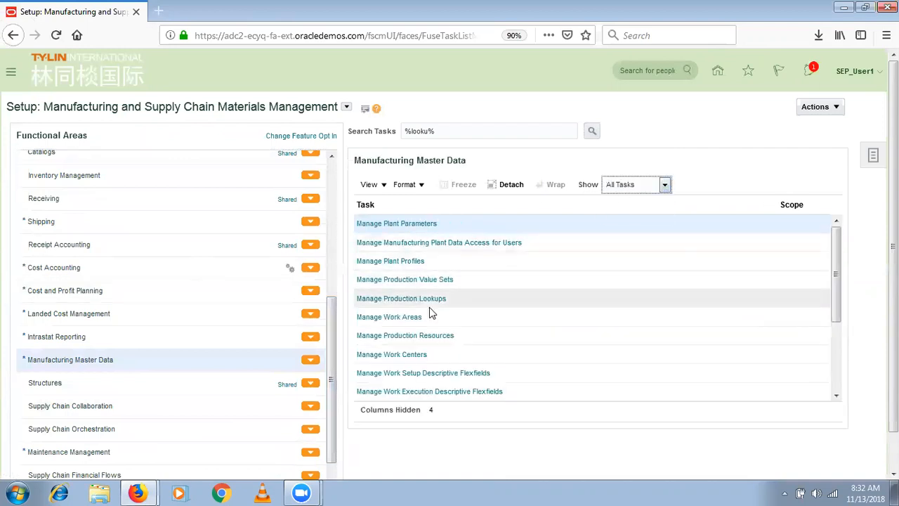
# - Review Manage Plant Profiles, then display the Inventory Management functional area's tasks
pyautogui.click(403, 262)
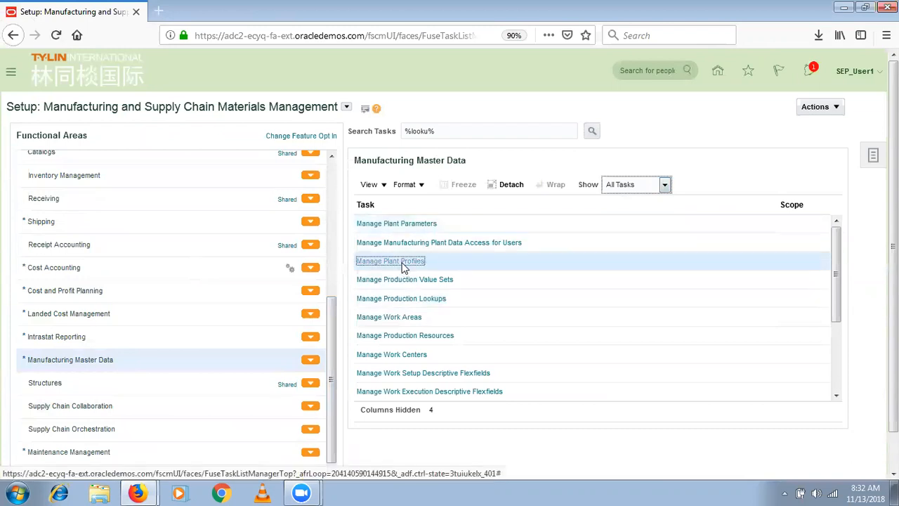
pyautogui.click(404, 264)
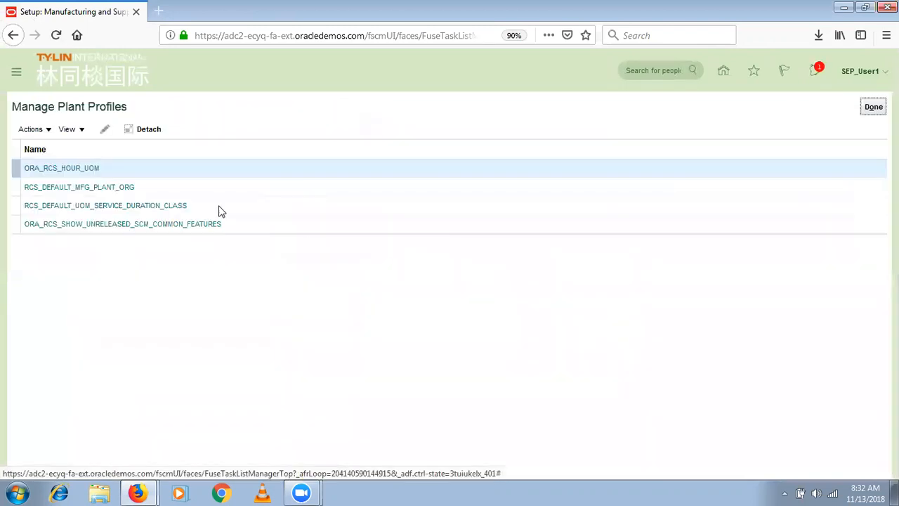
pyautogui.click(873, 107)
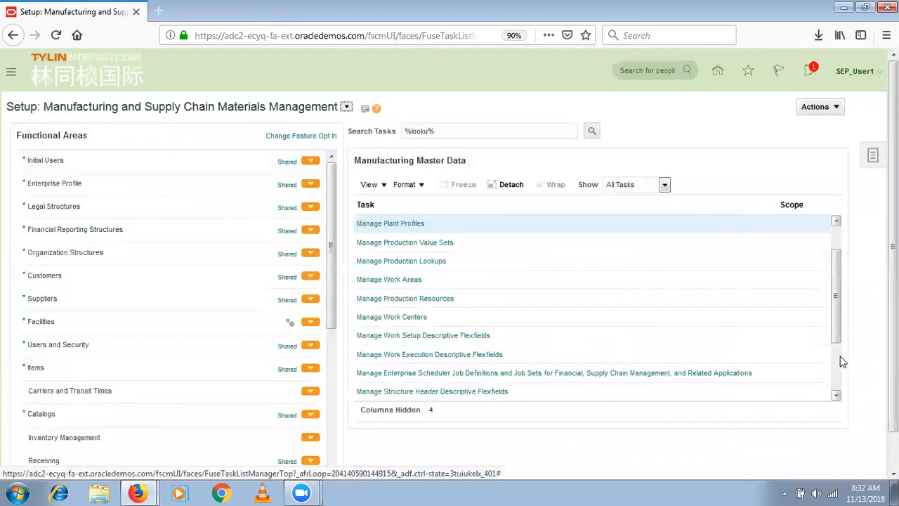
pyautogui.scroll(-2, 834, 375)
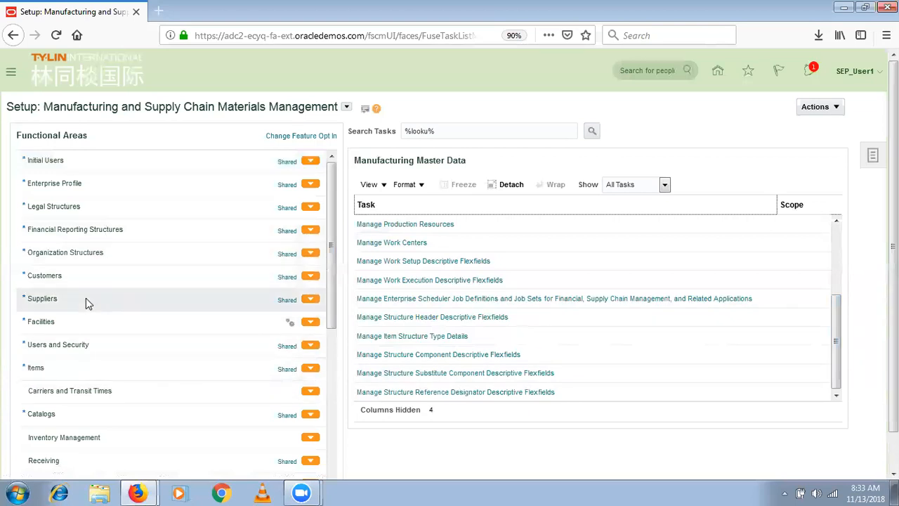
pyautogui.click(97, 437)
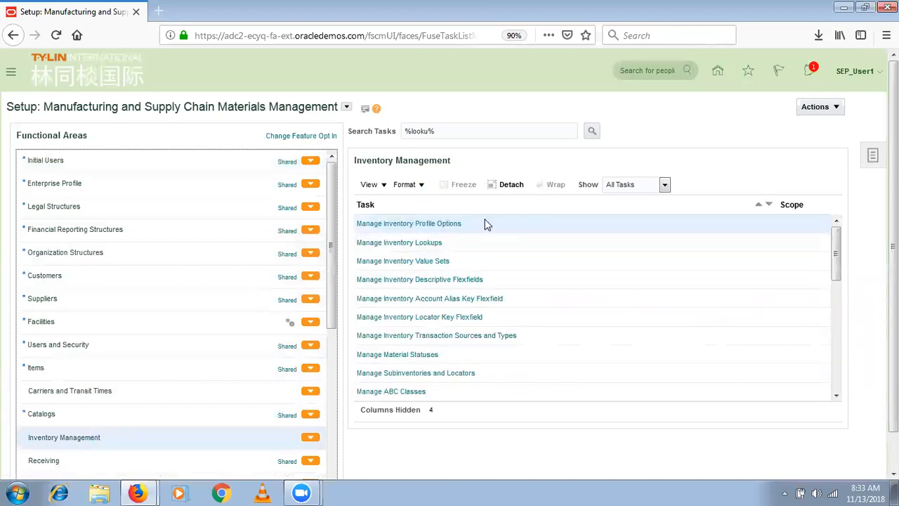
pyautogui.click(430, 243)
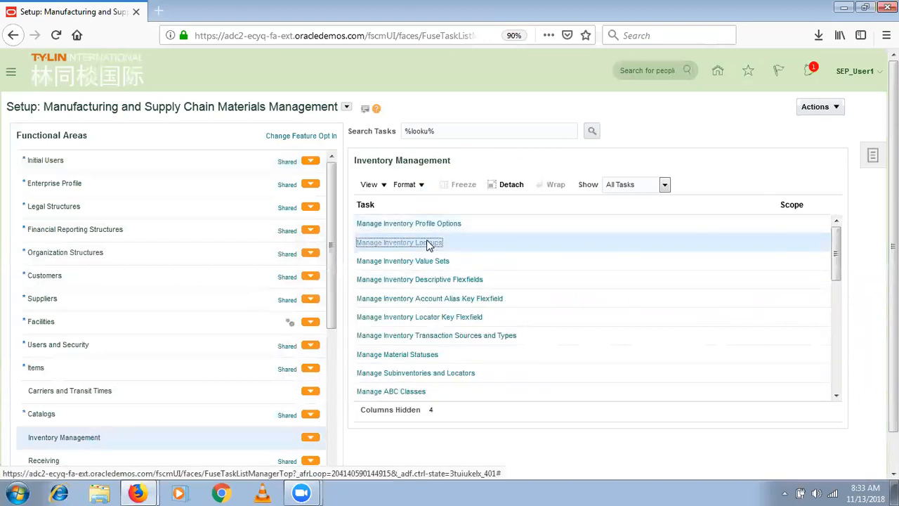
pyautogui.click(823, 241)
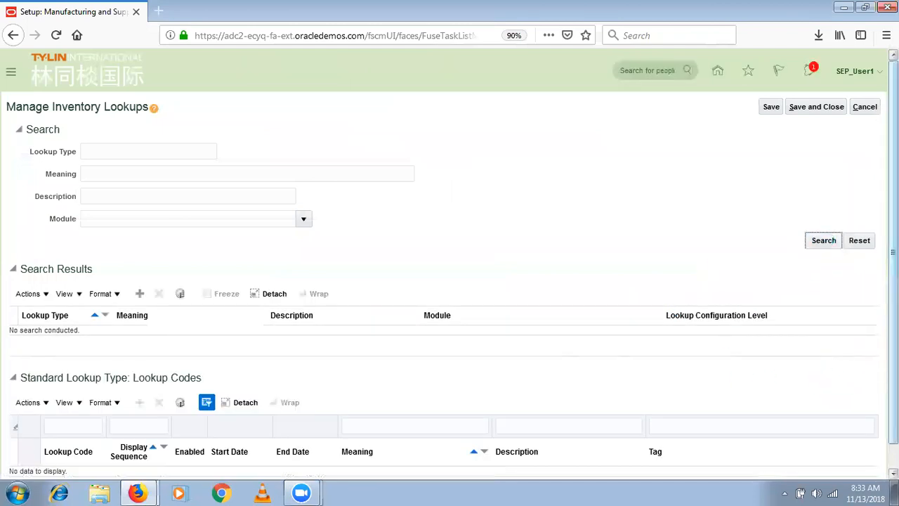
pyautogui.scroll(-5, 442, 393)
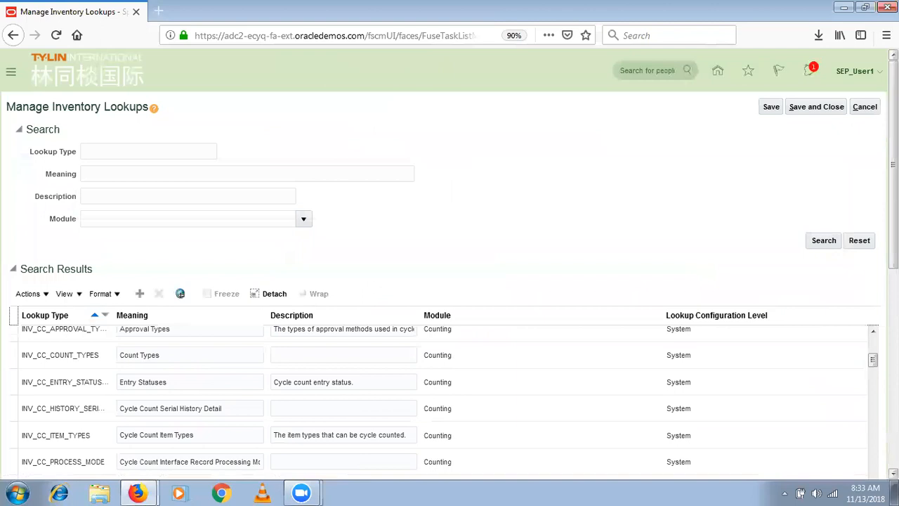
pyautogui.scroll(-5, 450, 281)
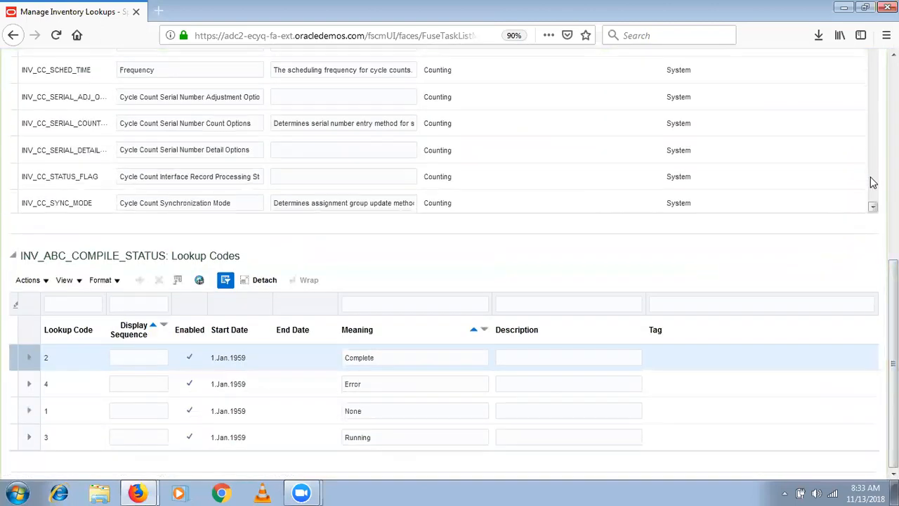
pyautogui.scroll(-2, 871, 182)
pyautogui.scroll(-3, 871, 182)
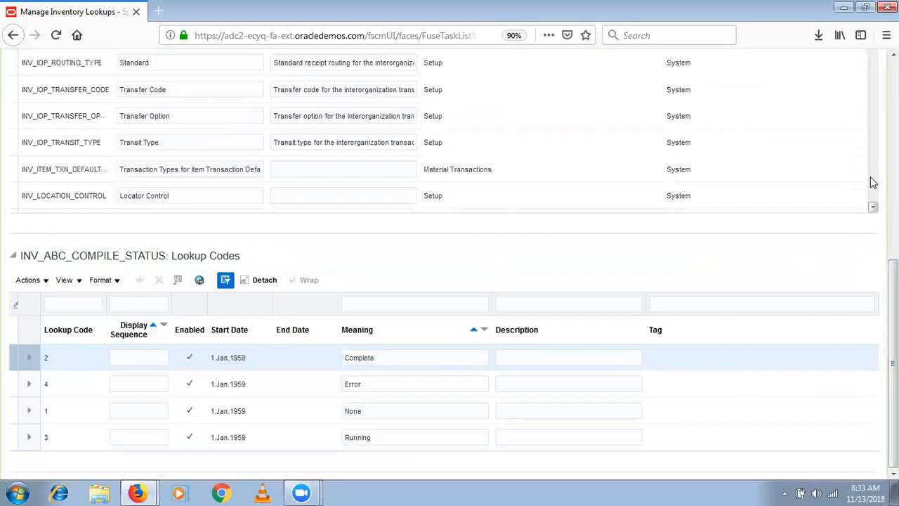
pyautogui.scroll(-10, 871, 182)
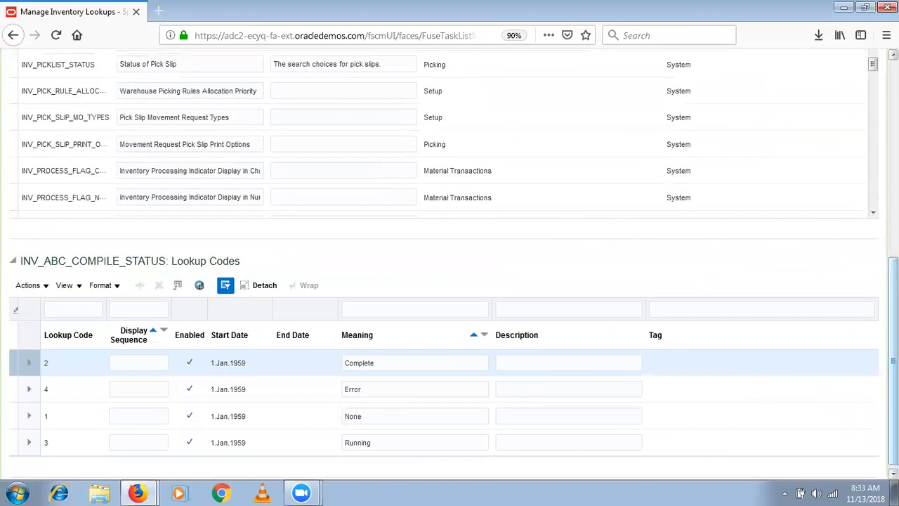
pyautogui.scroll(5, 376, 114)
# - Search the inventory lookups for meanings matching %structure%
pyautogui.click(118, 172)
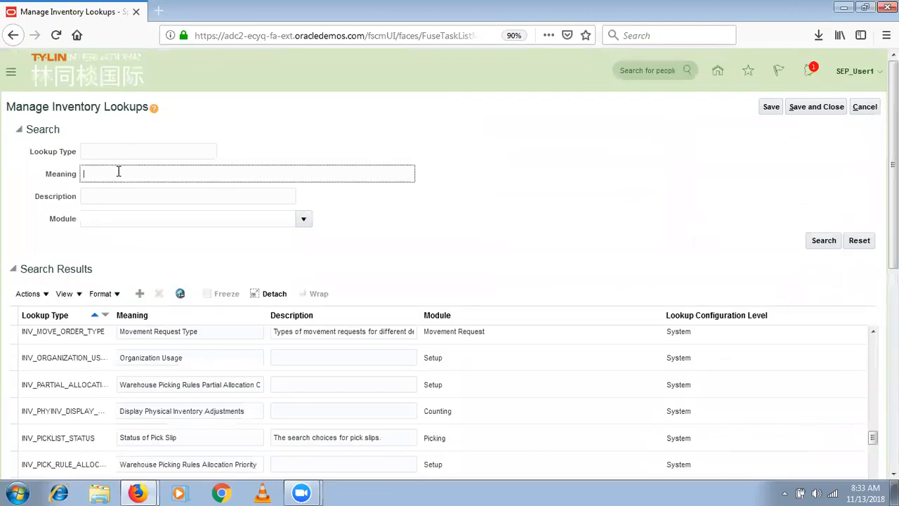
pyautogui.write('%structure%')
pyautogui.click(825, 242)
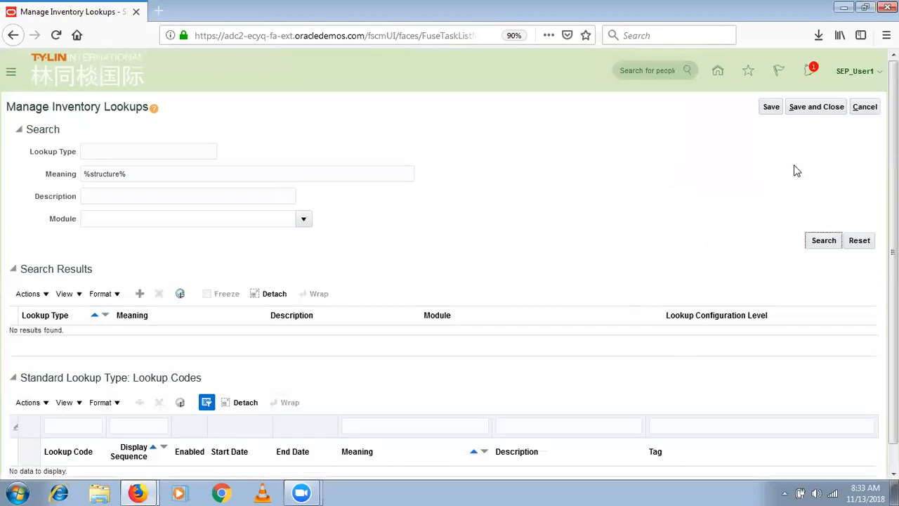
# - Rerun the lookup search with %item% in Meaning, review the results, then save and close
pyautogui.click(193, 178)
pyautogui.press('BackSpace')
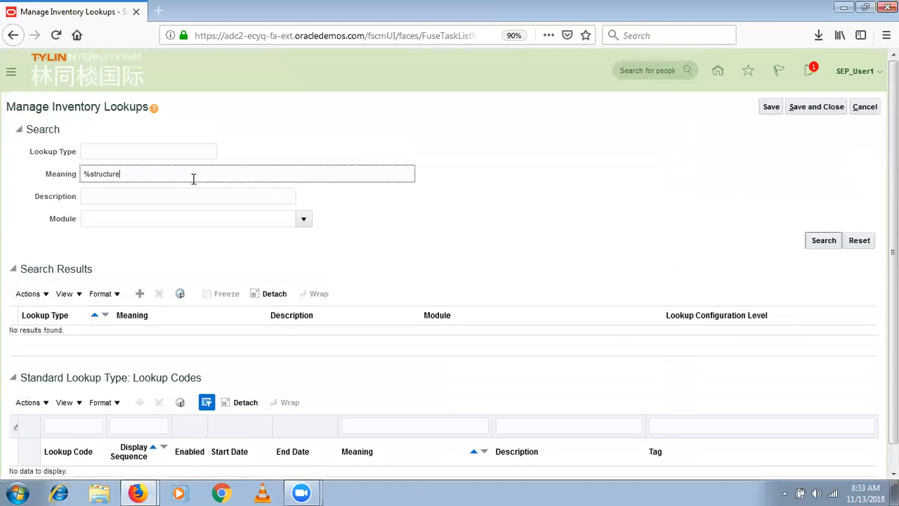
pyautogui.press('BackSpace')
pyautogui.press('BackSpace')
pyautogui.press('BackSpace')
pyautogui.press('BackSpace')
pyautogui.press('BackSpace')
pyautogui.press('BackSpace')
pyautogui.press('BackSpace')
pyautogui.press('BackSpace')
pyautogui.press('BackSpace')
pyautogui.write('item%')
pyautogui.click(822, 240)
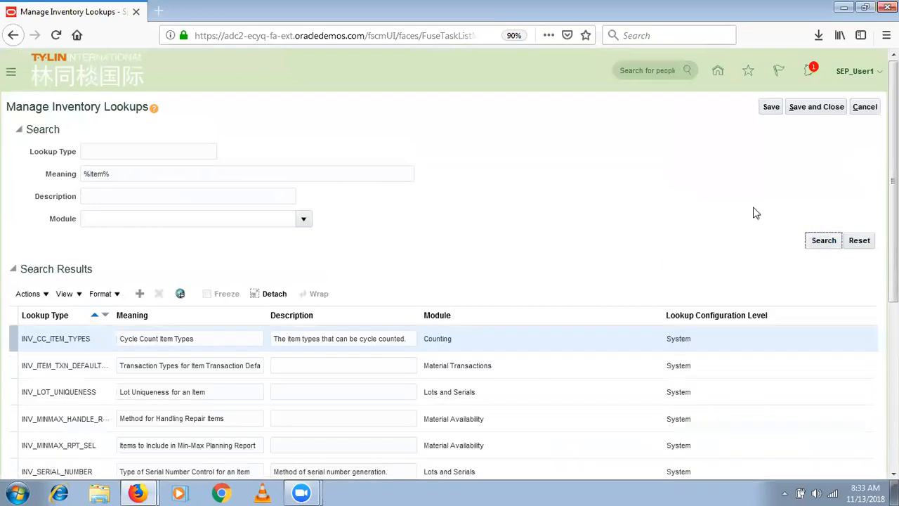
pyautogui.scroll(-5, 873, 161)
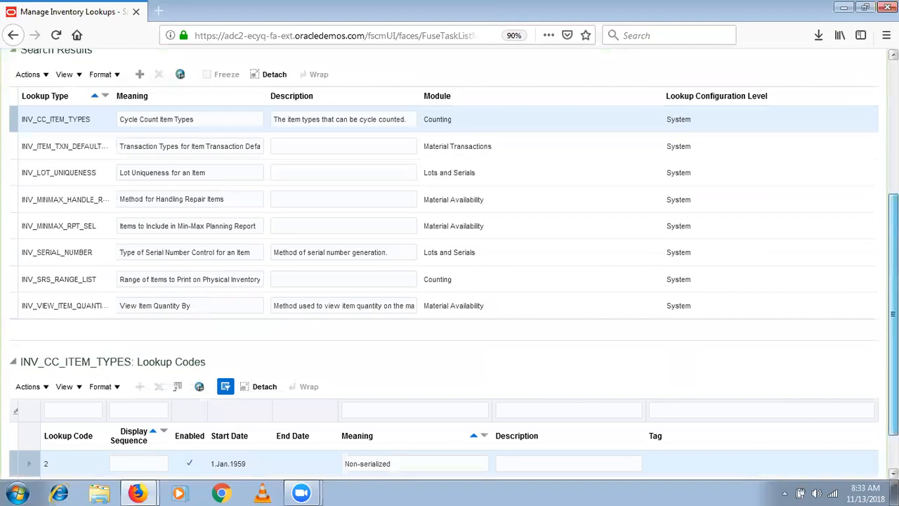
pyautogui.scroll(5, 856, 125)
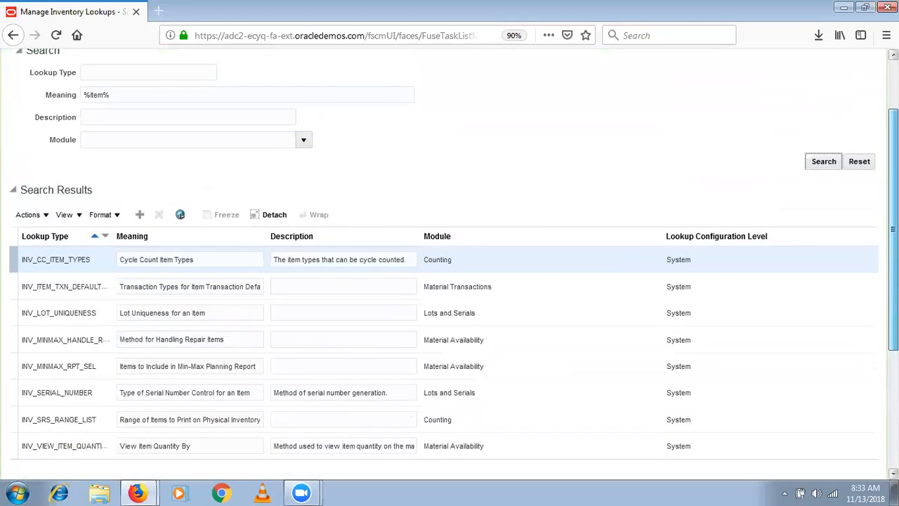
pyautogui.click(823, 108)
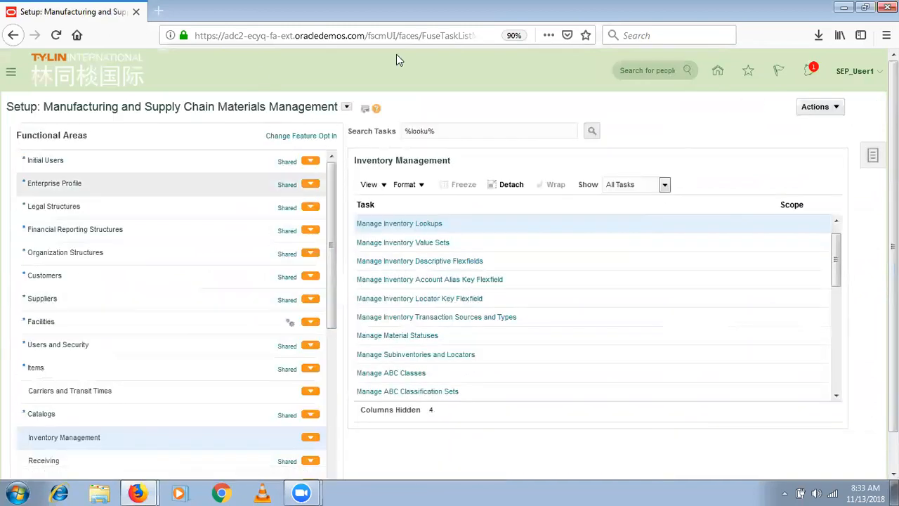
# - Switch the setup offering to Product Management to show the Manufacturing Master Data tasks
pyautogui.click(346, 107)
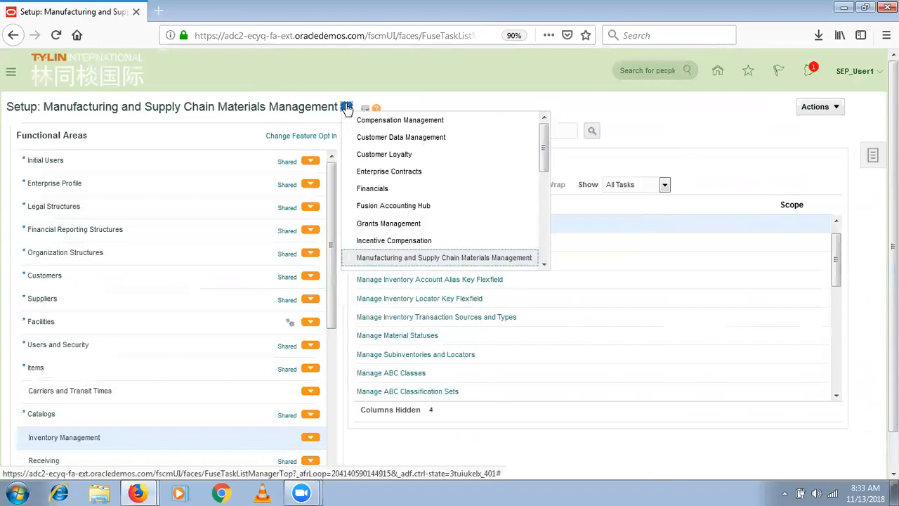
pyautogui.click(545, 245)
pyautogui.click(411, 195)
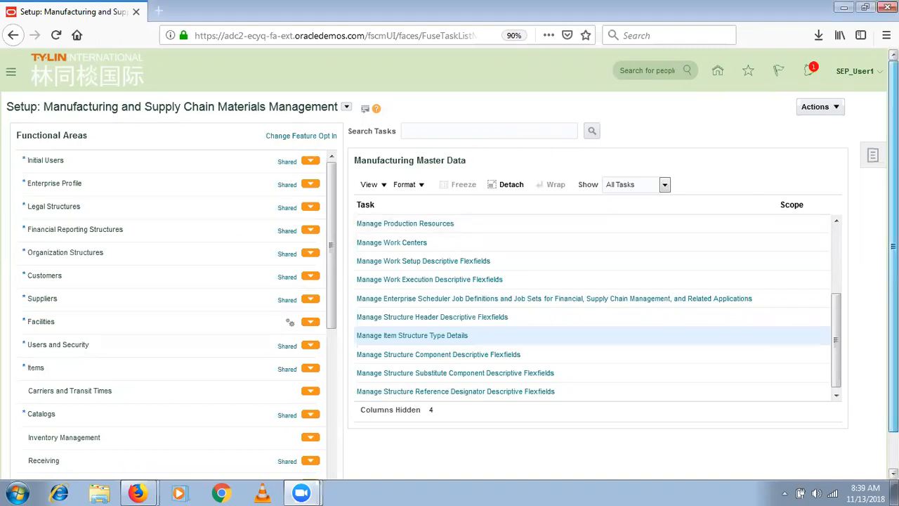
pyautogui.scroll(-1, 447, 311)
# - Open Manage Item Structure Type Details and check the Enable Lifecycle Validation and Use Primary for Expansion columns
pyautogui.click(425, 299)
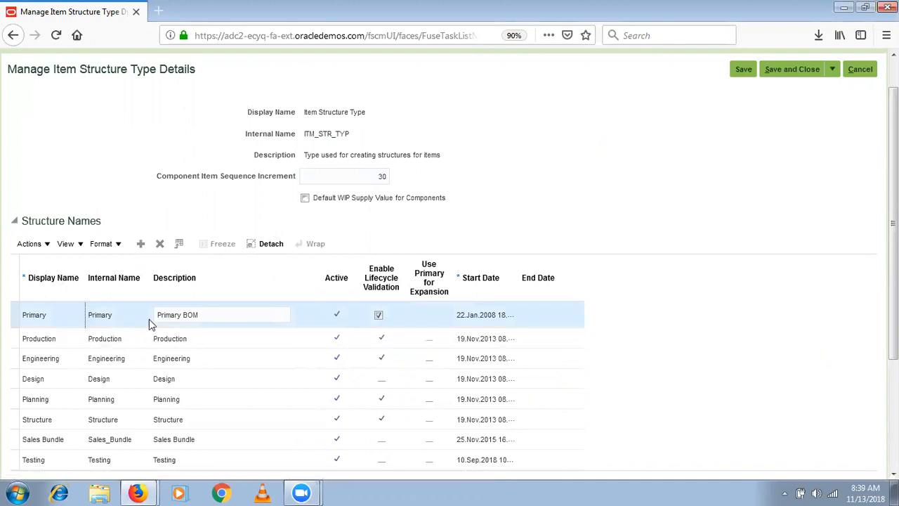
pyautogui.click(217, 323)
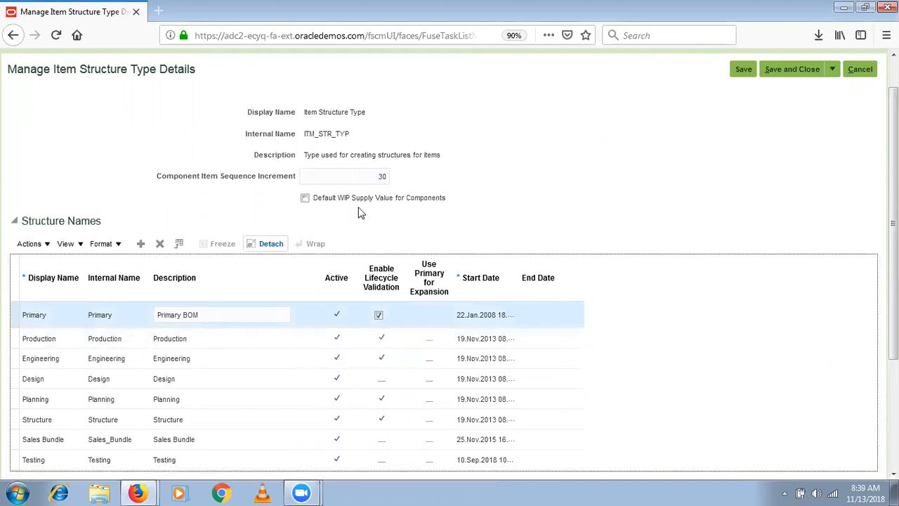
pyautogui.click(391, 274)
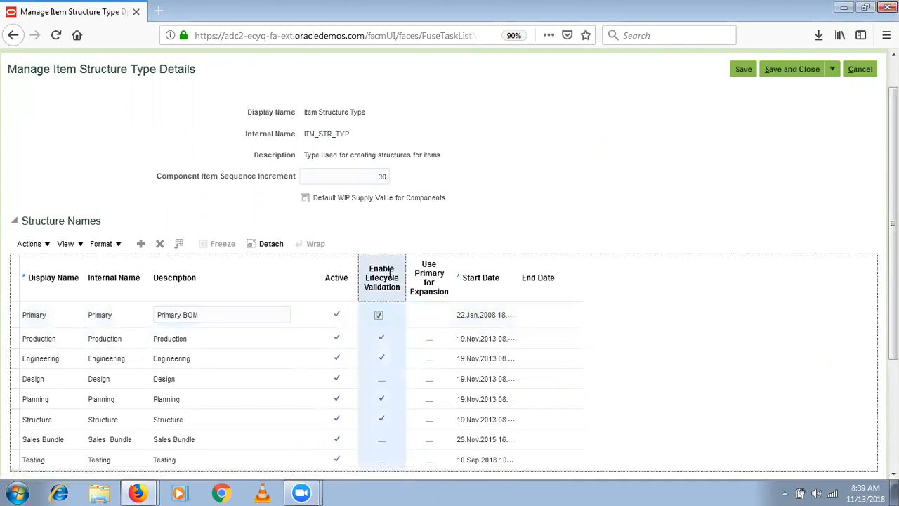
pyautogui.click(434, 269)
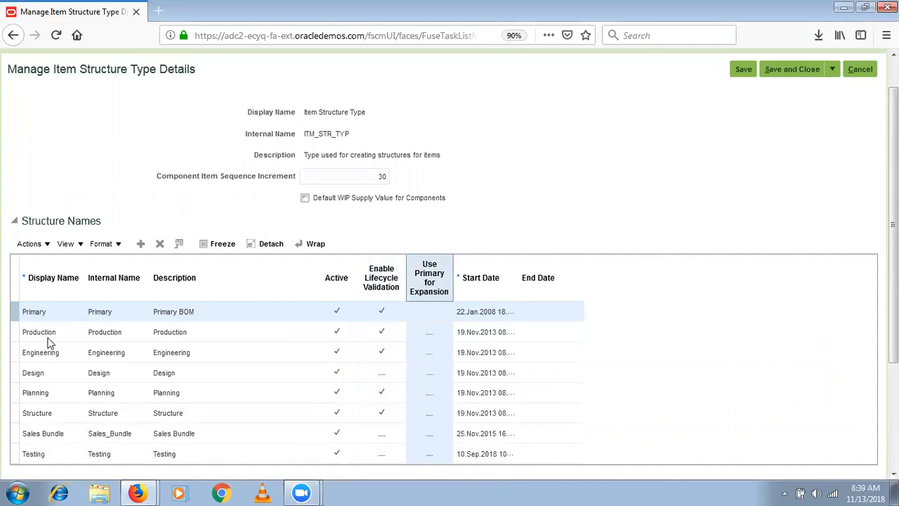
pyautogui.click(31, 244)
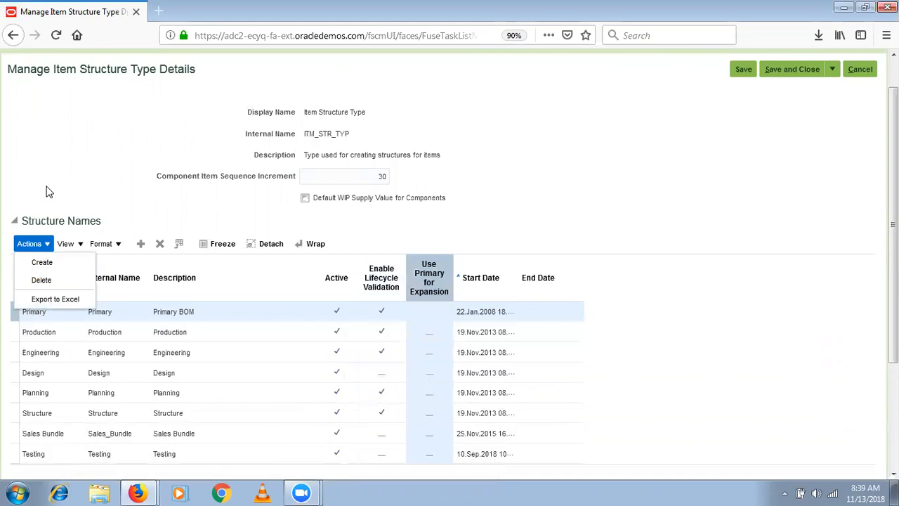
# - Begin a new structure name with Use Primary for Expansion, cancel it, and save and close the page
pyautogui.click(290, 6)
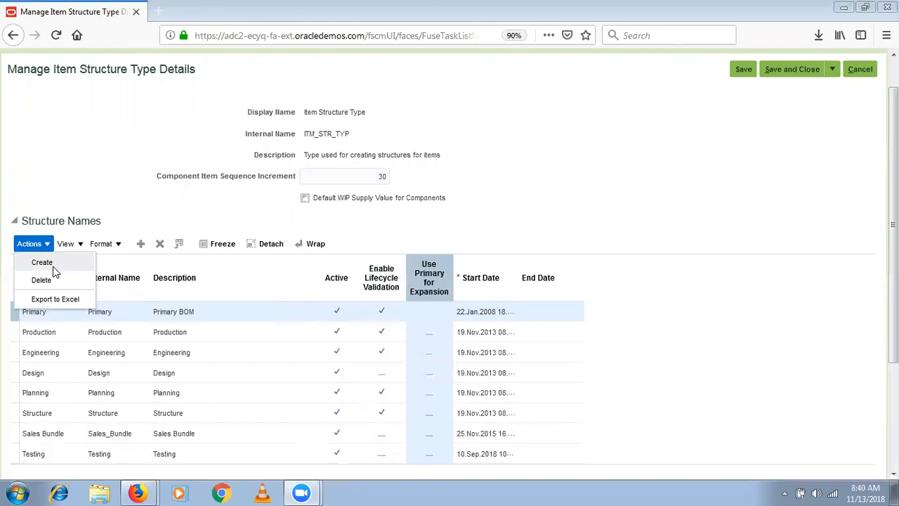
pyautogui.click(52, 266)
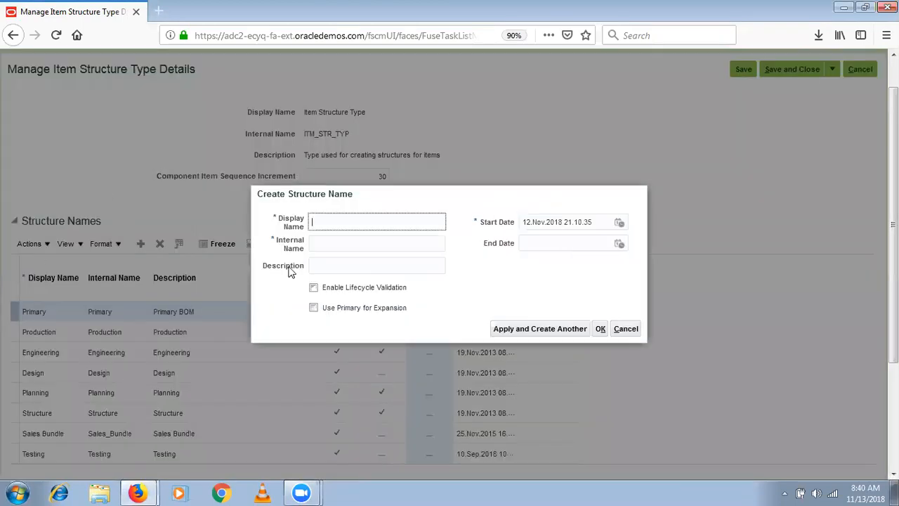
pyautogui.click(349, 312)
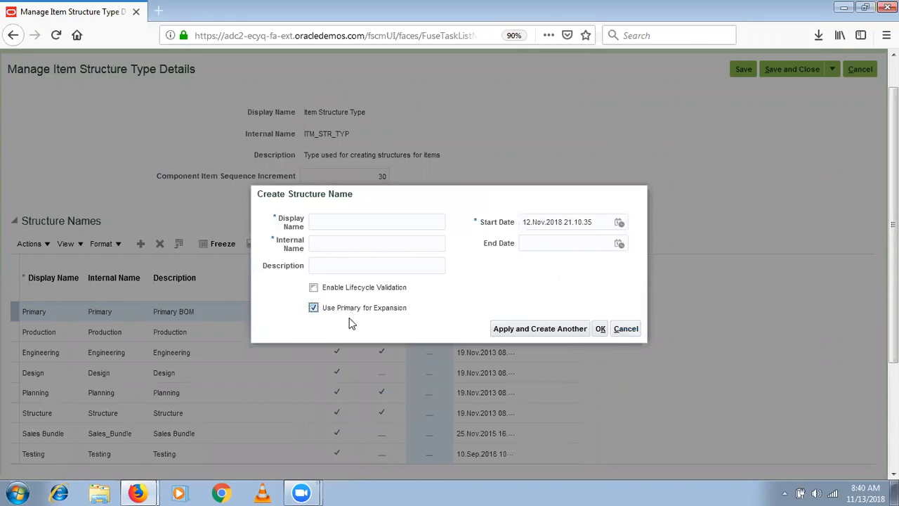
pyautogui.click(628, 330)
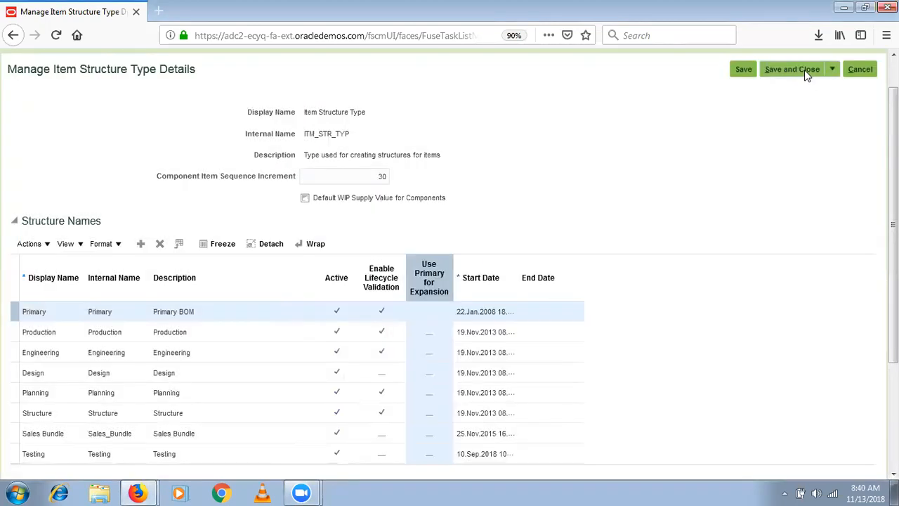
pyautogui.click(805, 70)
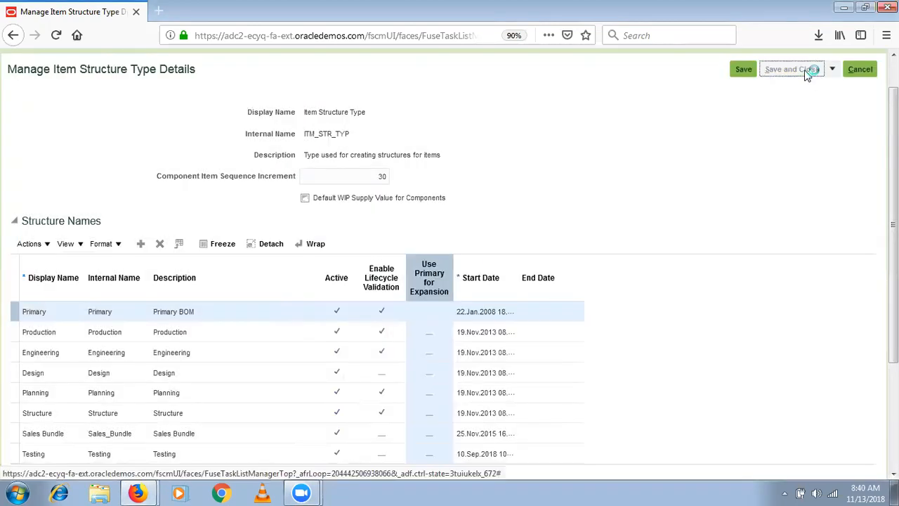
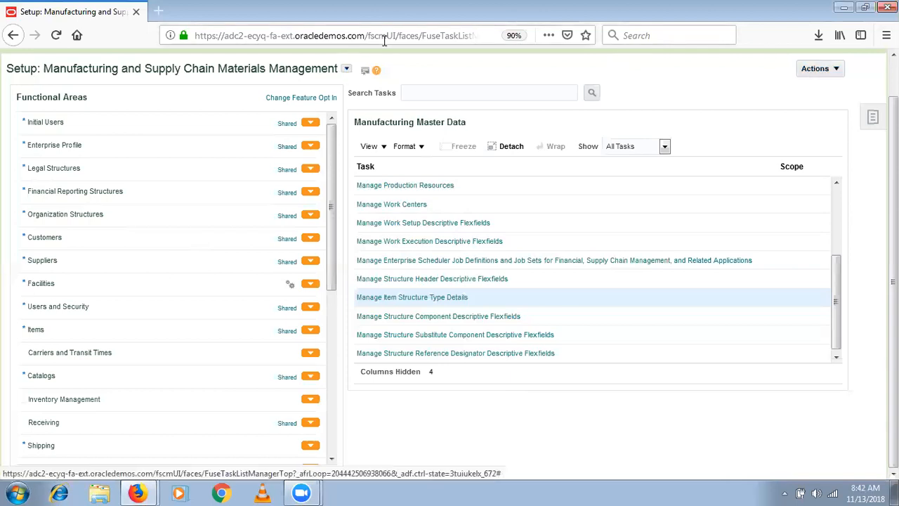
# - Open Manage Plant Profiles from the Manufacturing Master Data tasks to review its four profile options
pyautogui.scroll(2, 107, 91)
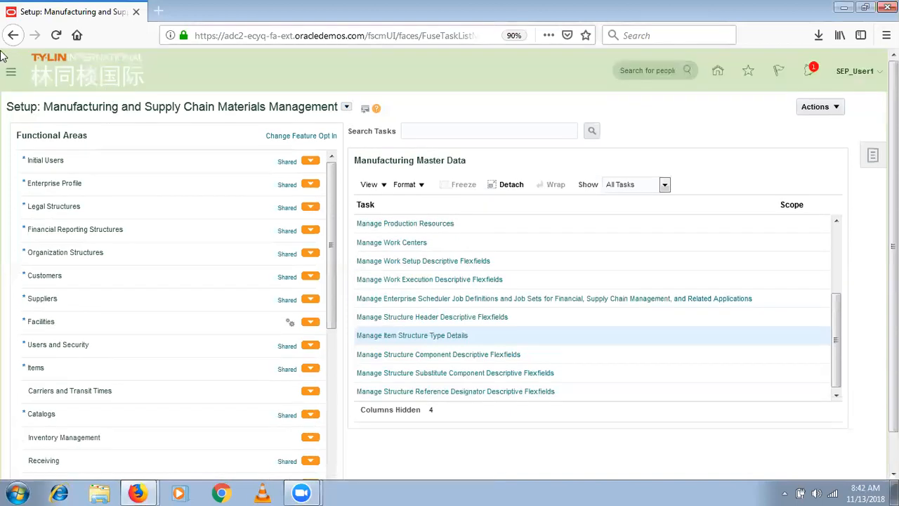
pyautogui.click(11, 73)
pyautogui.click(835, 232)
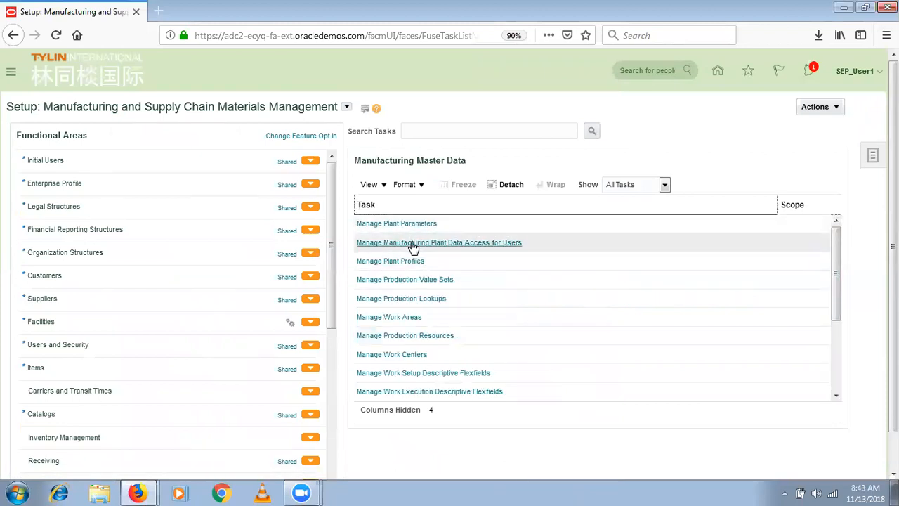
pyautogui.click(405, 264)
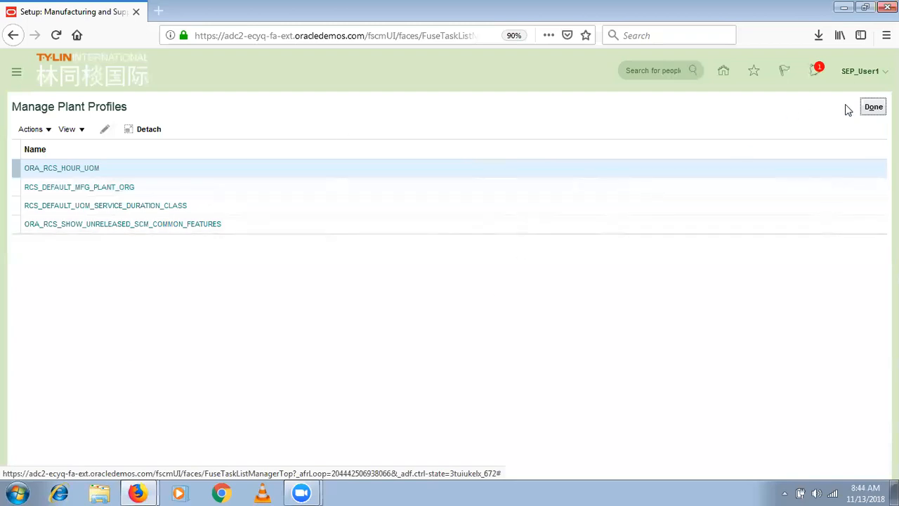
# - Finish with plant profiles and go to Product Management > Product Information Management
pyautogui.click(872, 108)
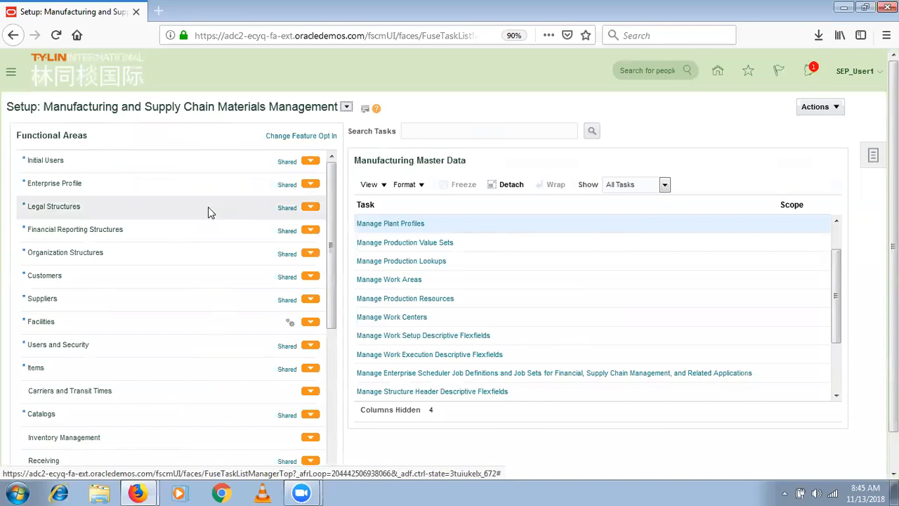
pyautogui.click(11, 73)
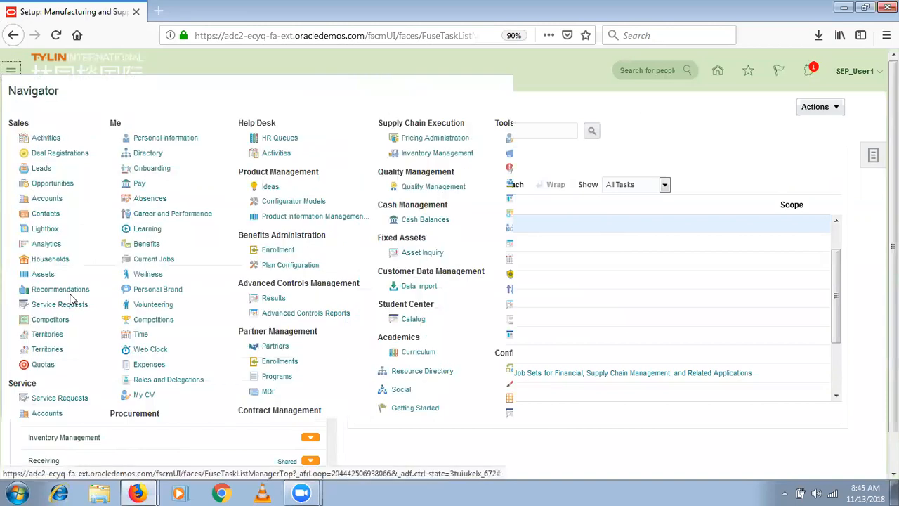
pyautogui.scroll(-3, 605, 404)
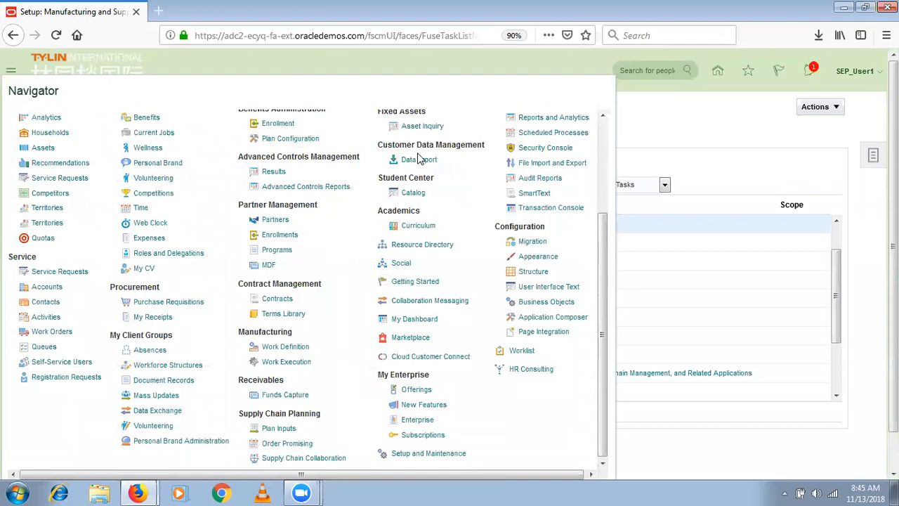
pyautogui.scroll(3, 600, 146)
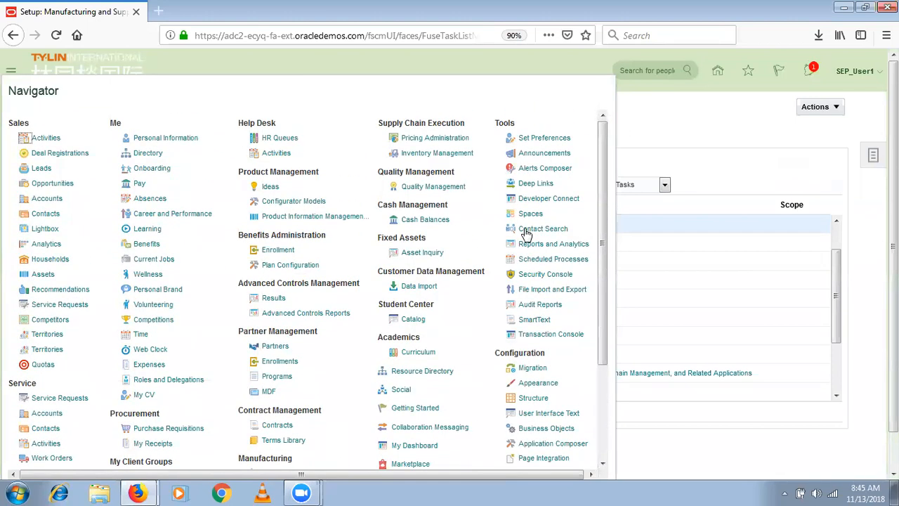
pyautogui.click(343, 218)
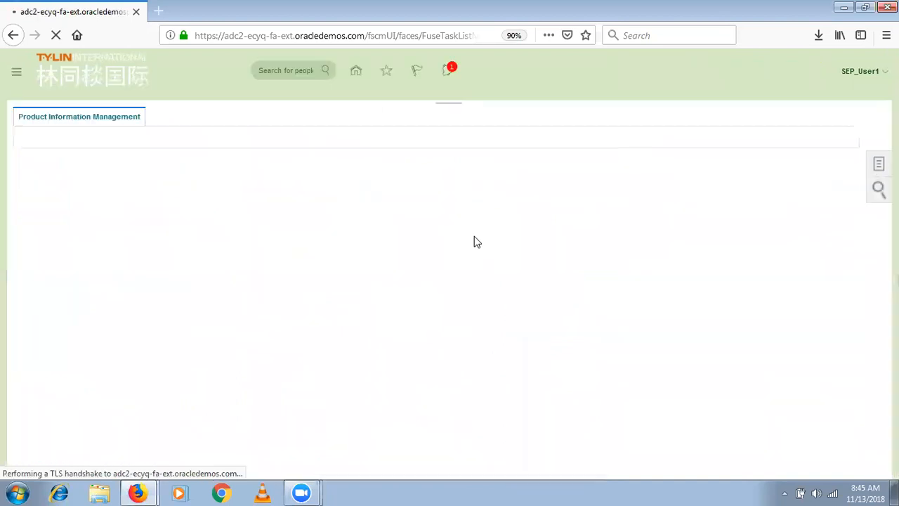
# - In Manage Items, replace an OCT_A% search with SEP_As% and open the SEP_Asus Laptop item
pyautogui.click(872, 161)
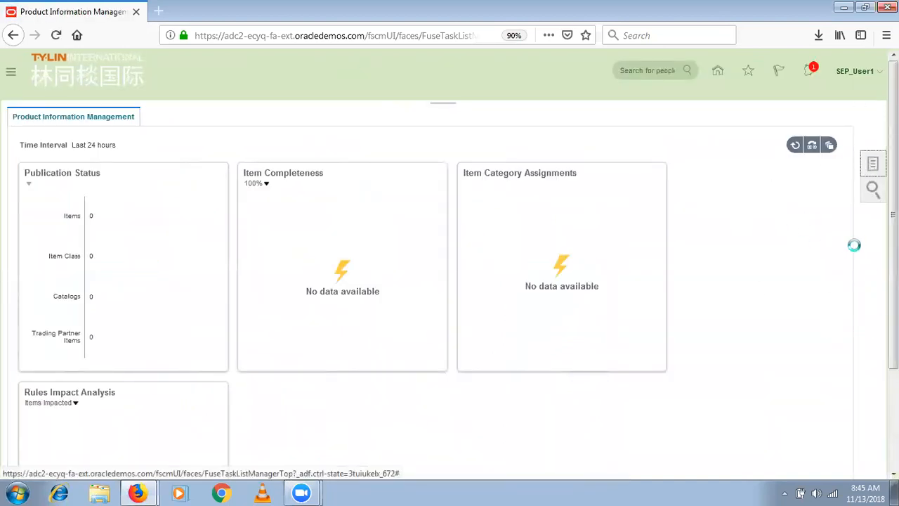
pyautogui.click(799, 142)
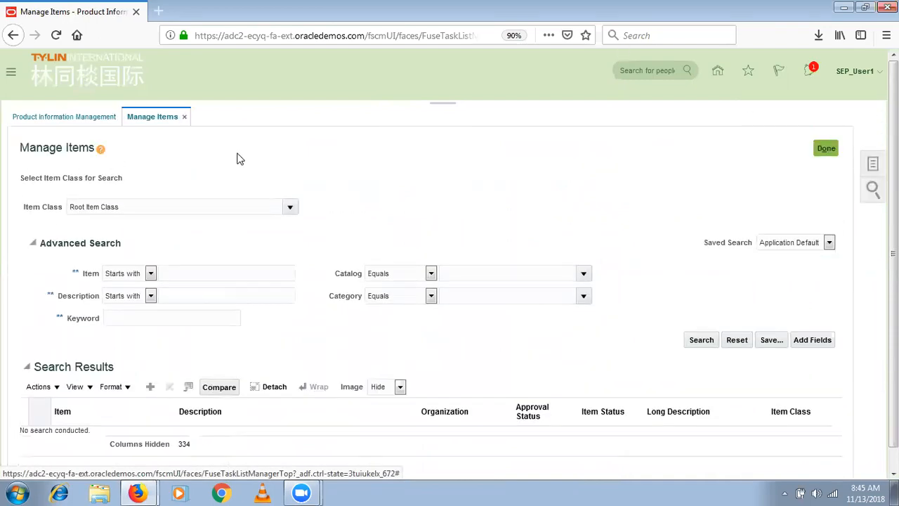
pyautogui.click(212, 272)
pyautogui.write('O')
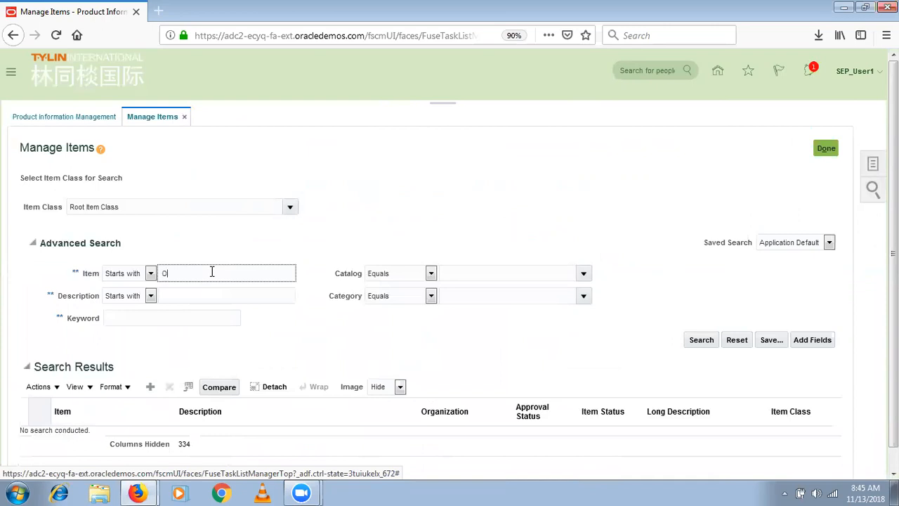
pyautogui.write('CT_A%')
pyautogui.press('Return')
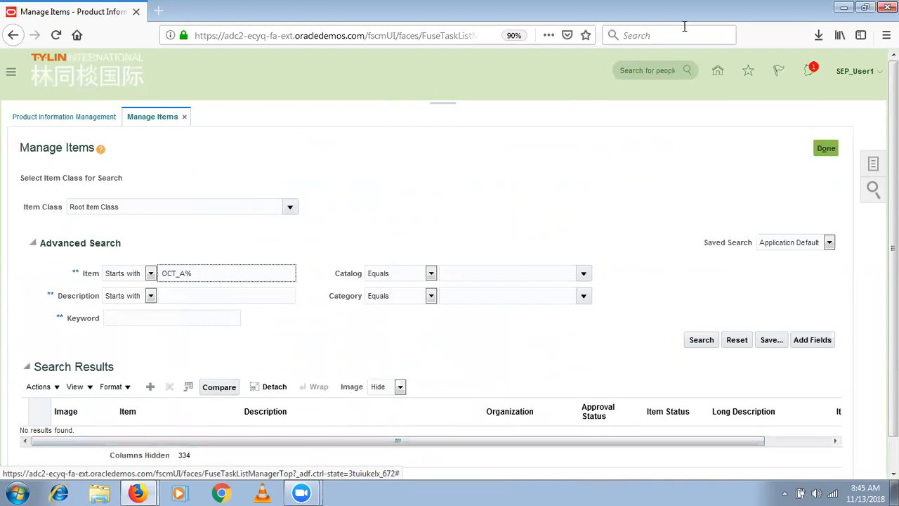
pyautogui.press('BackSpace')
pyautogui.press('BackSpace')
pyautogui.press('BackSpace')
pyautogui.press('BackSpace')
pyautogui.press('BackSpace')
pyautogui.press('BackSpace')
pyautogui.write('SEP_As%')
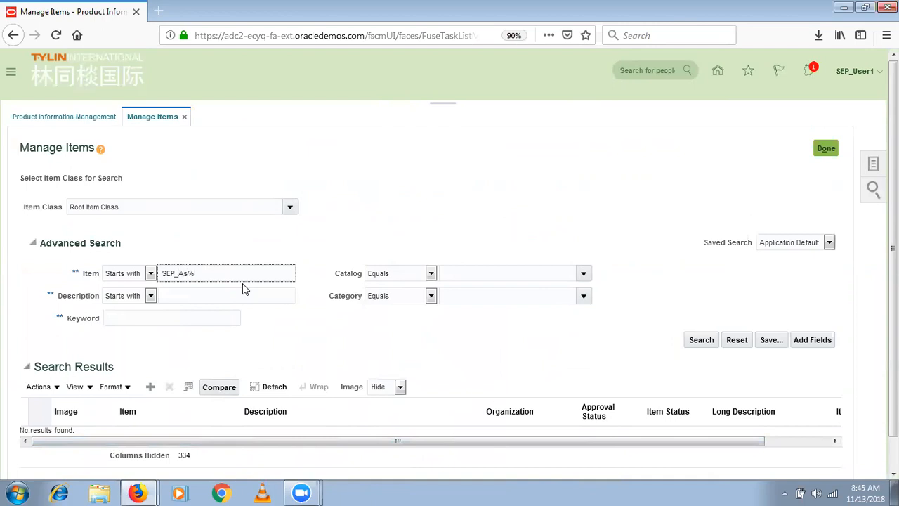
pyautogui.press('Return')
pyautogui.click(149, 440)
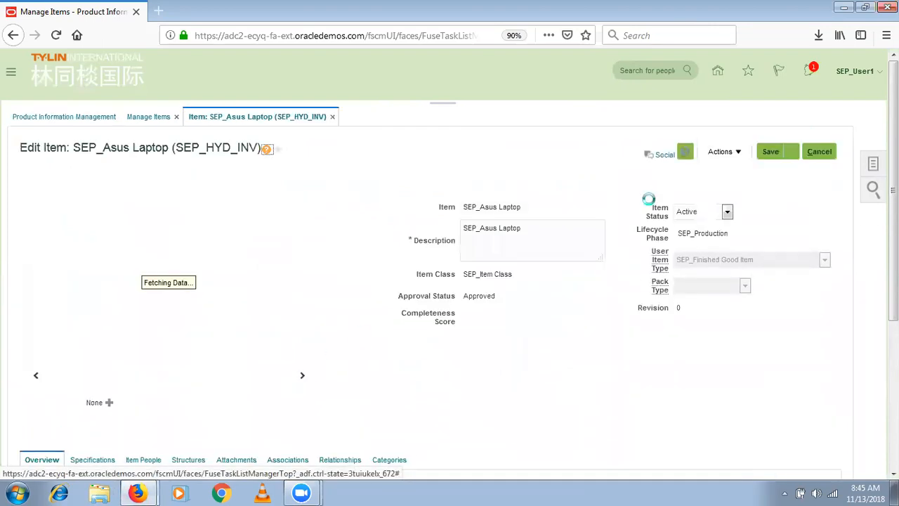
# - Open the SEP_Asus Laptop Primary structure from the item's Structures tab
pyautogui.scroll(-5, 203, 341)
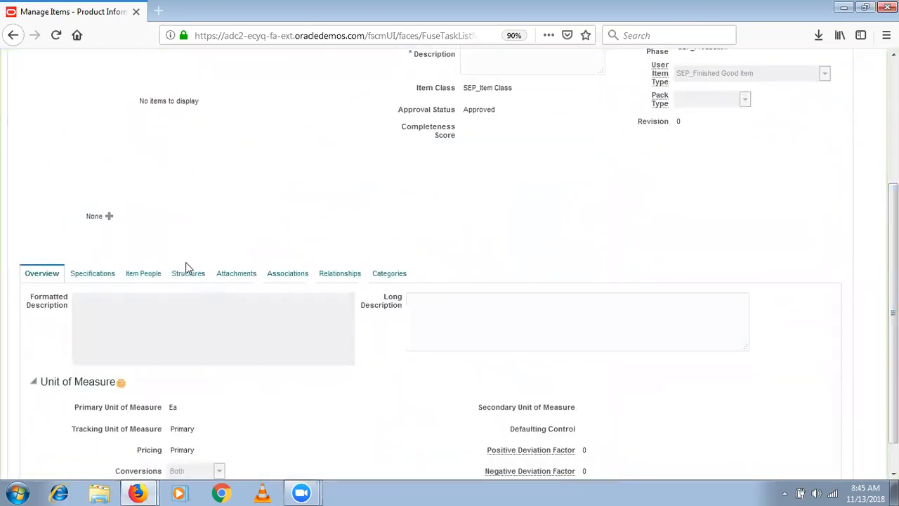
pyautogui.click(188, 273)
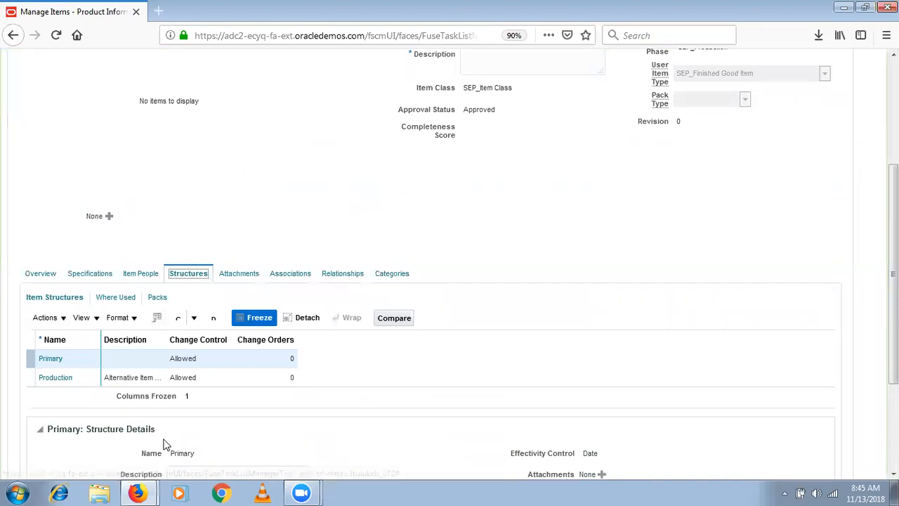
pyautogui.click(61, 361)
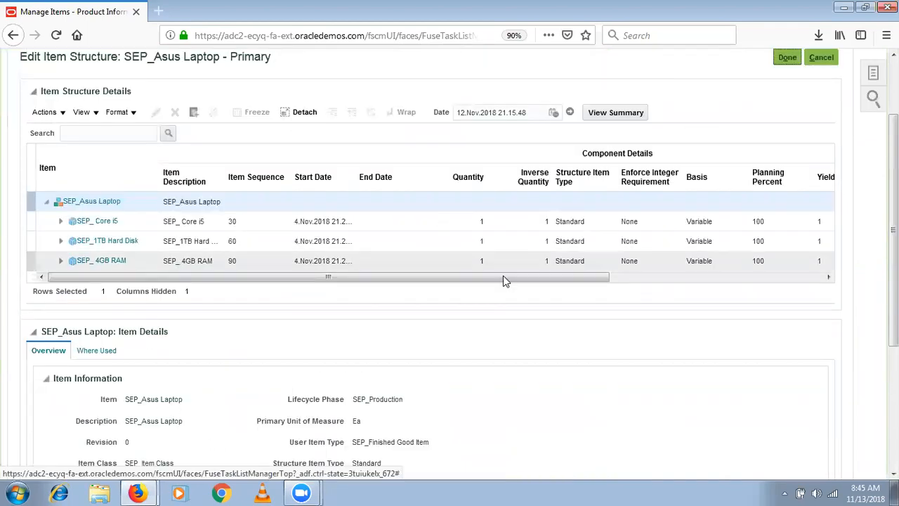
pyautogui.click(792, 60)
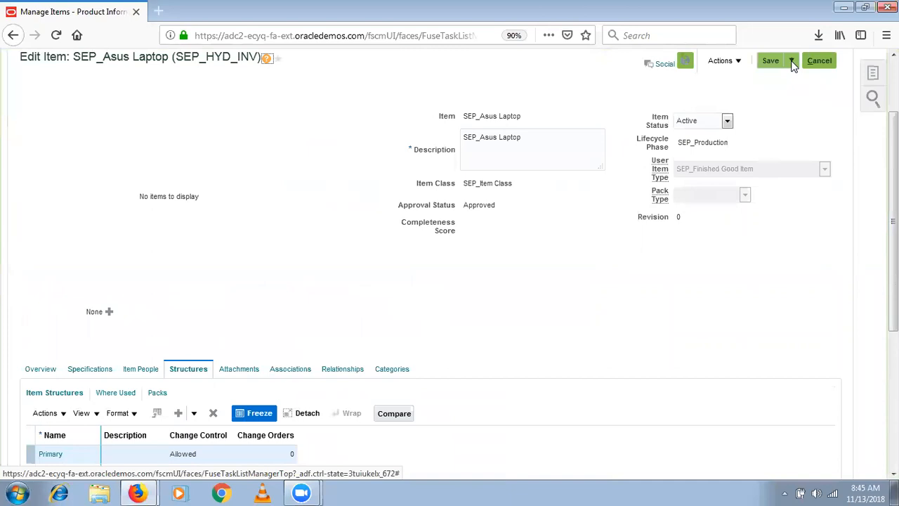
pyautogui.scroll(-3, 460, 226)
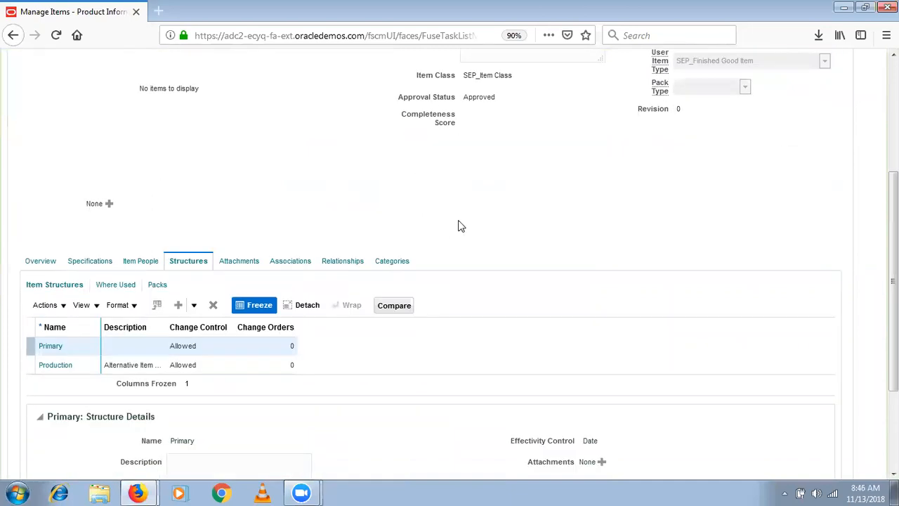
pyautogui.click(51, 349)
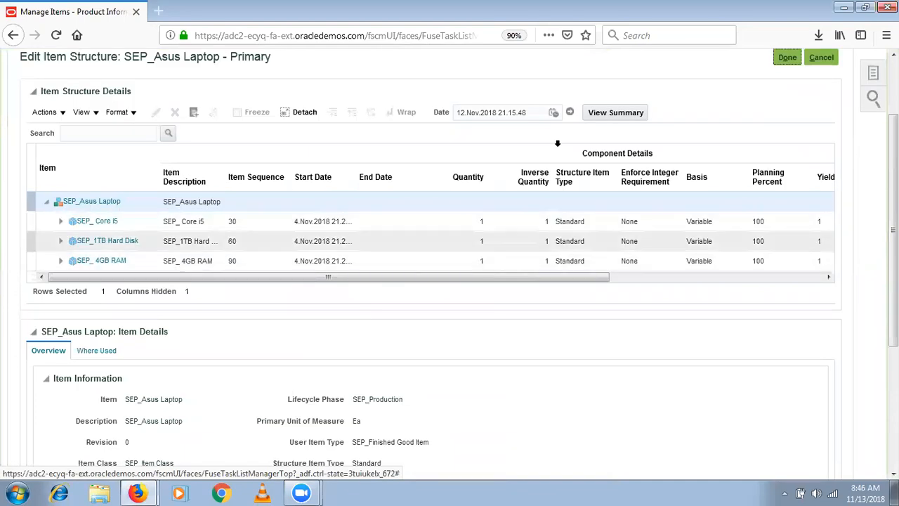
# - Select the SEP_ Core i5 component row and bring up its Edit Components form
pyautogui.click(656, 165)
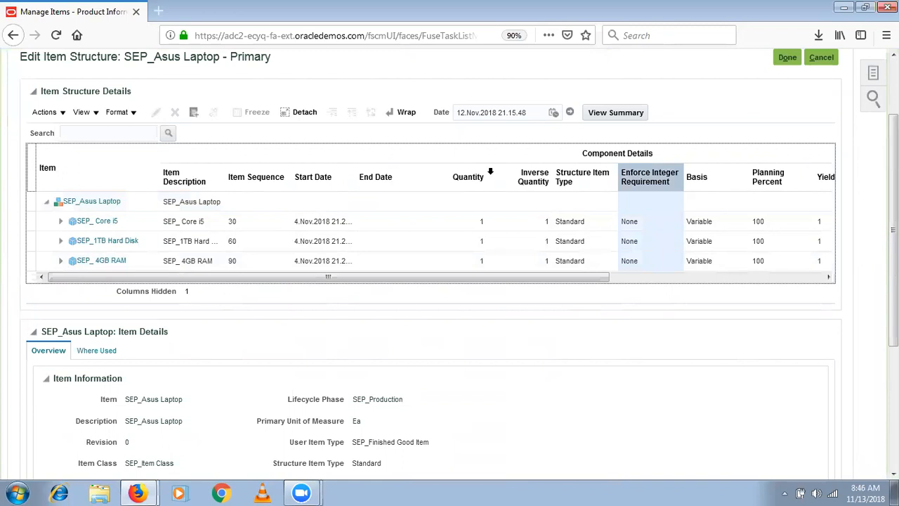
pyautogui.click(139, 220)
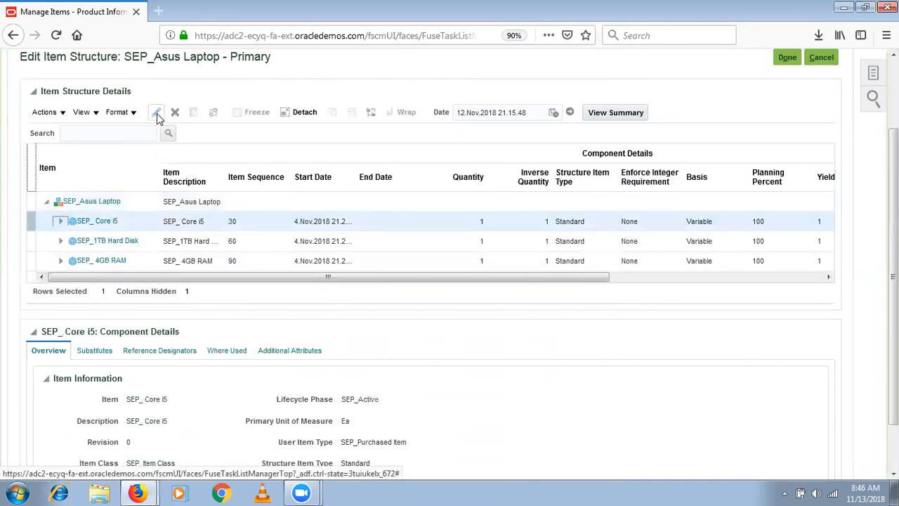
pyautogui.click(157, 113)
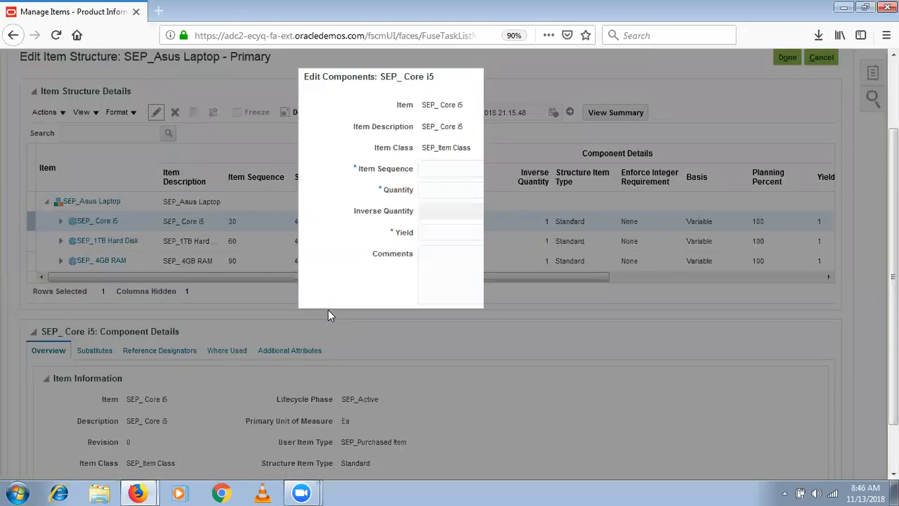
pyautogui.click(453, 402)
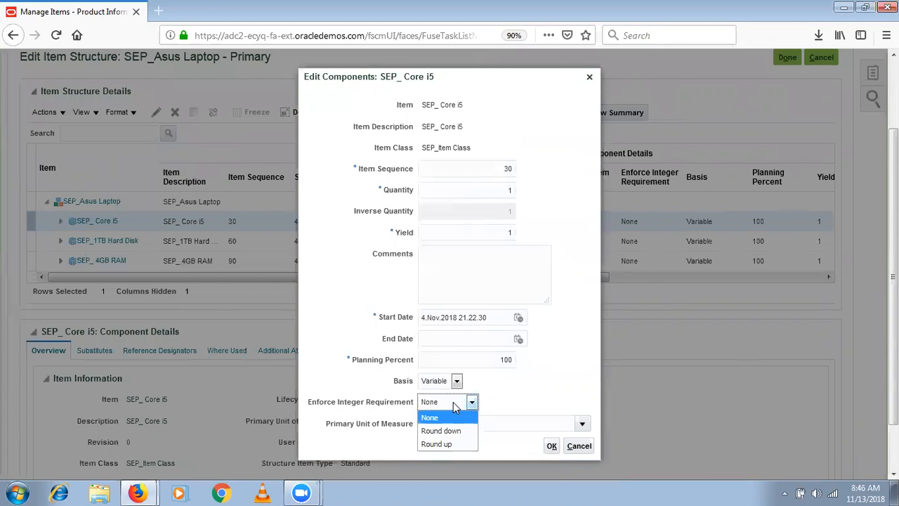
pyautogui.click(485, 361)
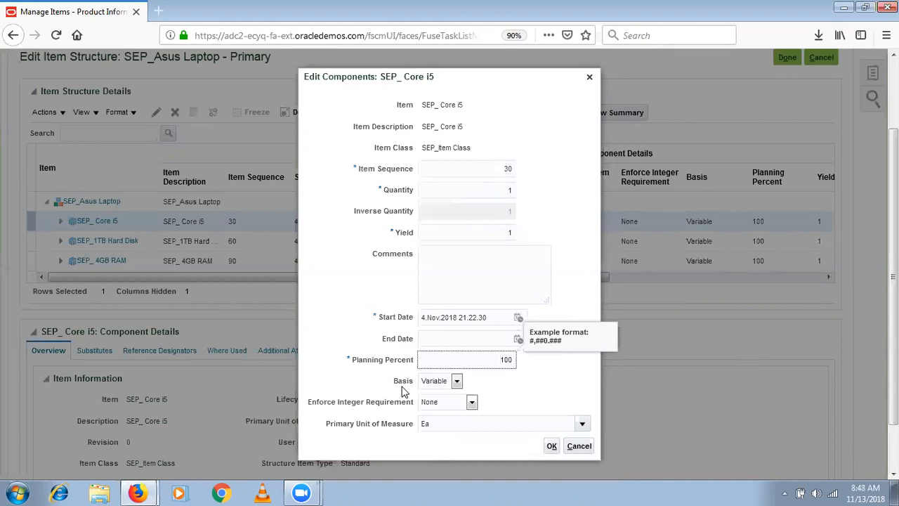
# - Place the cursor in the component's Yield field, then open a blank new browser tab
pyautogui.click(504, 233)
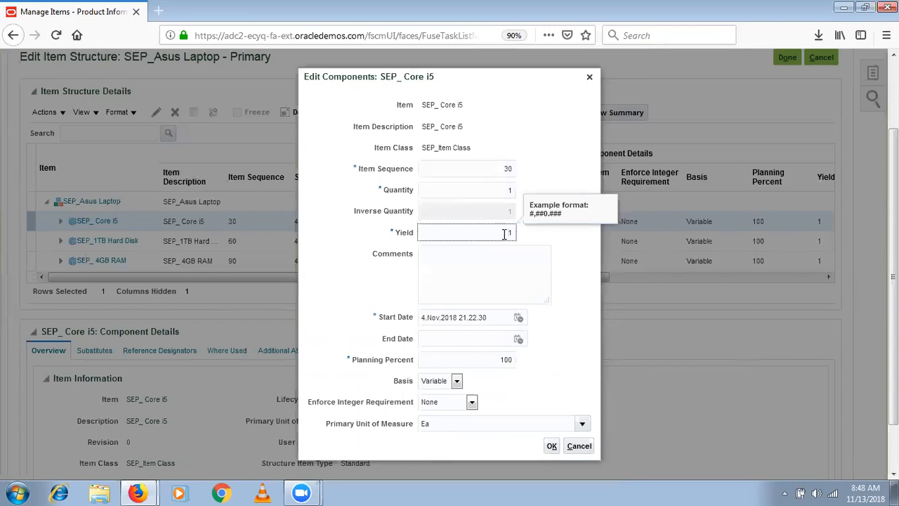
pyautogui.click(159, 11)
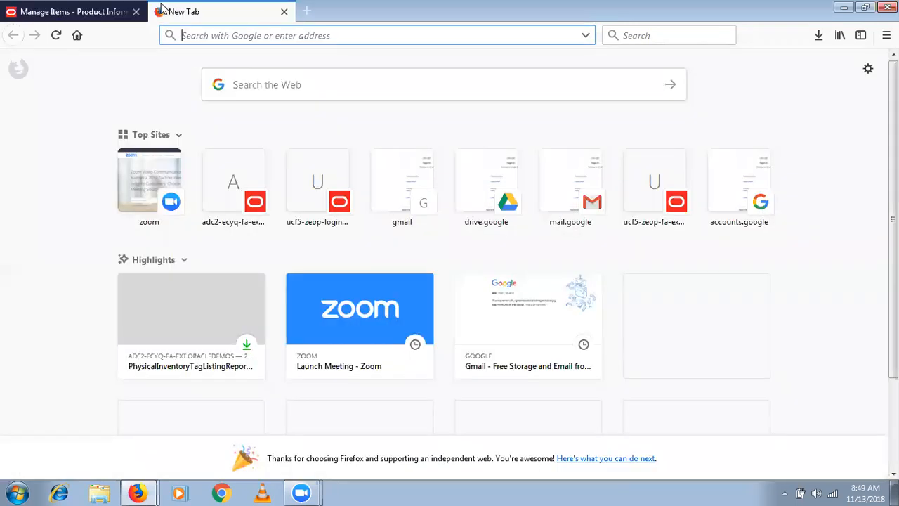
# - Search Google for 'cheese make line' and scroll through the image results
pyautogui.write('che')
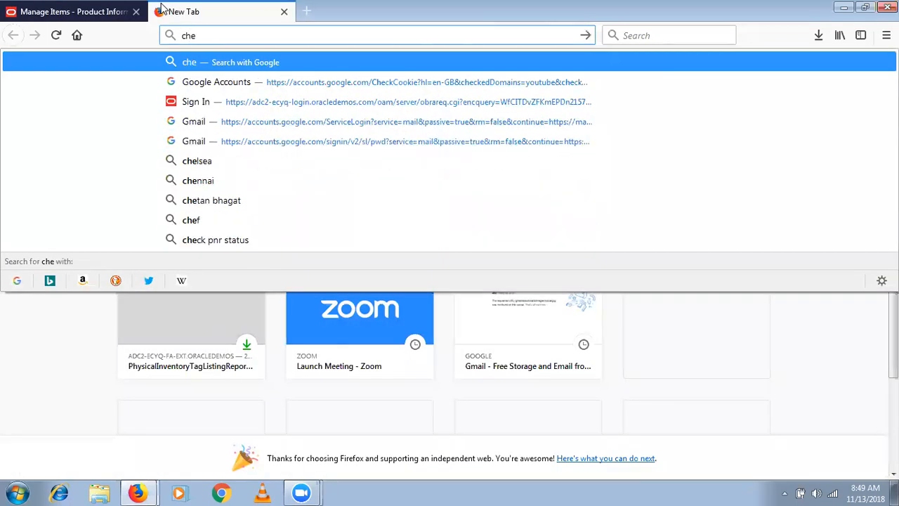
pyautogui.write('ese make li')
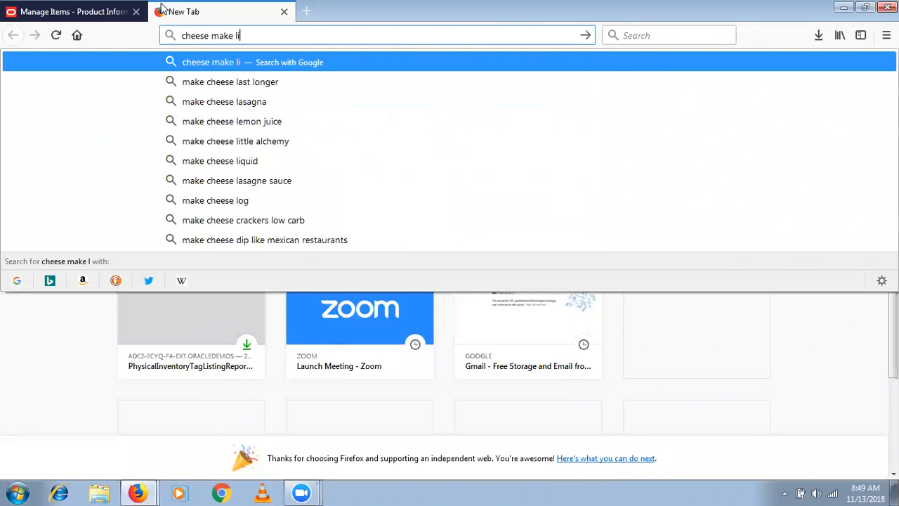
pyautogui.write('ne')
pyautogui.press('Return')
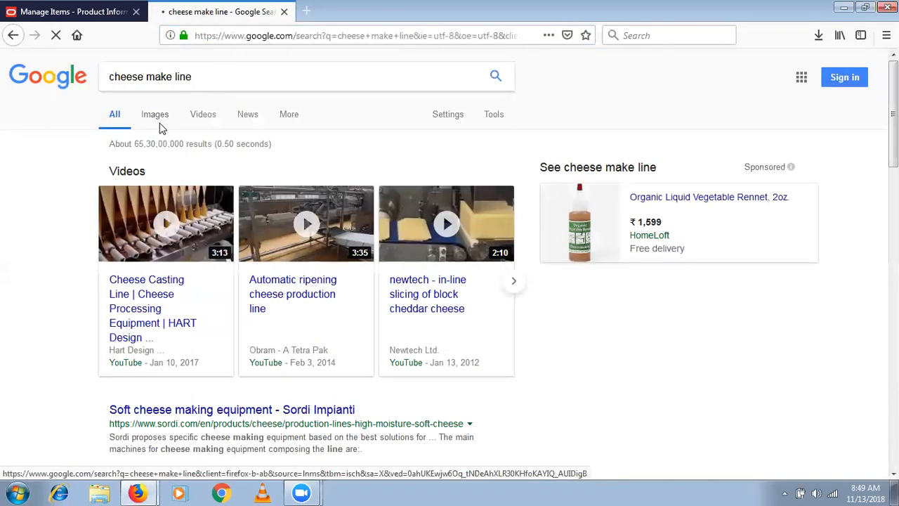
pyautogui.click(159, 121)
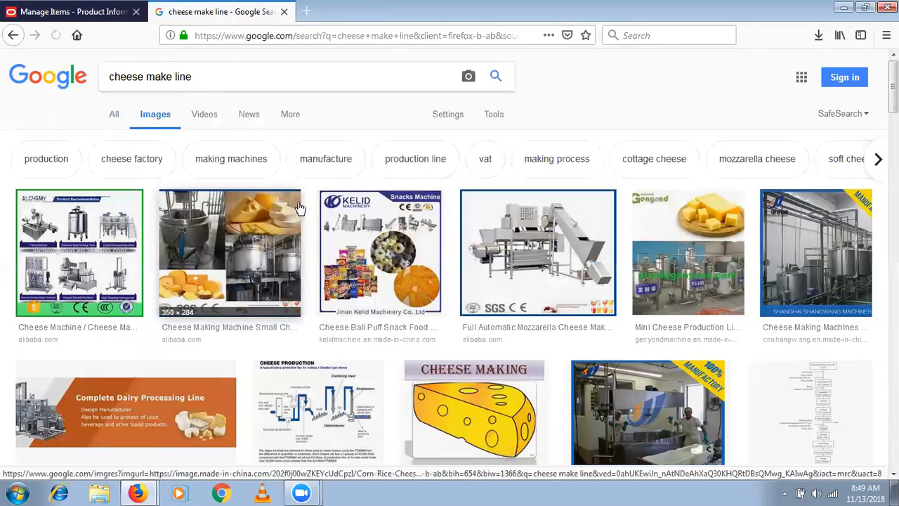
pyautogui.scroll(-6, 449, 281)
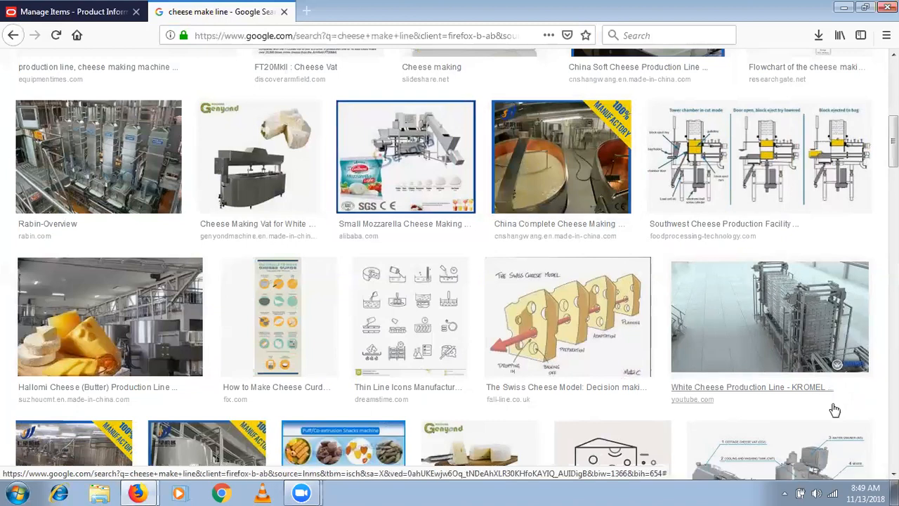
pyautogui.scroll(-5, 833, 409)
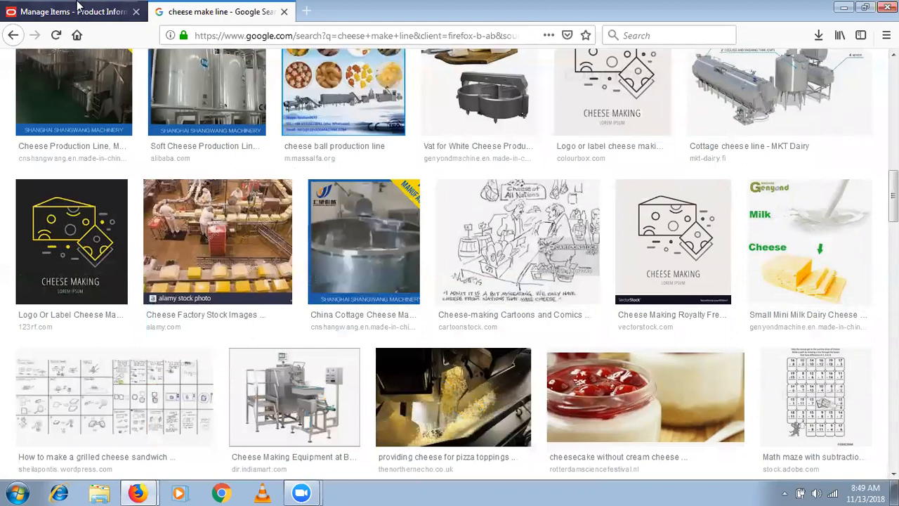
# - Close the Google tab and return to the SEP_ Core i5 form's Yield and Quantity fields
pyautogui.click(284, 13)
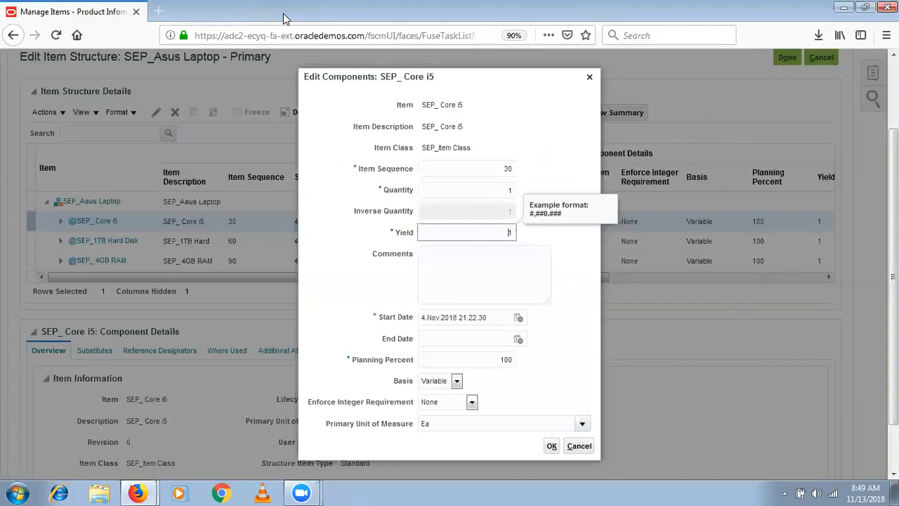
pyautogui.click(409, 240)
pyautogui.click(502, 233)
pyautogui.click(498, 189)
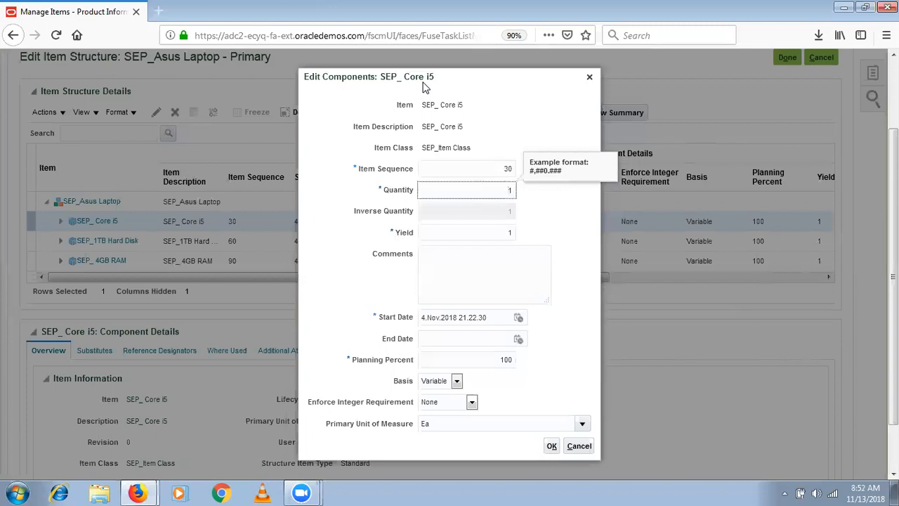
# - Cancel the component edits, then select the SEP_ Core i5 row to show its details
pyautogui.click(579, 445)
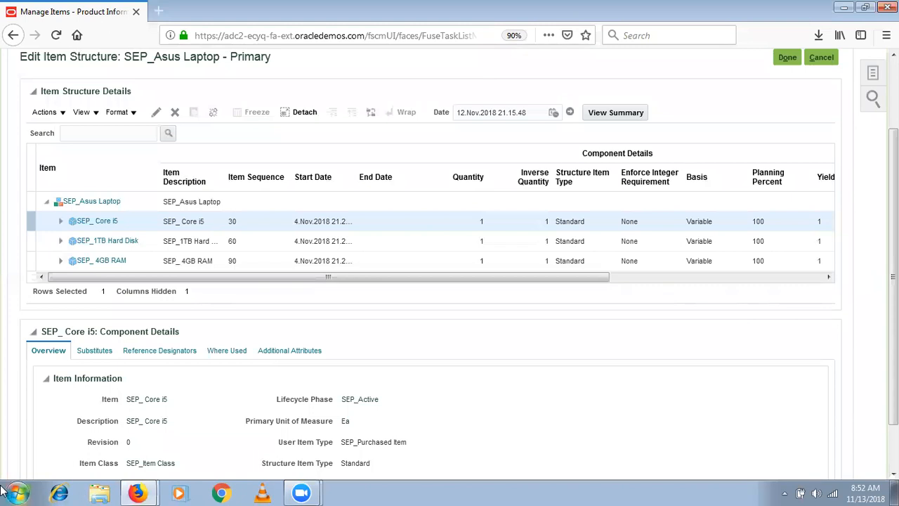
pyautogui.click(4, 491)
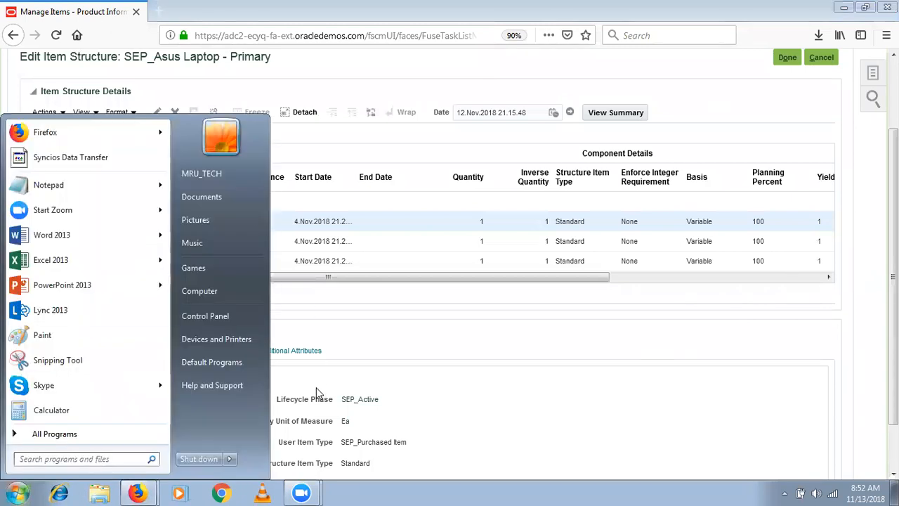
pyautogui.click(401, 349)
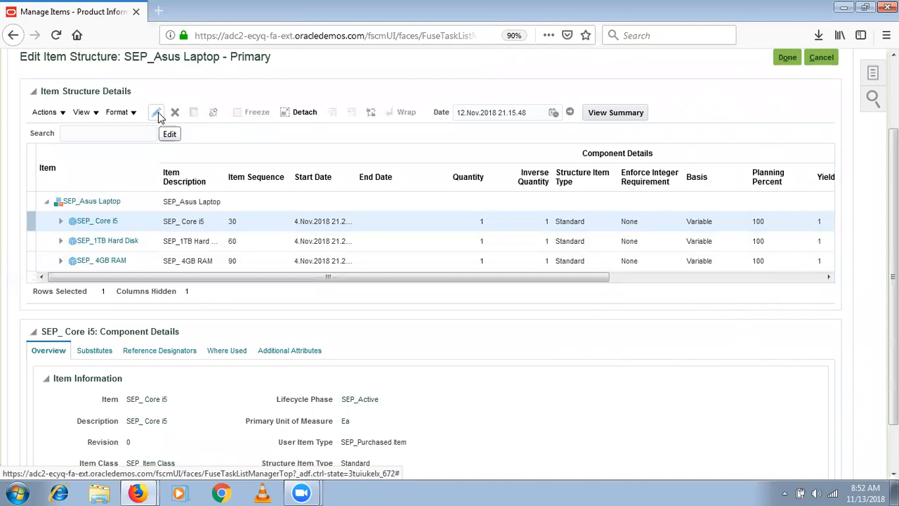
pyautogui.click(477, 177)
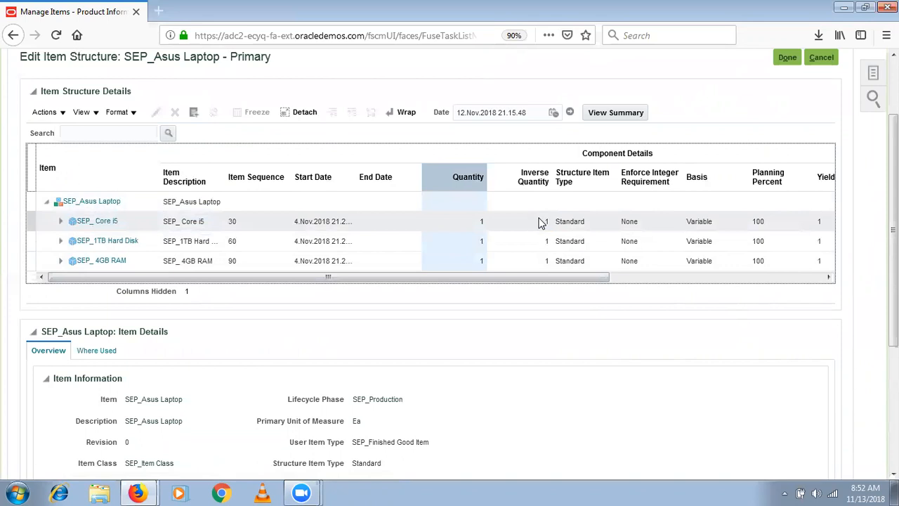
pyautogui.click(460, 221)
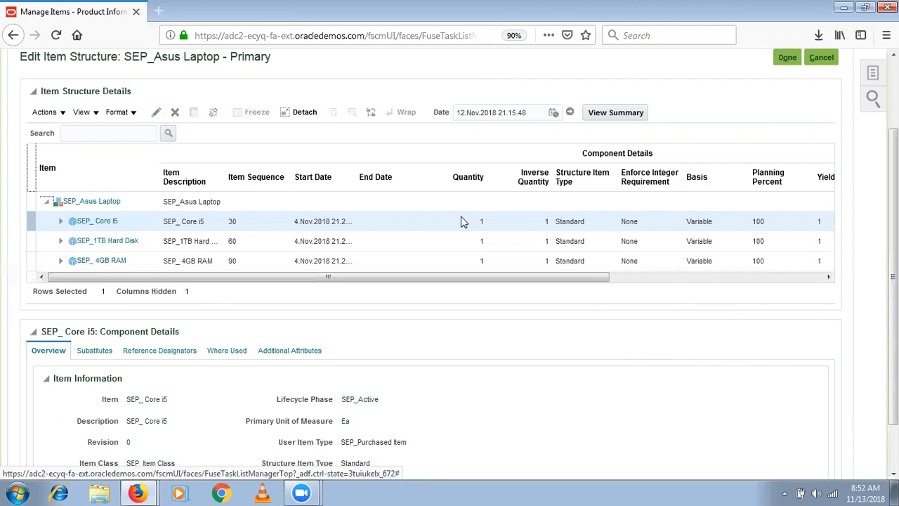
# - Select the entire Quantity column of the Primary structure's component table
pyautogui.click(473, 164)
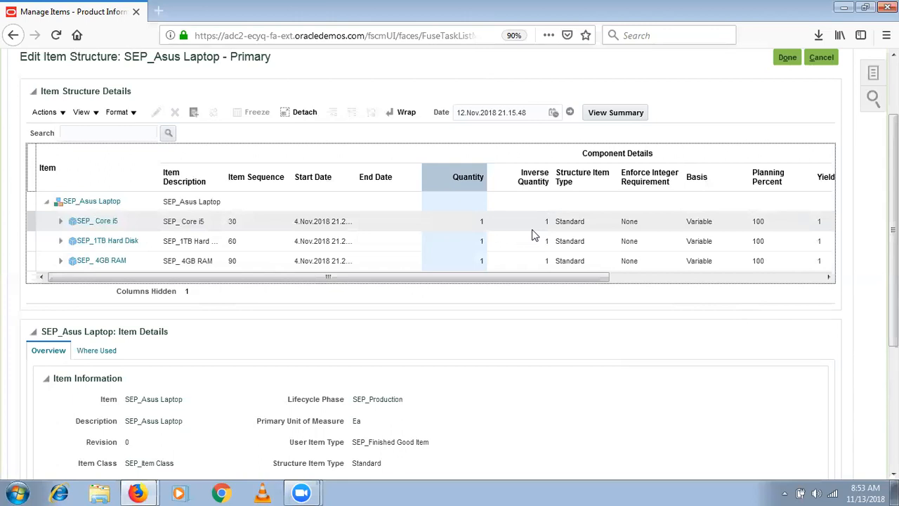
# - Select the SEP_ Core i5 row, then the Basis column, then the Core i5 row again
pyautogui.click(705, 220)
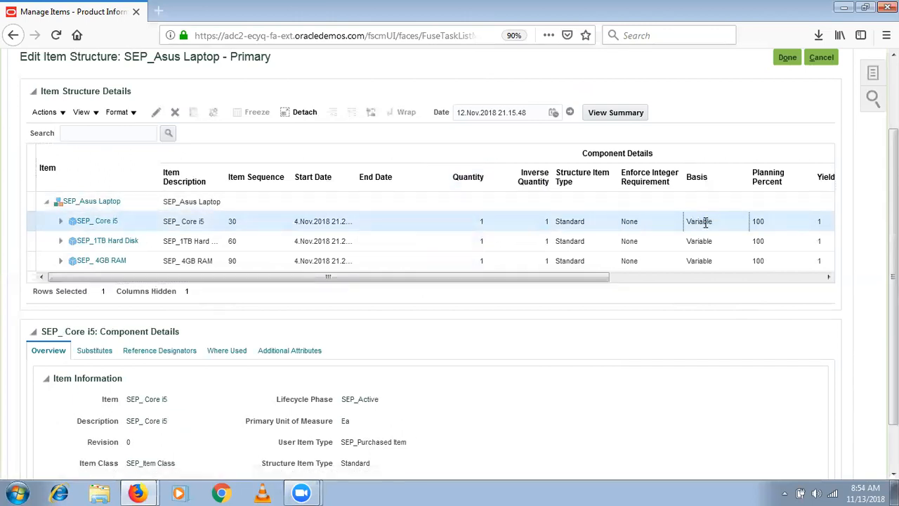
pyautogui.click(703, 170)
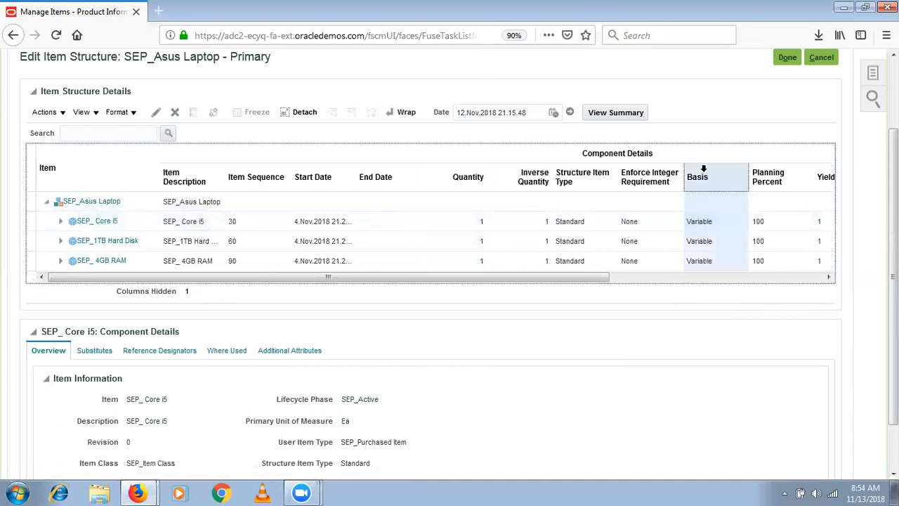
pyautogui.click(711, 221)
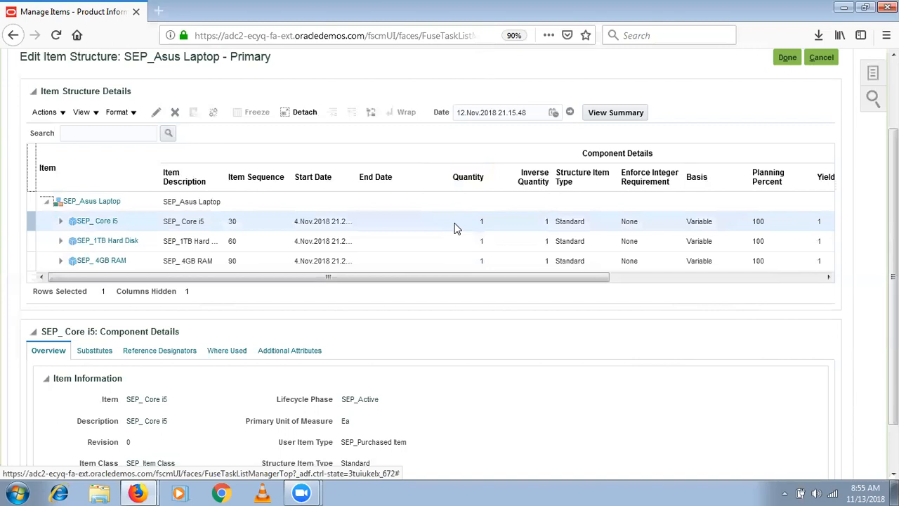
pyautogui.click(471, 231)
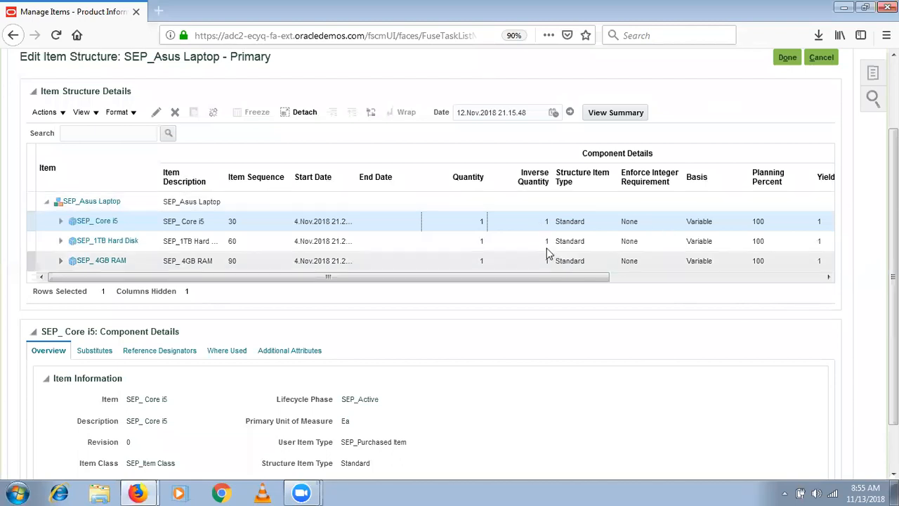
pyautogui.click(548, 223)
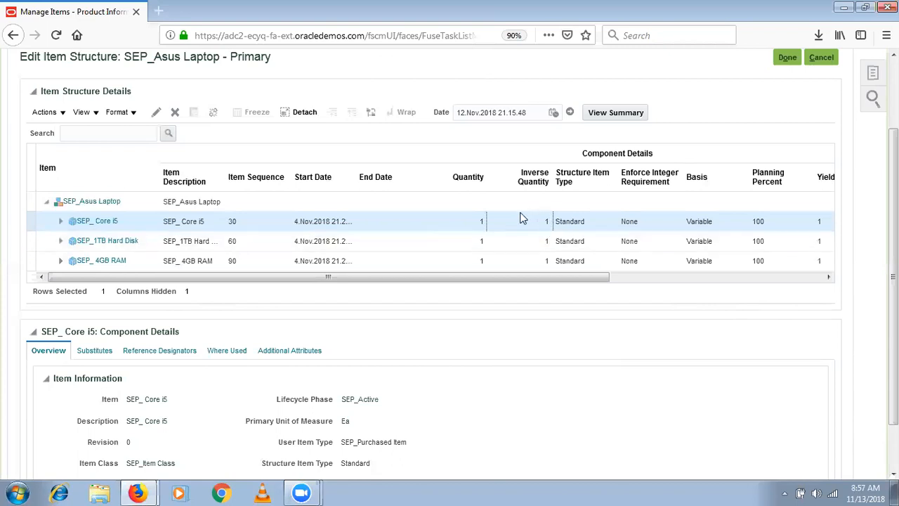
# - Select the Core i5 Quantity and Basis cells, then the entire Inverse Quantity column
pyautogui.click(472, 221)
pyautogui.click(699, 221)
pyautogui.click(477, 224)
pyautogui.click(541, 168)
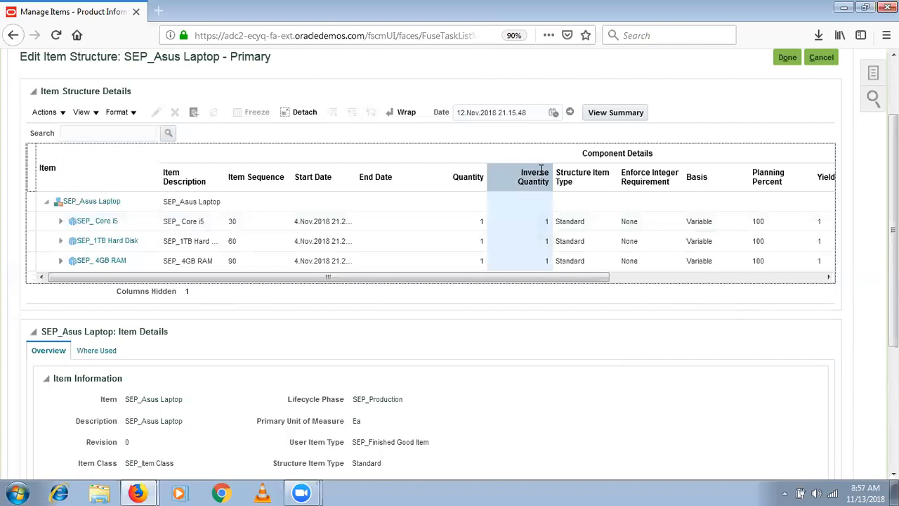
pyautogui.click(481, 219)
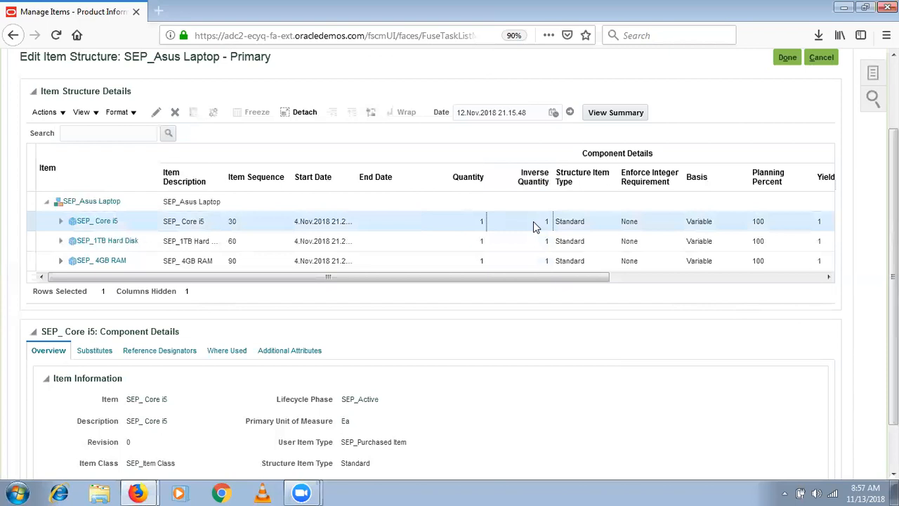
pyautogui.click(474, 226)
pyautogui.click(539, 175)
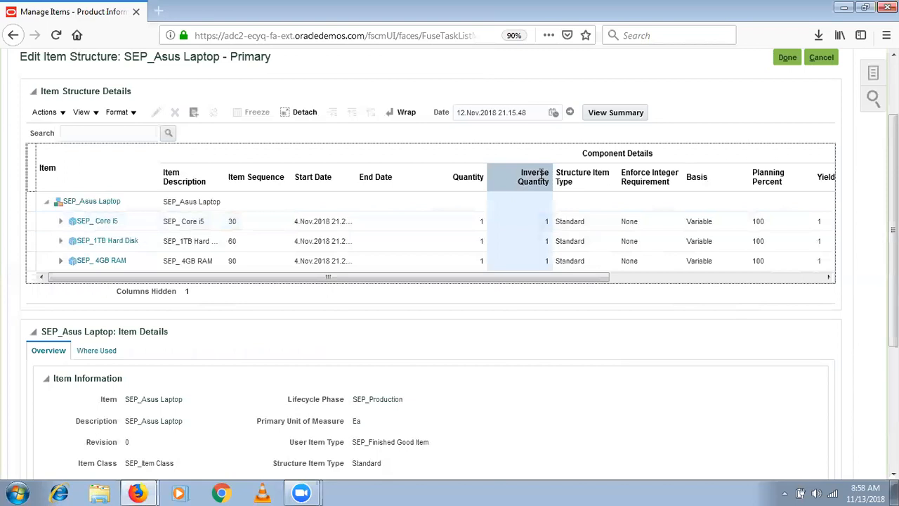
pyautogui.click(699, 176)
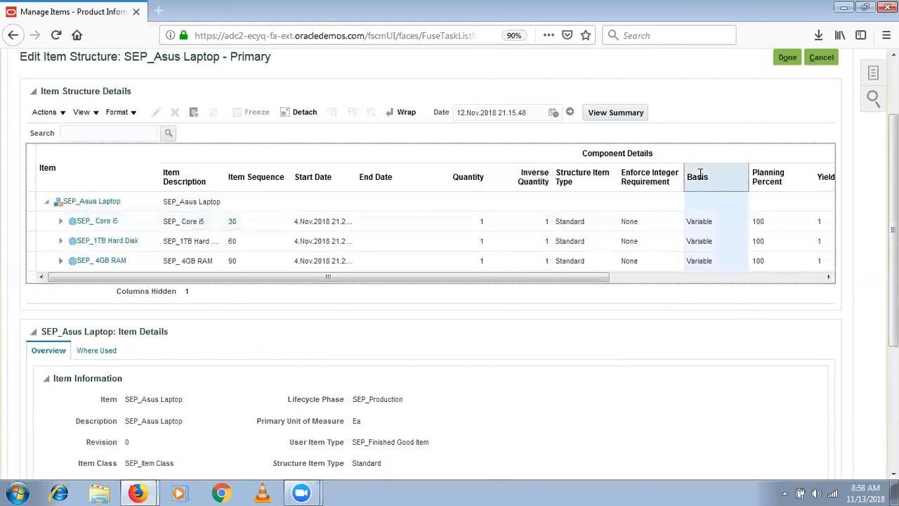
pyautogui.click(463, 172)
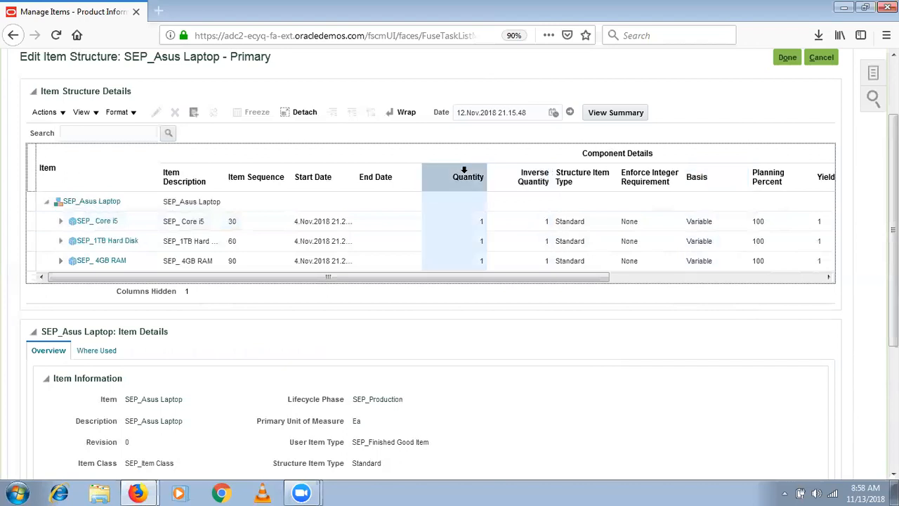
pyautogui.click(697, 174)
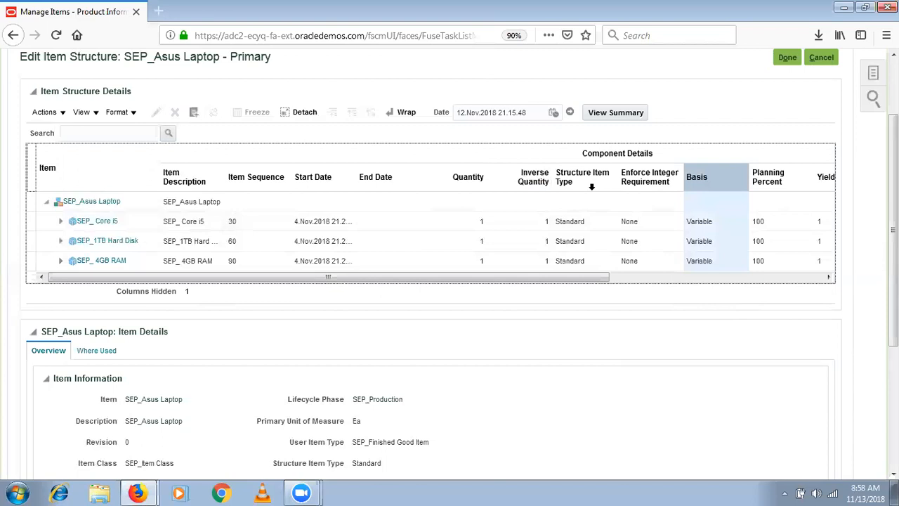
pyautogui.click(481, 177)
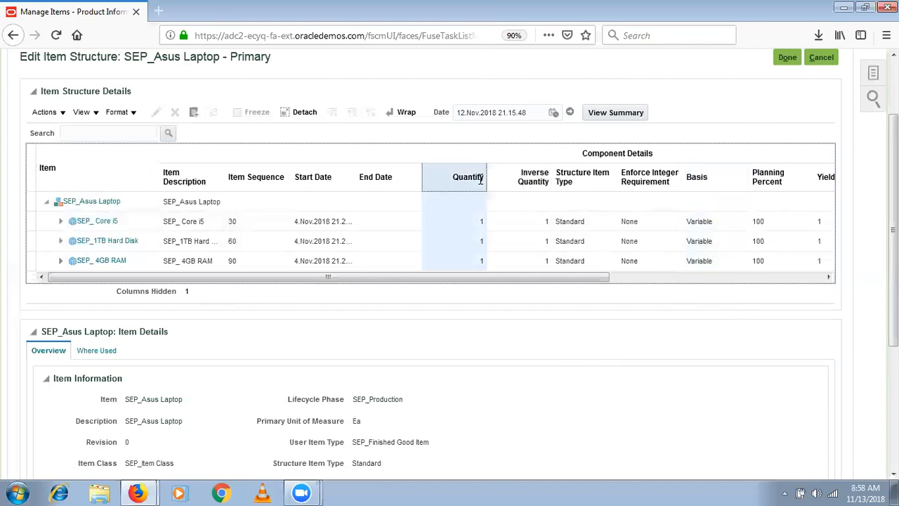
pyautogui.click(530, 183)
pyautogui.click(476, 220)
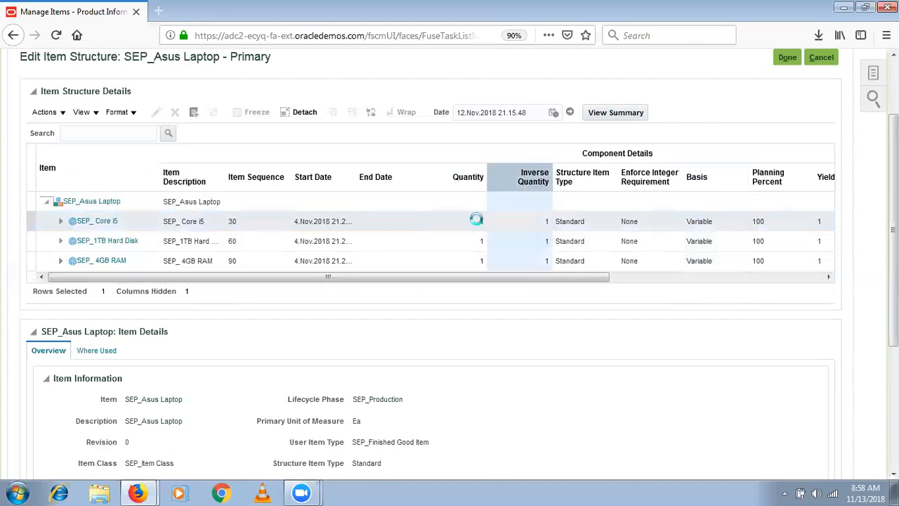
pyautogui.click(542, 221)
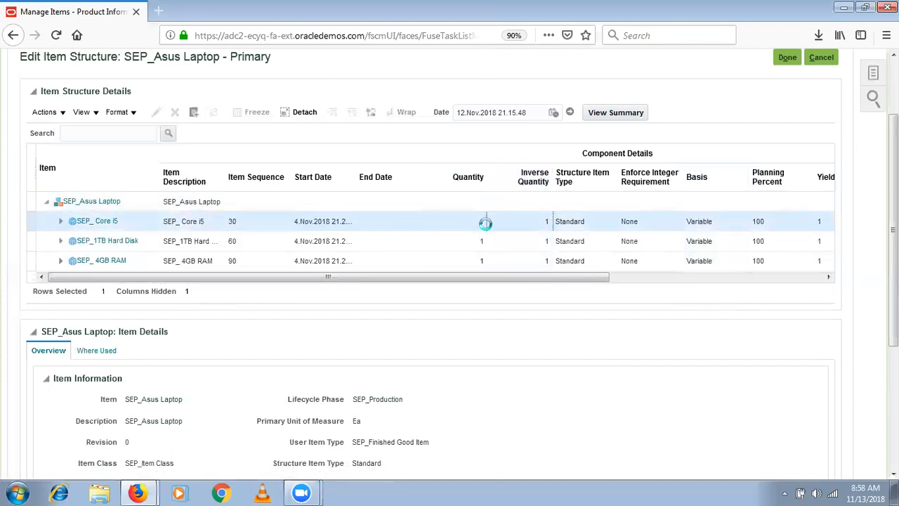
pyautogui.click(548, 222)
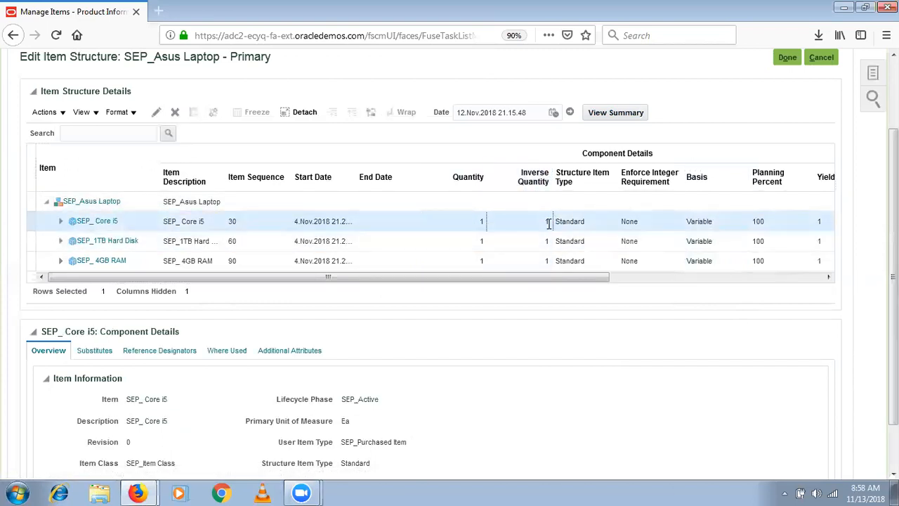
pyautogui.click(477, 223)
pyautogui.click(698, 164)
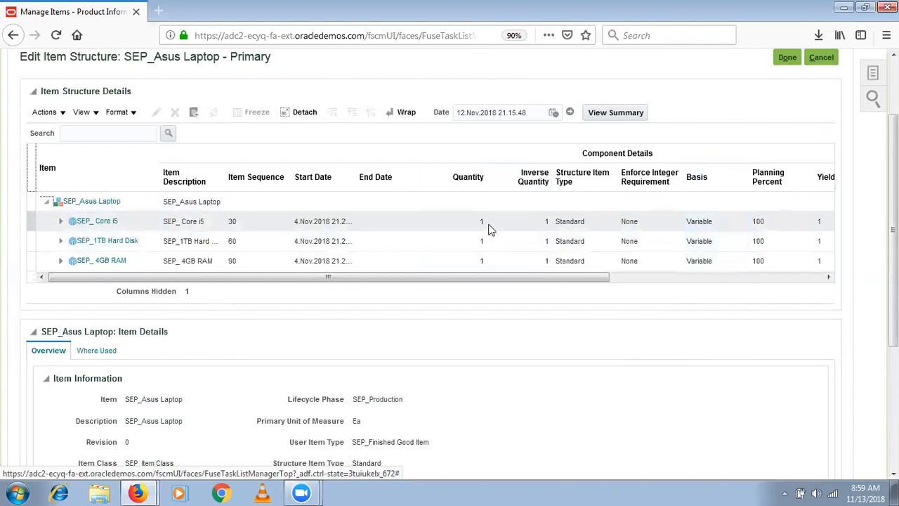
pyautogui.click(708, 231)
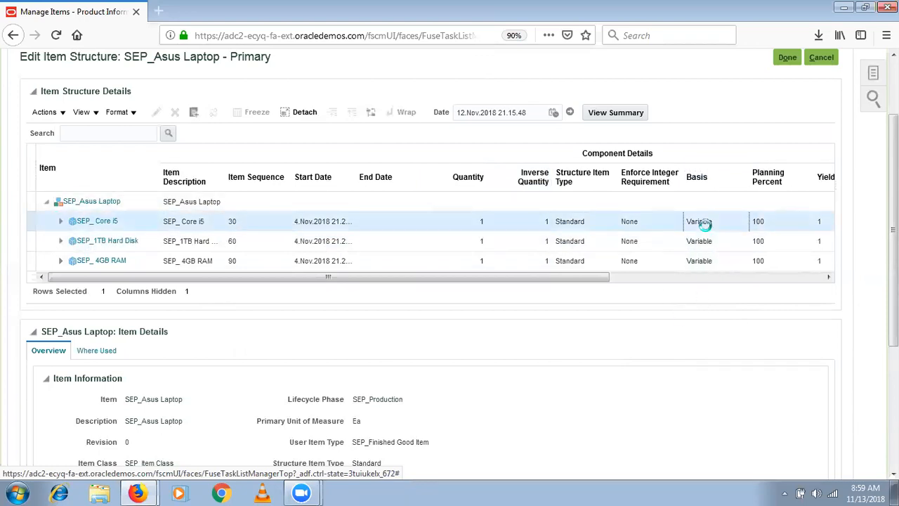
pyautogui.click(472, 164)
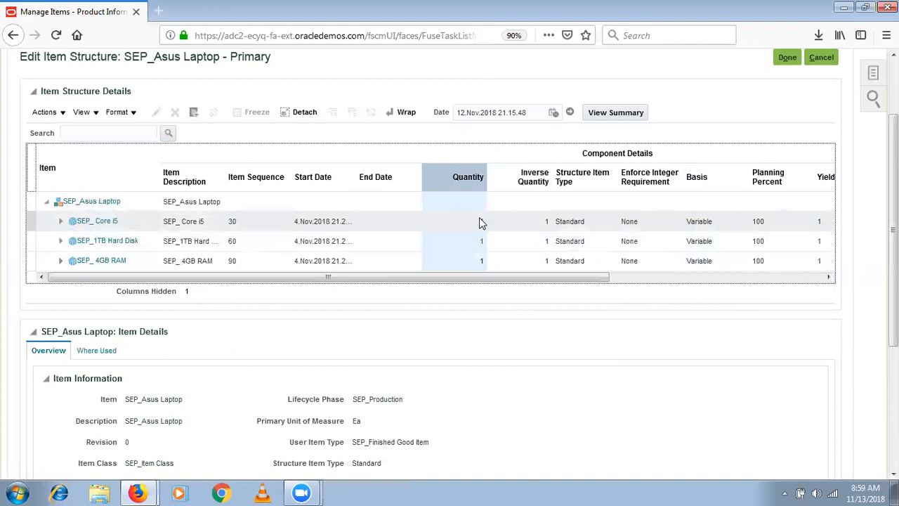
pyautogui.click(478, 169)
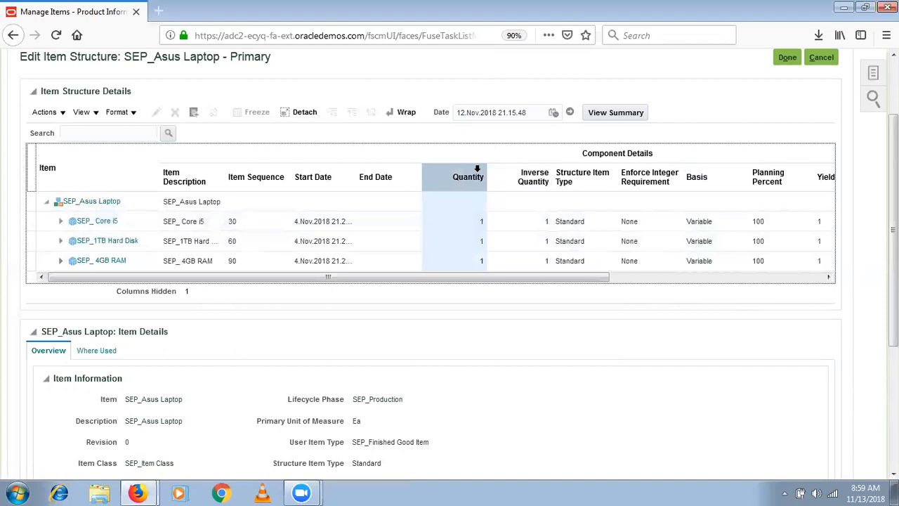
pyautogui.click(537, 179)
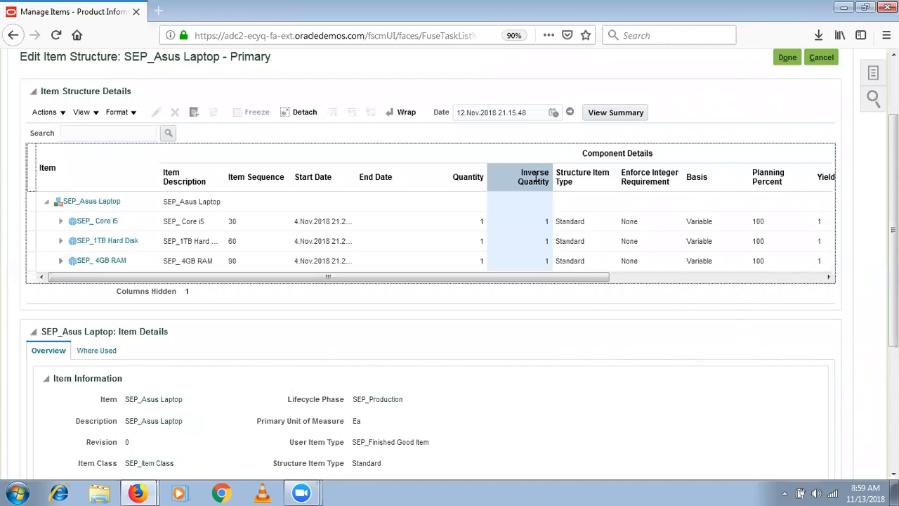
# - Launch Windows Calculator from the Start search
pyautogui.click(16, 492)
pyautogui.write('c')
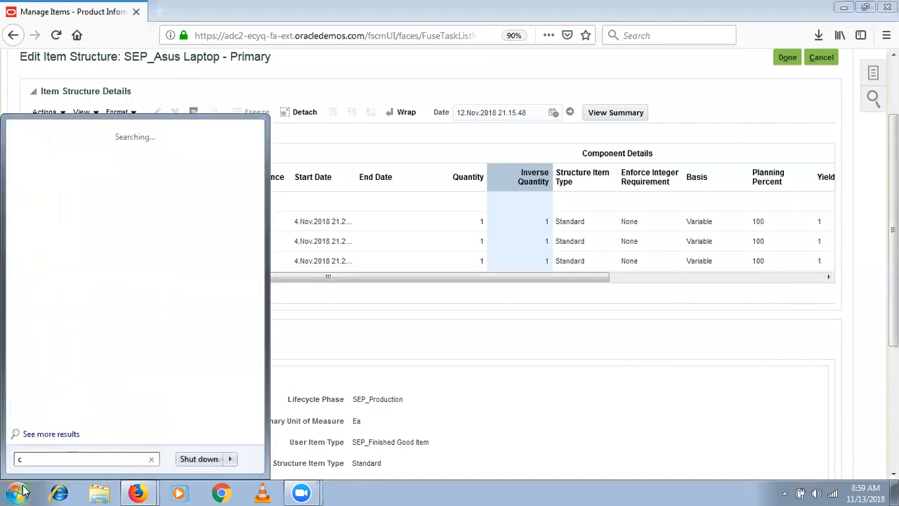
pyautogui.press('Return')
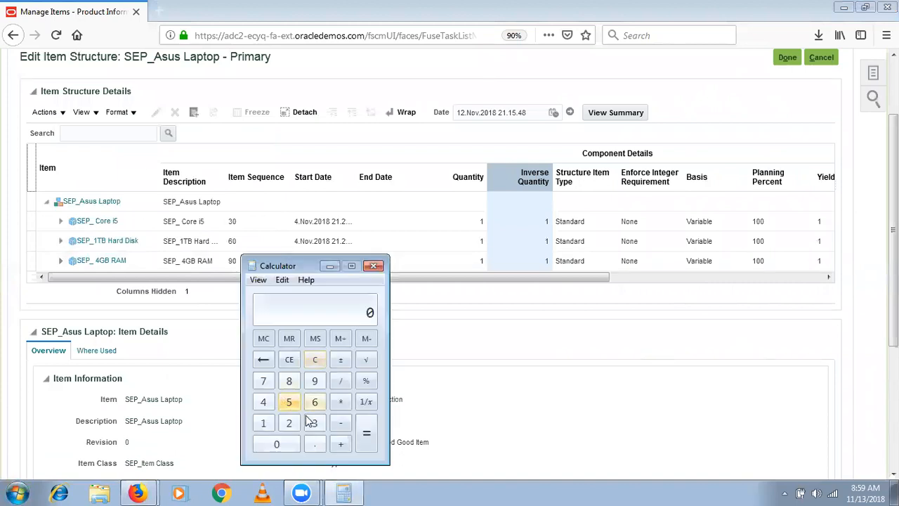
# - Enter 9.925 in Calculator and take its percentage
pyautogui.click(314, 386)
pyautogui.click(319, 447)
pyautogui.click(314, 383)
pyautogui.click(289, 422)
pyautogui.click(292, 403)
pyautogui.click(365, 380)
# - Enter 0, then 9.925 again, and take its percentage once more
pyautogui.click(279, 441)
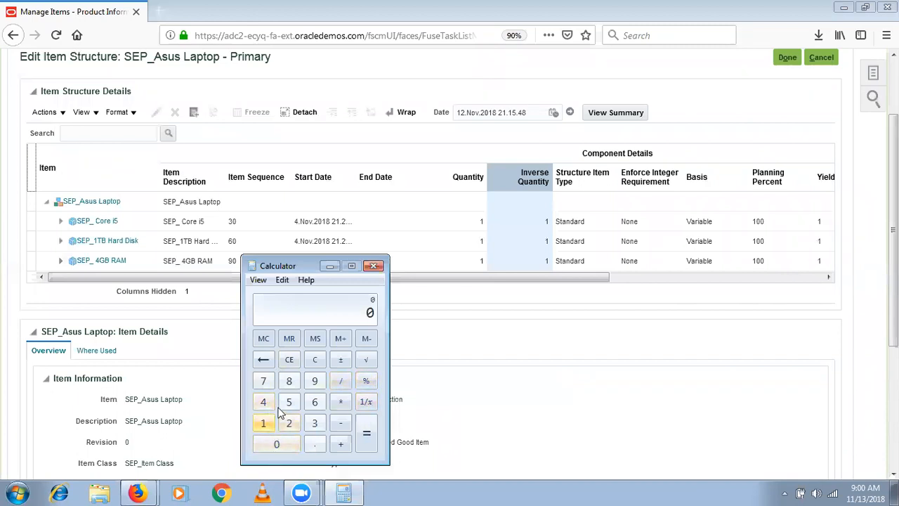
pyautogui.click(315, 382)
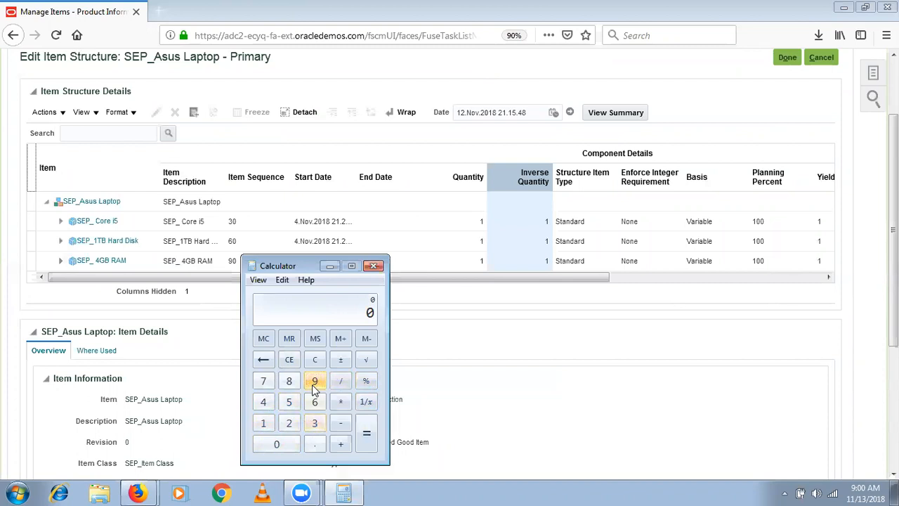
pyautogui.click(317, 445)
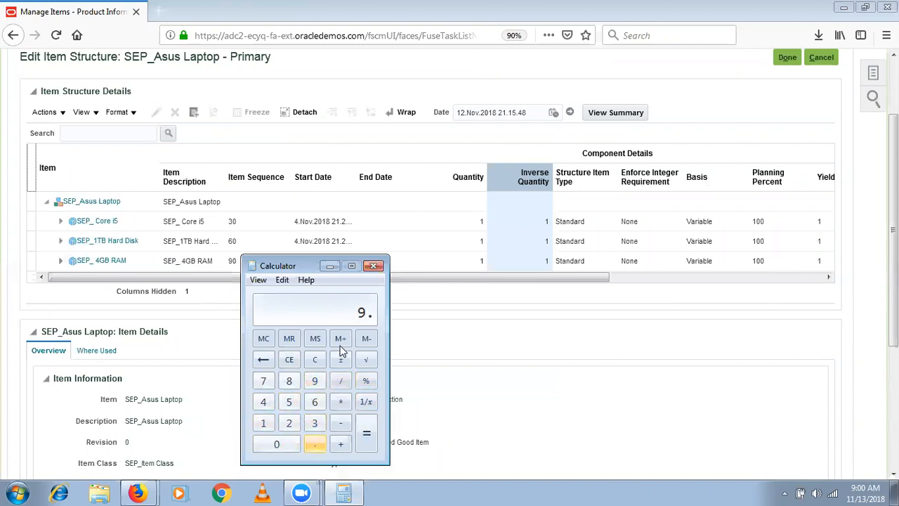
pyautogui.click(315, 381)
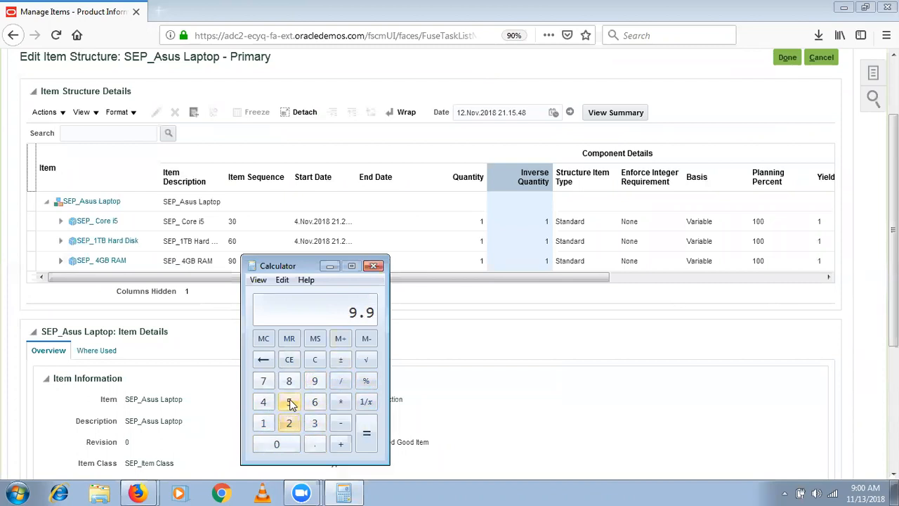
pyautogui.click(287, 423)
pyautogui.click(292, 405)
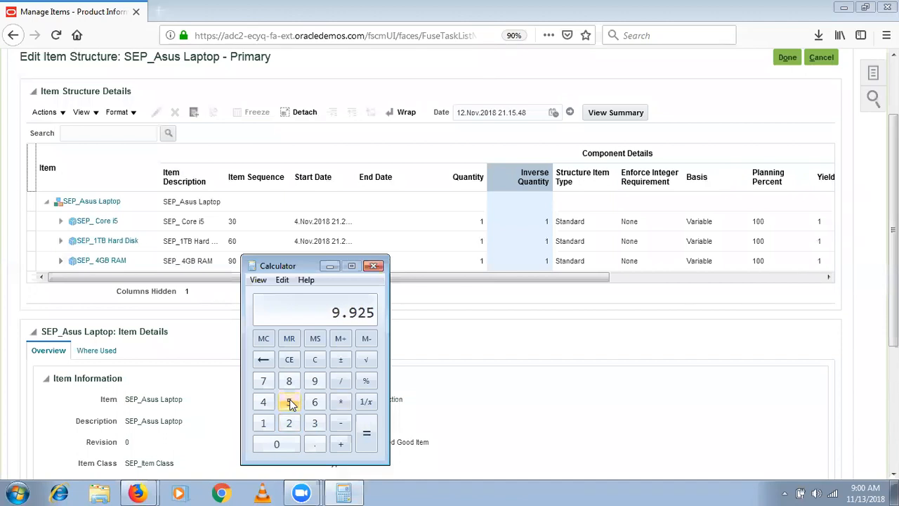
pyautogui.click(366, 381)
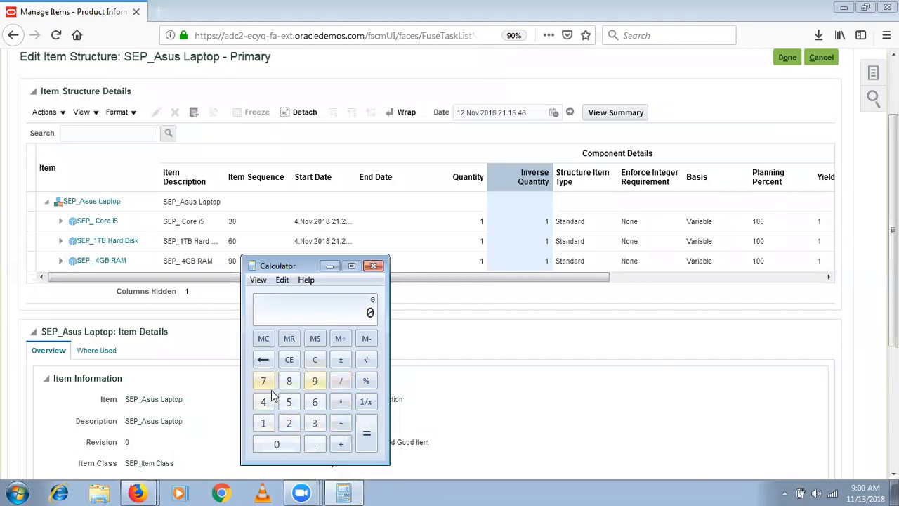
# - Divide 9.925 by 10 to get 0.9925, then compare with the structure's Basis column
pyautogui.click(314, 380)
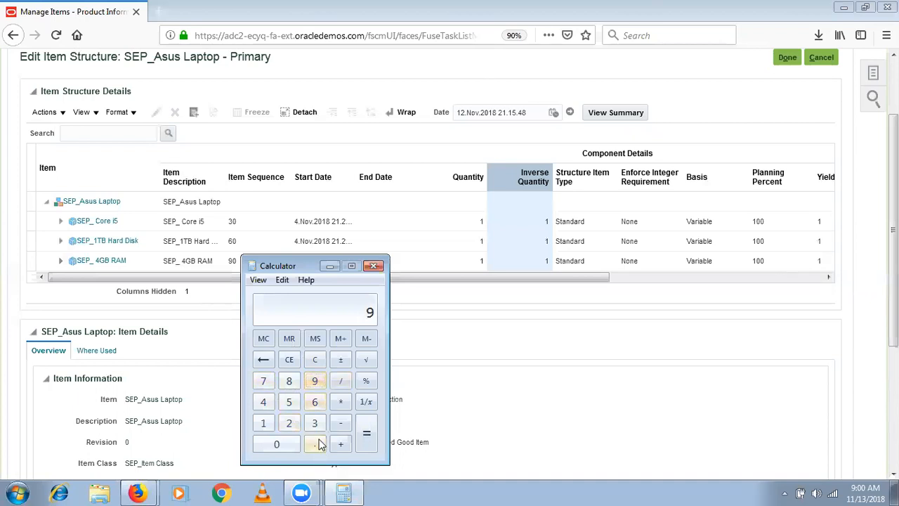
pyautogui.click(316, 441)
pyautogui.click(315, 380)
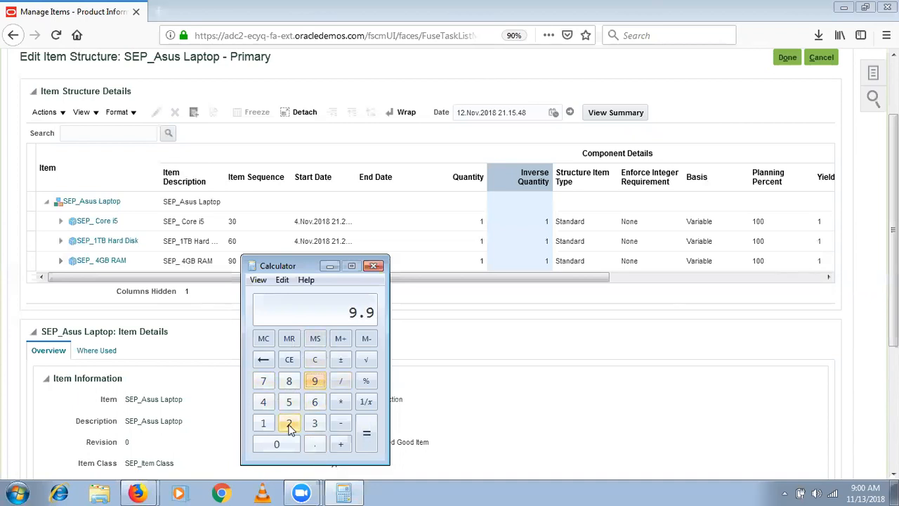
pyautogui.click(289, 422)
pyautogui.click(288, 401)
pyautogui.click(340, 380)
pyautogui.click(264, 422)
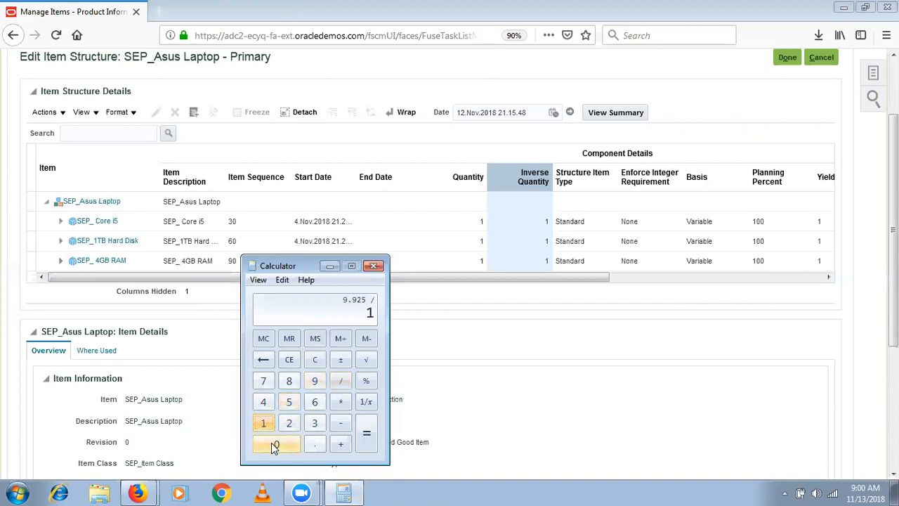
pyautogui.press('0')
pyautogui.click(363, 435)
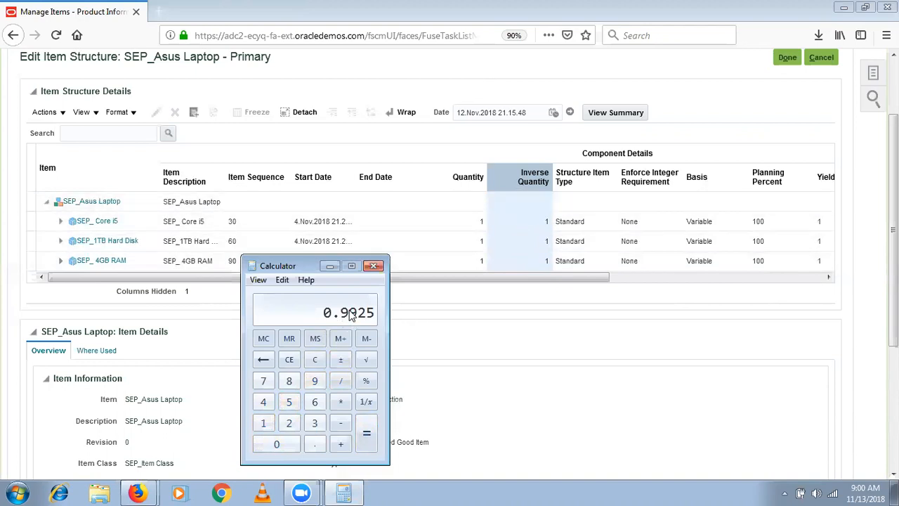
pyautogui.click(701, 176)
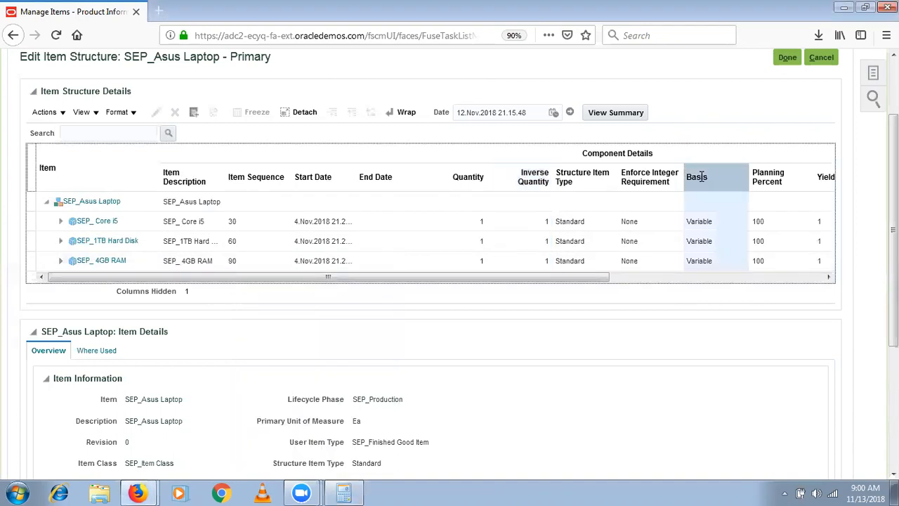
pyautogui.hotkey('alt', 'Tab')
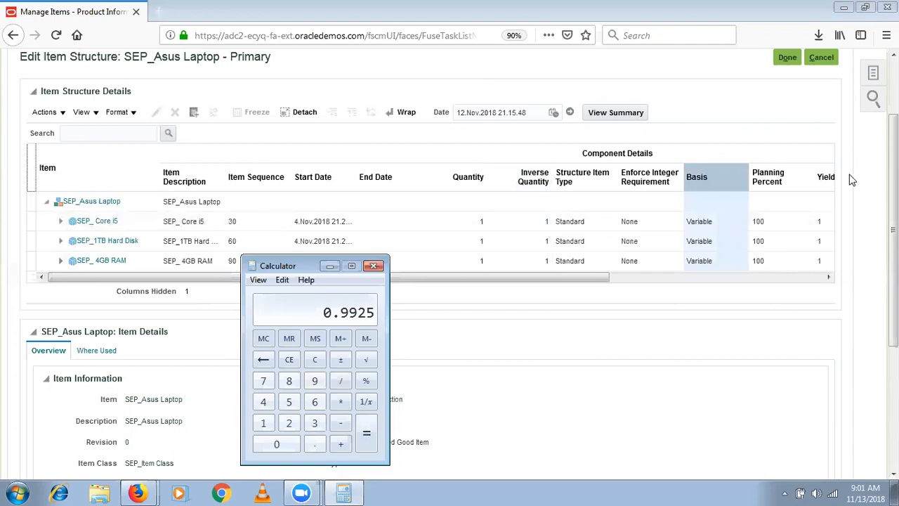
# - Highlight the Quantity, Basis and Inverse Quantity columns, then select the SEP_ Core i5 row
pyautogui.click(713, 222)
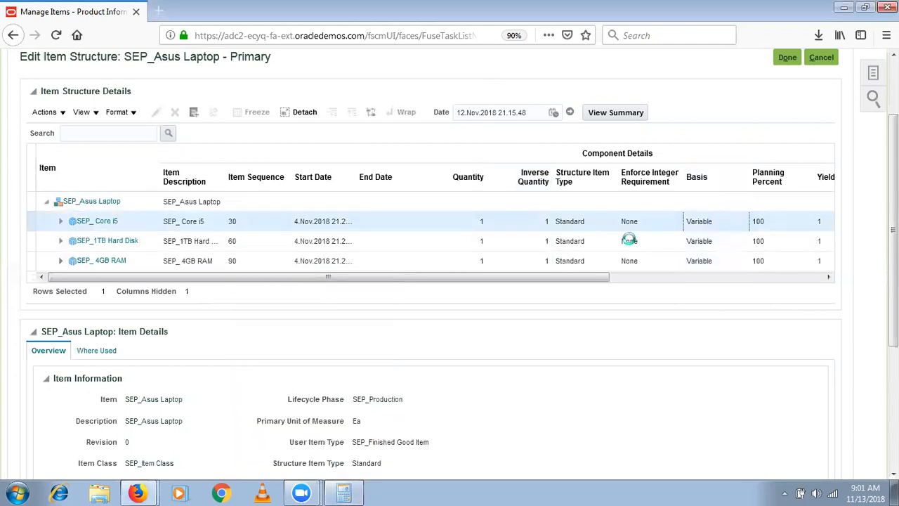
pyautogui.click(465, 172)
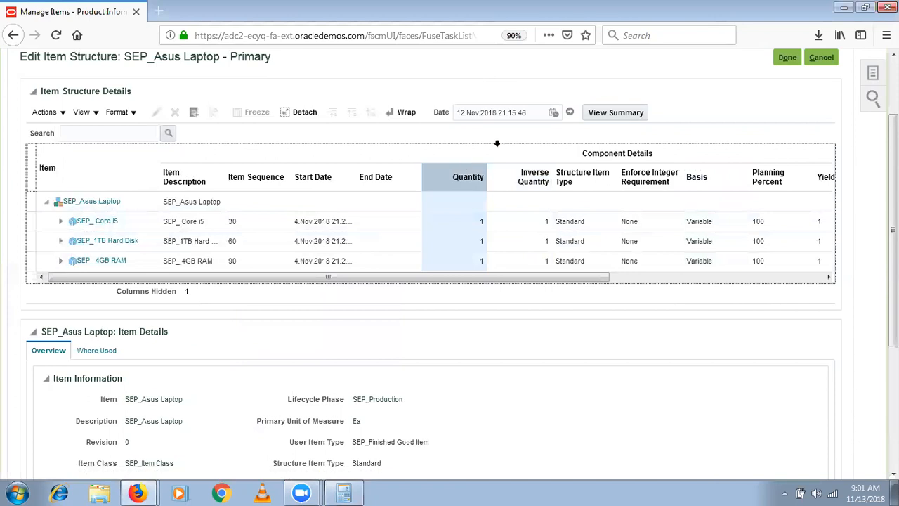
pyautogui.click(707, 176)
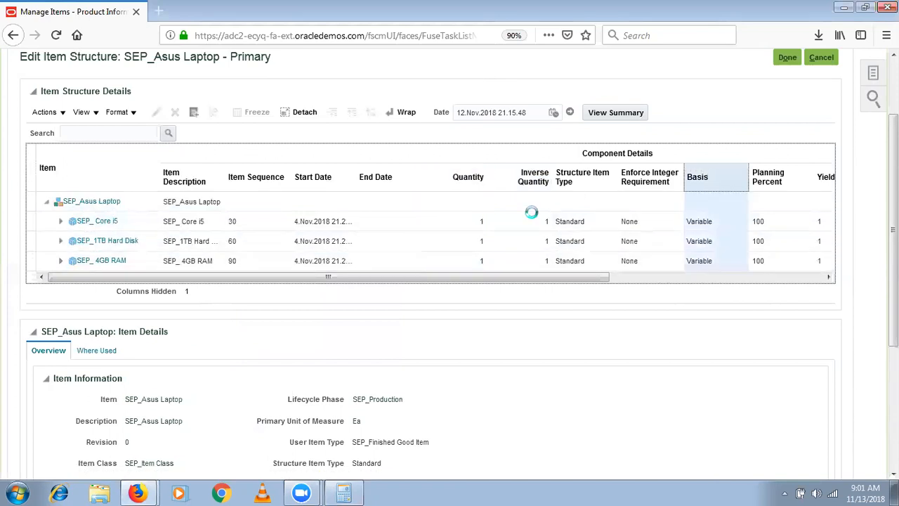
pyautogui.click(543, 164)
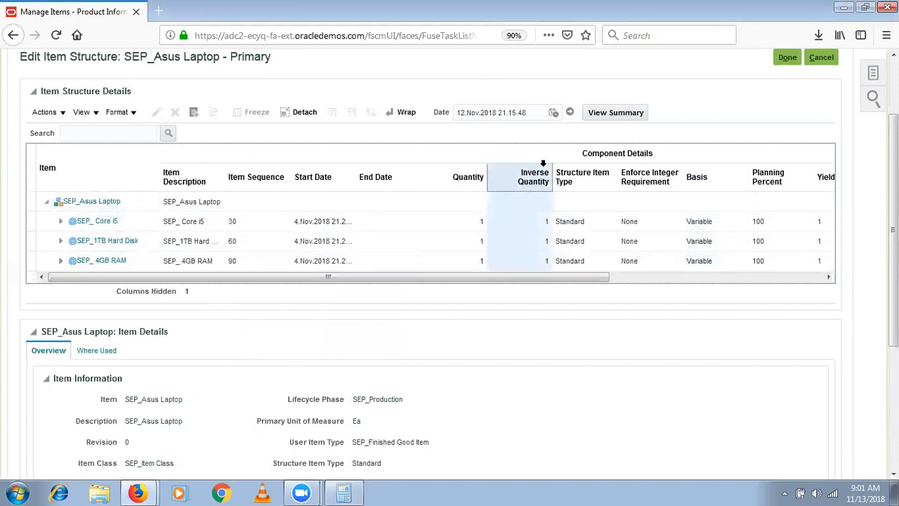
pyautogui.click(481, 173)
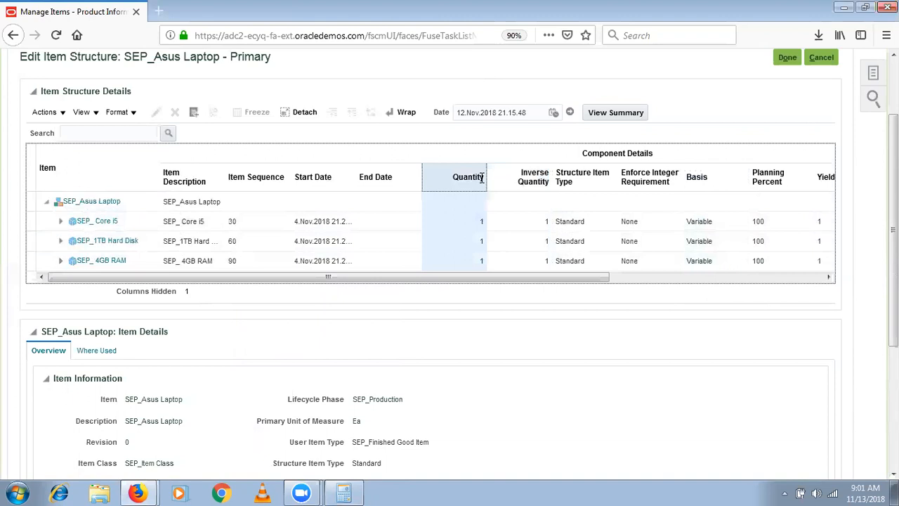
pyautogui.click(545, 226)
pyautogui.click(472, 227)
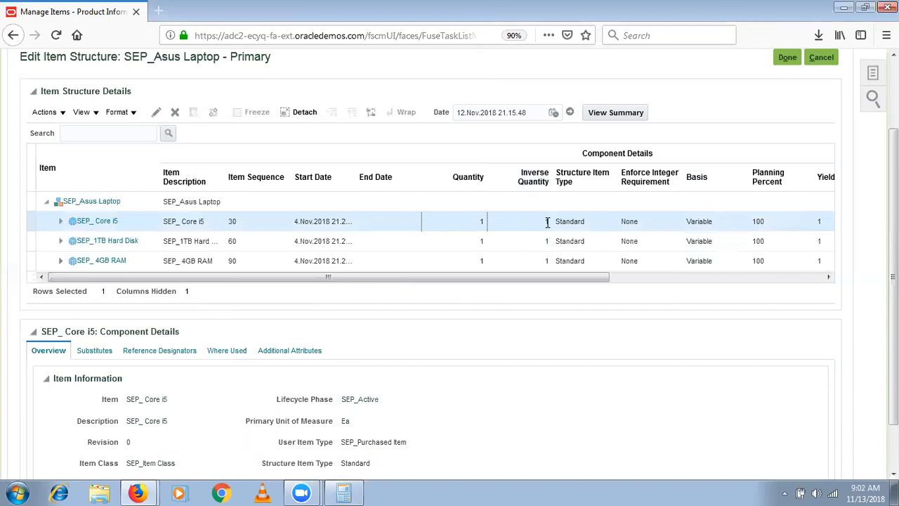
# - Highlight the Basis column, scroll the structure table right, and highlight the Yield column
pyautogui.click(707, 175)
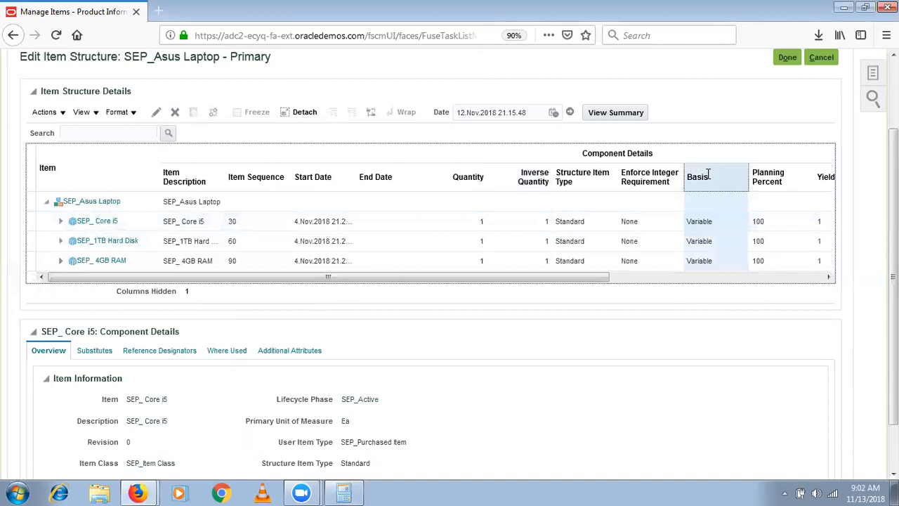
pyautogui.click(657, 278)
pyautogui.click(582, 178)
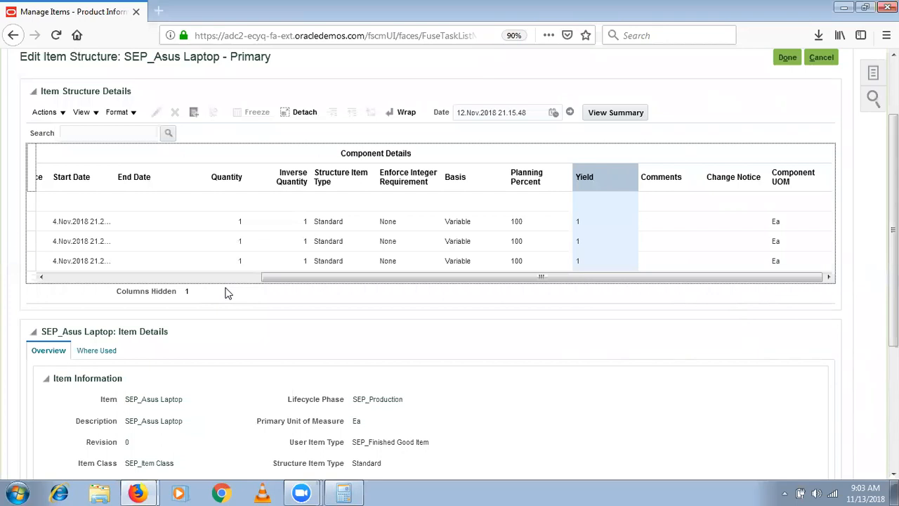
# - Scroll the table back left, select SEP_ Core i5, and open it with the Edit icon
pyautogui.click(191, 277)
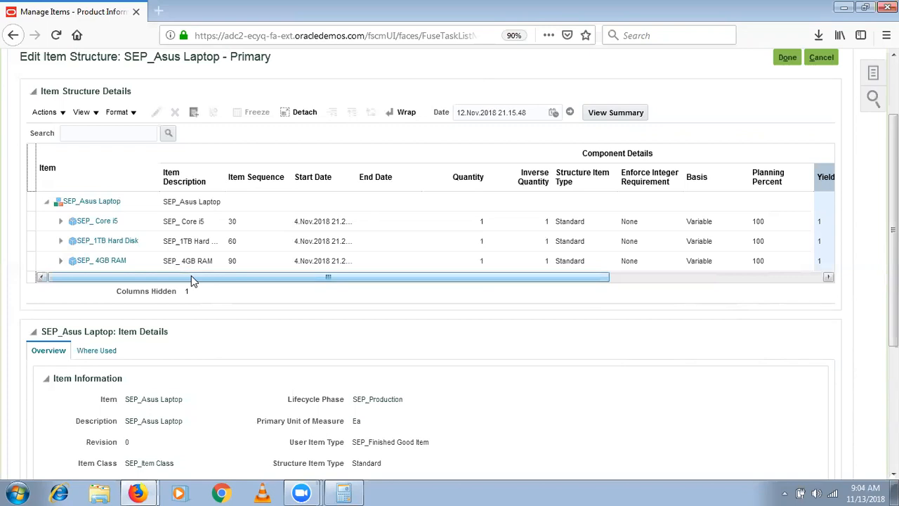
pyautogui.click(126, 220)
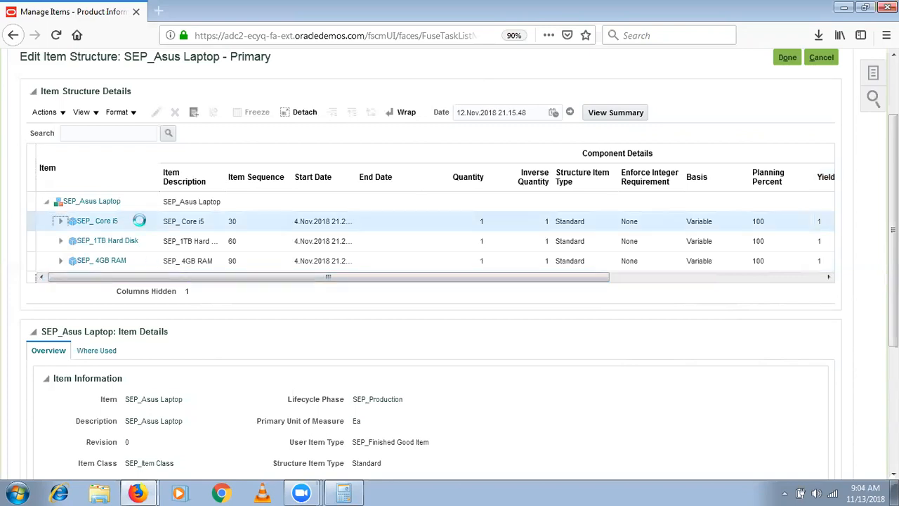
pyautogui.click(158, 112)
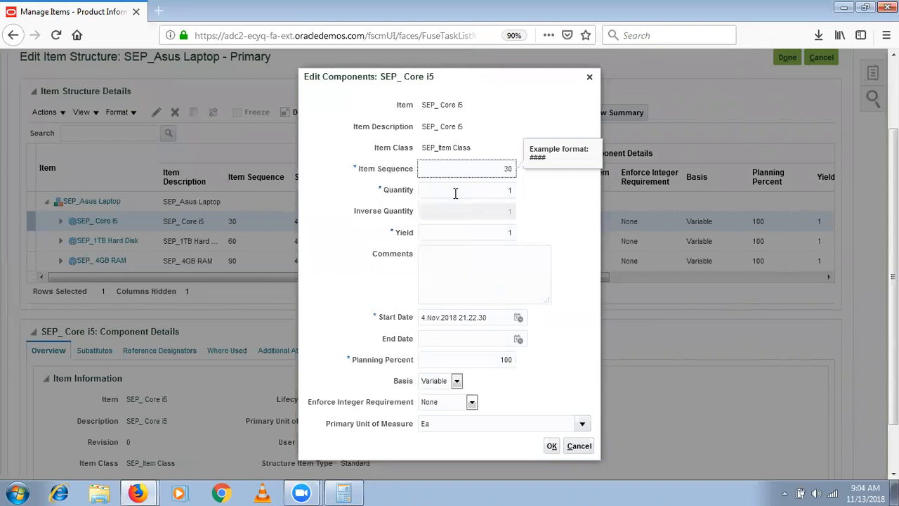
pyautogui.click(394, 387)
pyautogui.moveTo(394, 386); pyautogui.dragTo(406, 383)
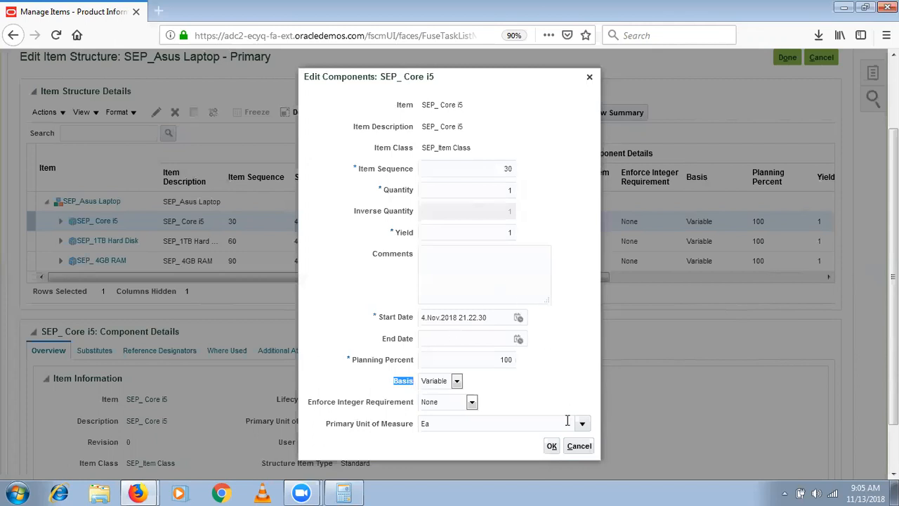
pyautogui.click(581, 387)
# - Confirm the SEP_ Core i5 component edits
pyautogui.click(552, 447)
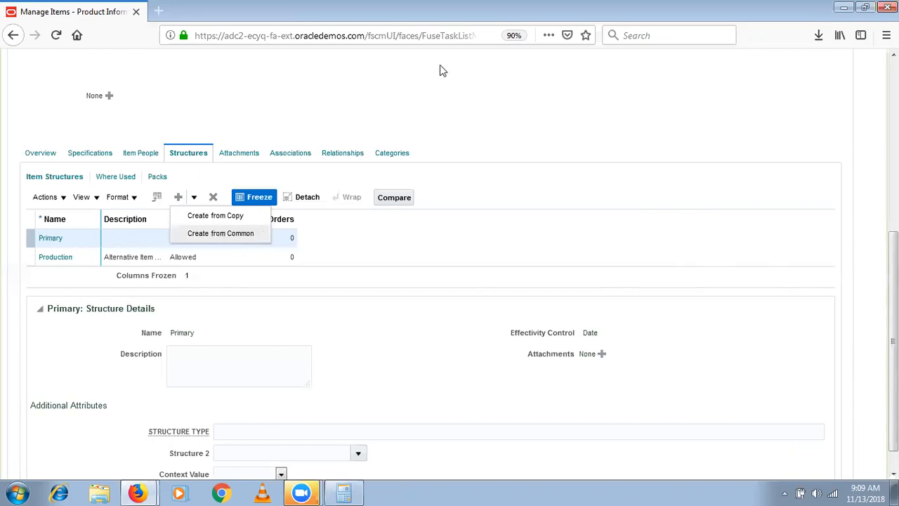
# - Open Compare, choose Production as Structure Two, and move all component attributes across
pyautogui.click(393, 200)
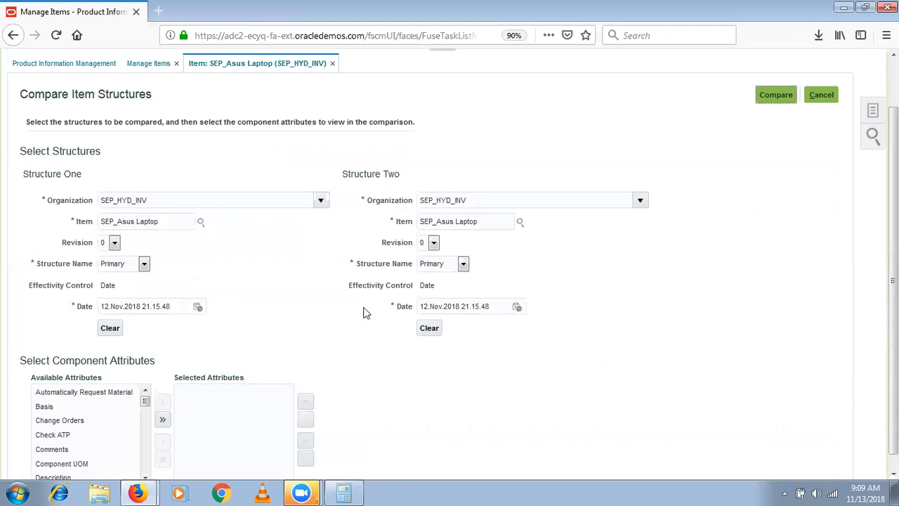
pyautogui.scroll(-1, 365, 365)
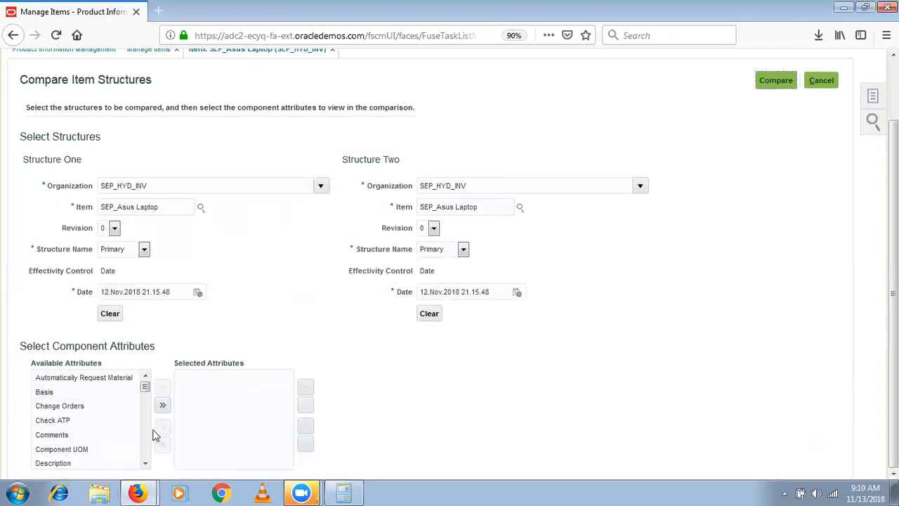
pyautogui.click(457, 252)
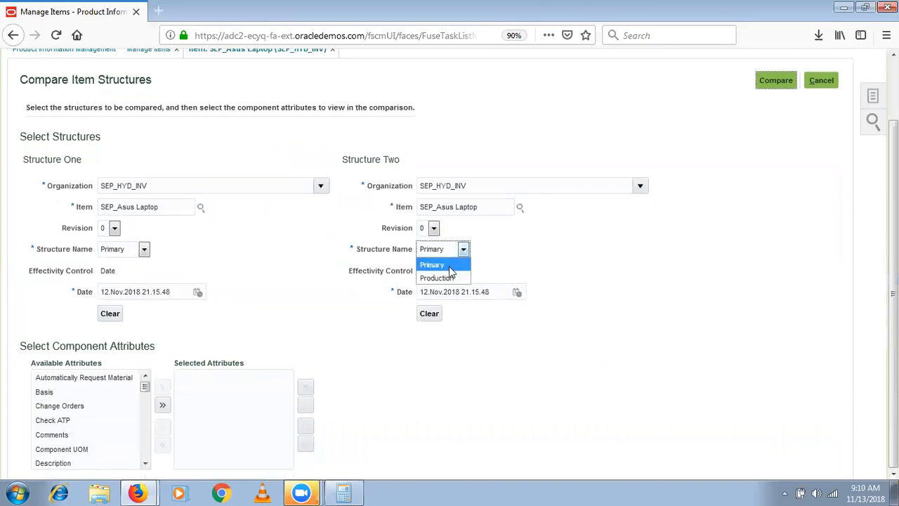
pyautogui.click(448, 281)
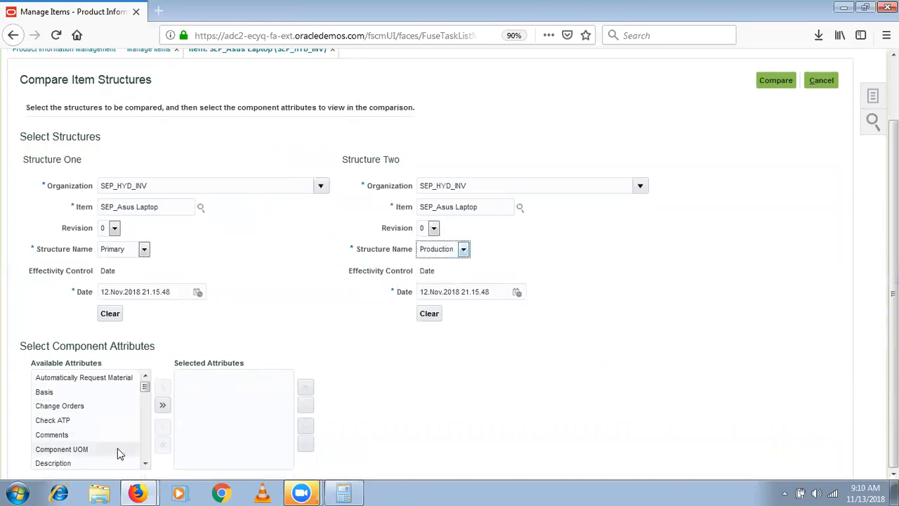
pyautogui.click(162, 404)
# - Run the comparison, inspect Automatically Request Material, Supply Type and Structure Item Type columns, then click Done
pyautogui.click(776, 82)
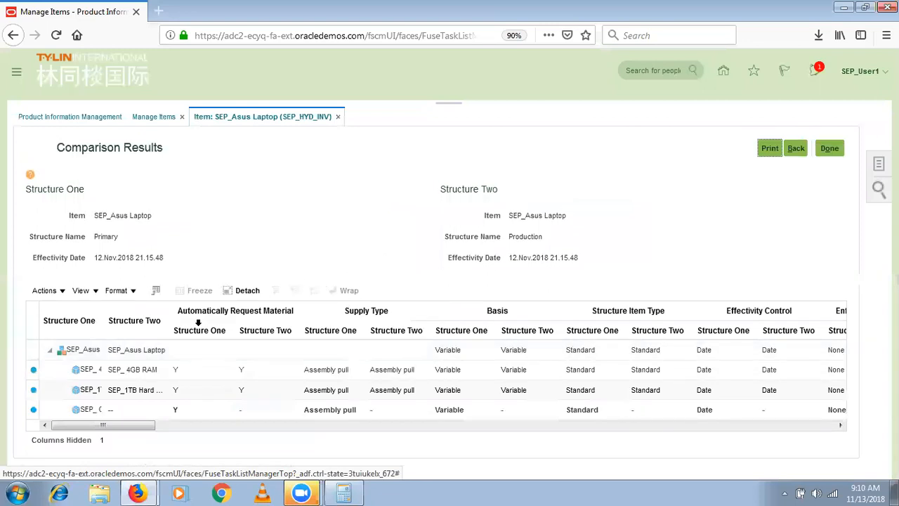
pyautogui.click(191, 307)
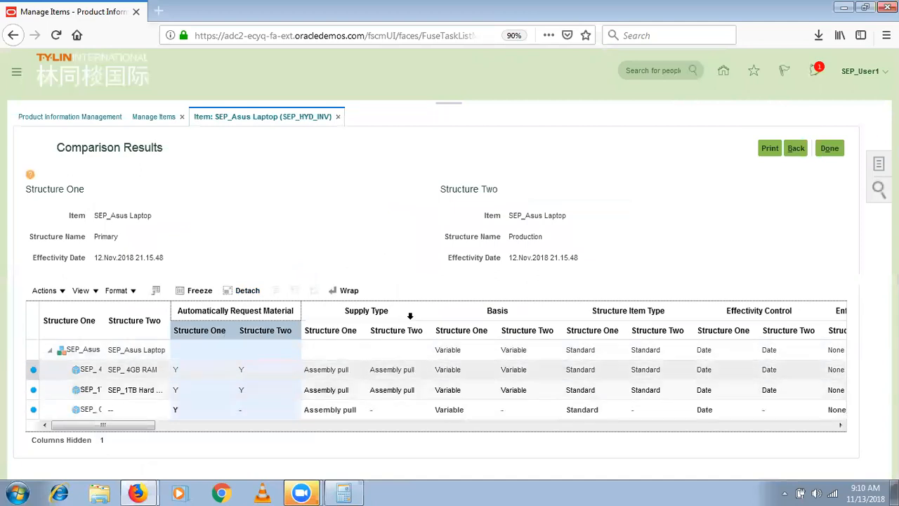
pyautogui.click(334, 320)
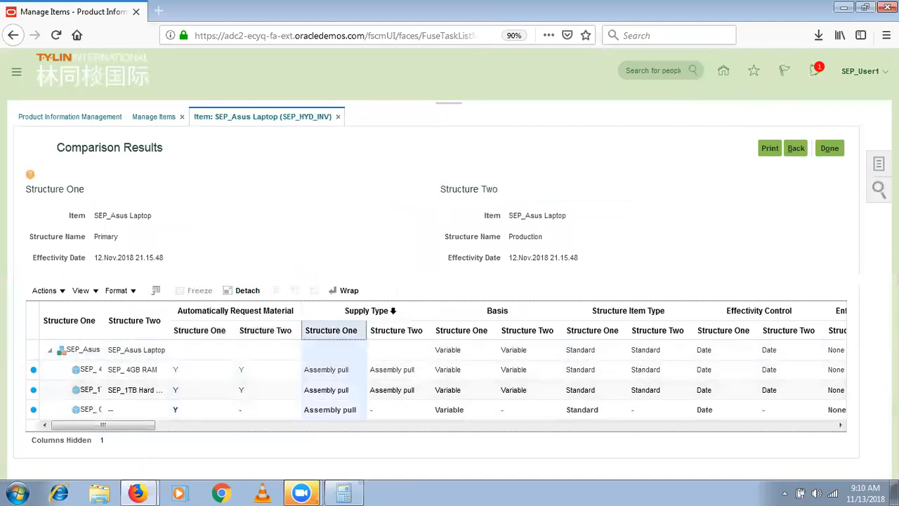
pyautogui.click(580, 310)
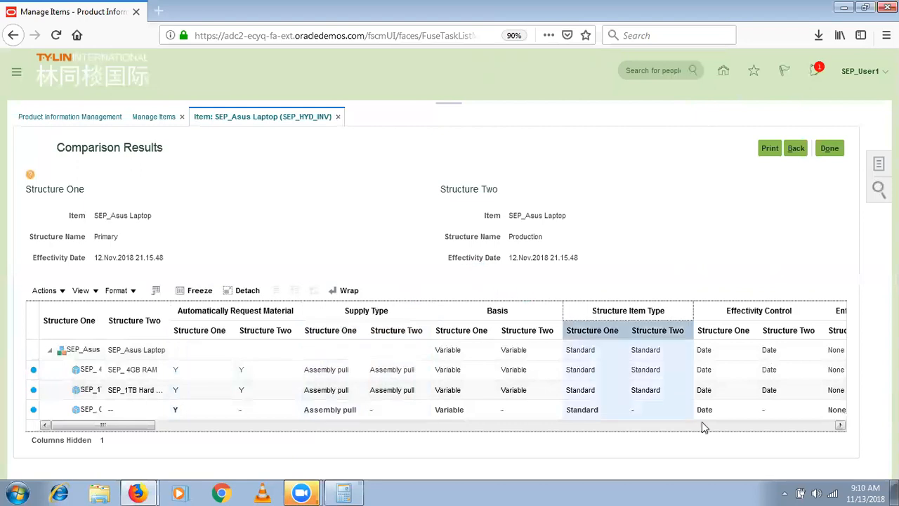
pyautogui.click(734, 424)
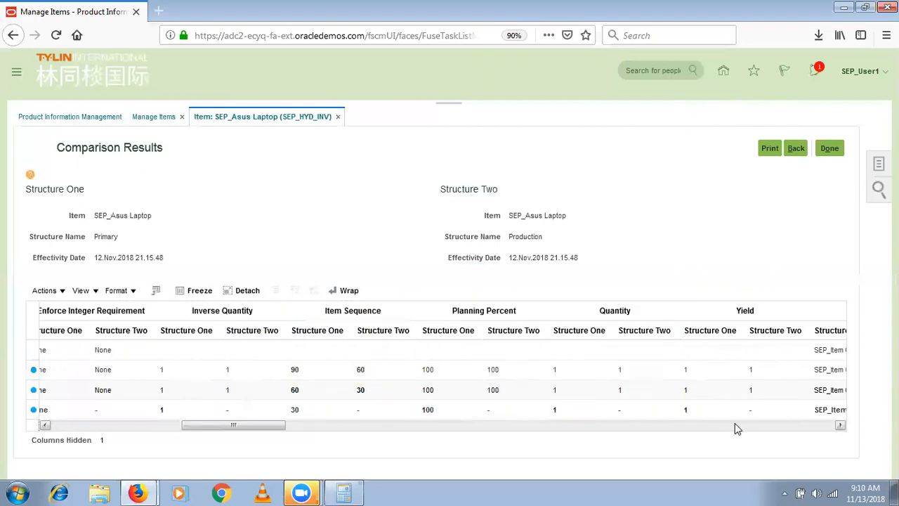
pyautogui.click(828, 147)
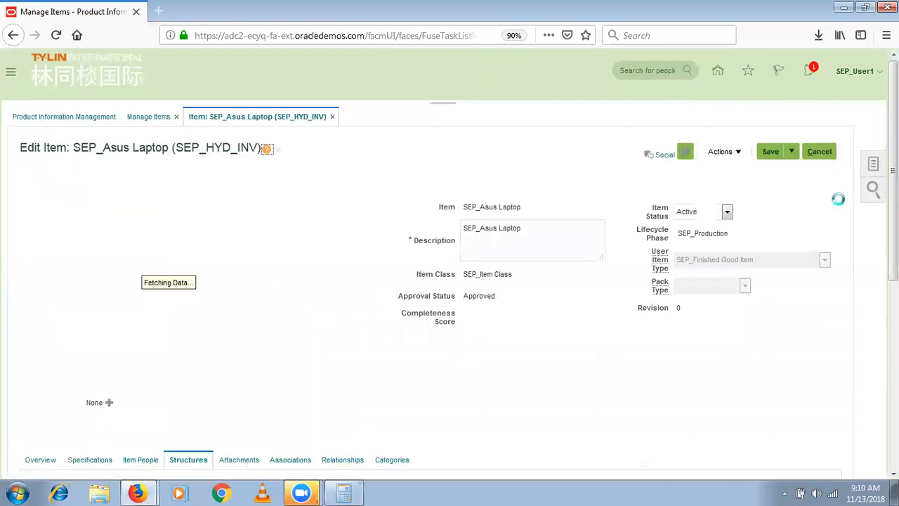
# - Open the Primary structure for editing and show its Where Used view
pyautogui.moveTo(893, 204); pyautogui.dragTo(892, 348)
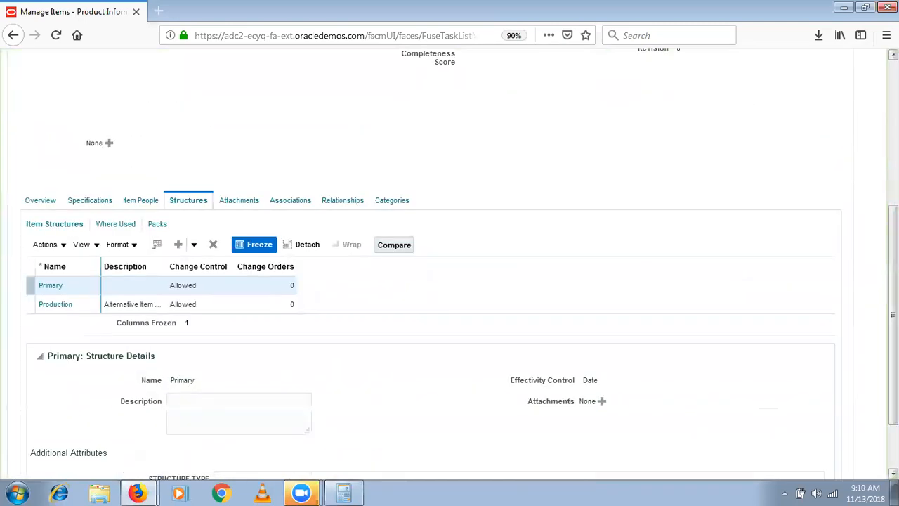
pyautogui.click(53, 286)
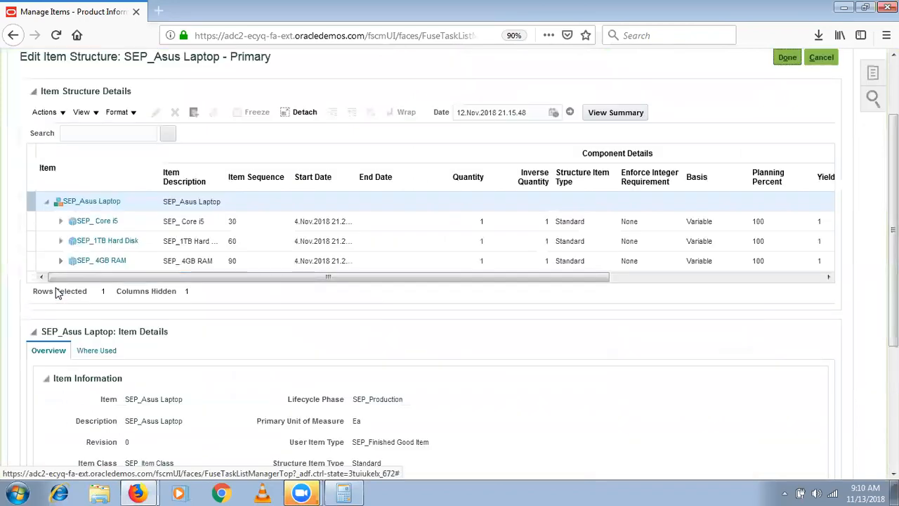
pyautogui.click(96, 350)
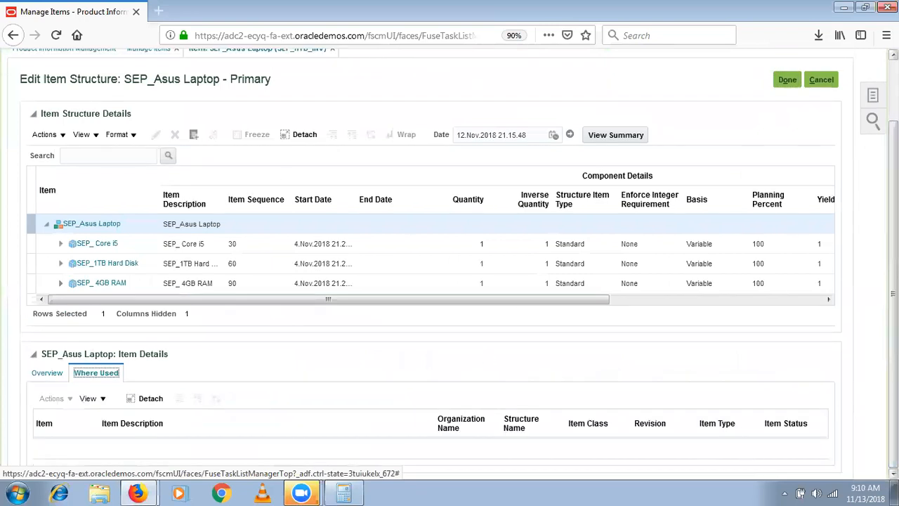
# - Select SEP_ Core i5 and expand its SEP_Asus Laptop where-used entry
pyautogui.click(340, 243)
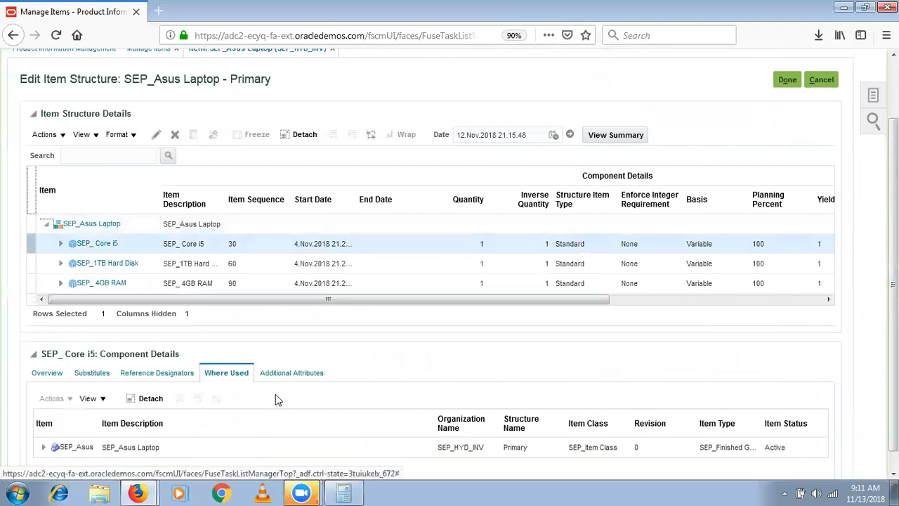
pyautogui.click(217, 447)
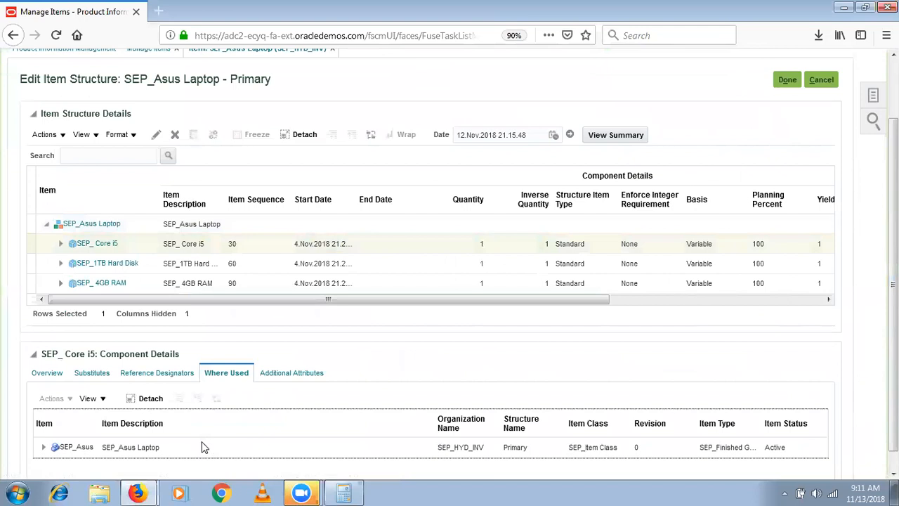
pyautogui.click(43, 448)
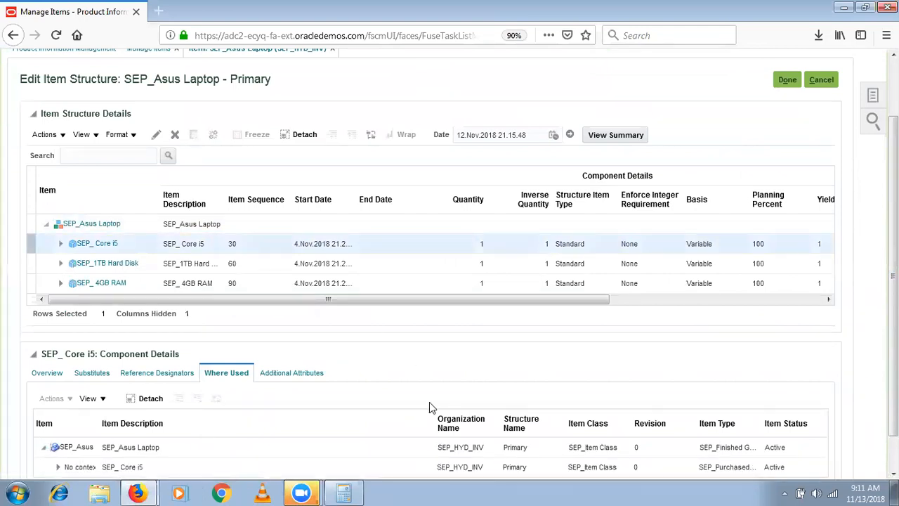
pyautogui.scroll(-1, 474, 387)
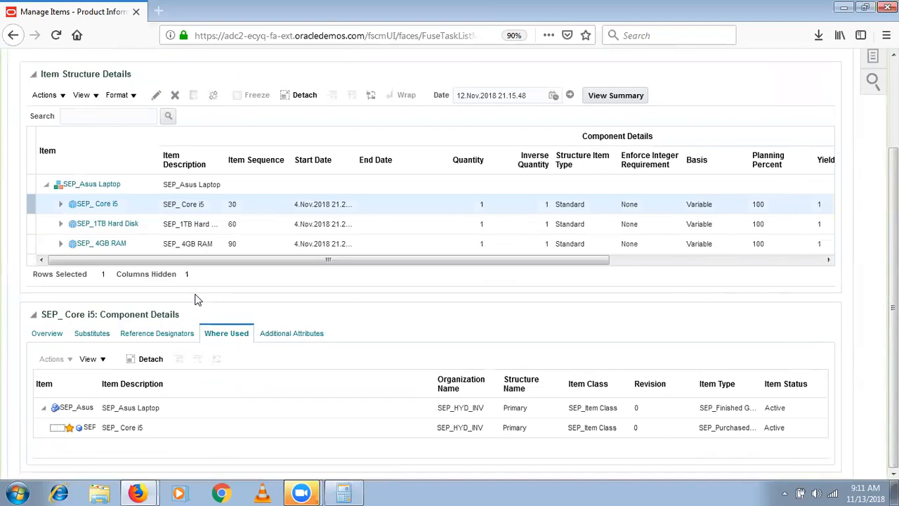
pyautogui.click(143, 204)
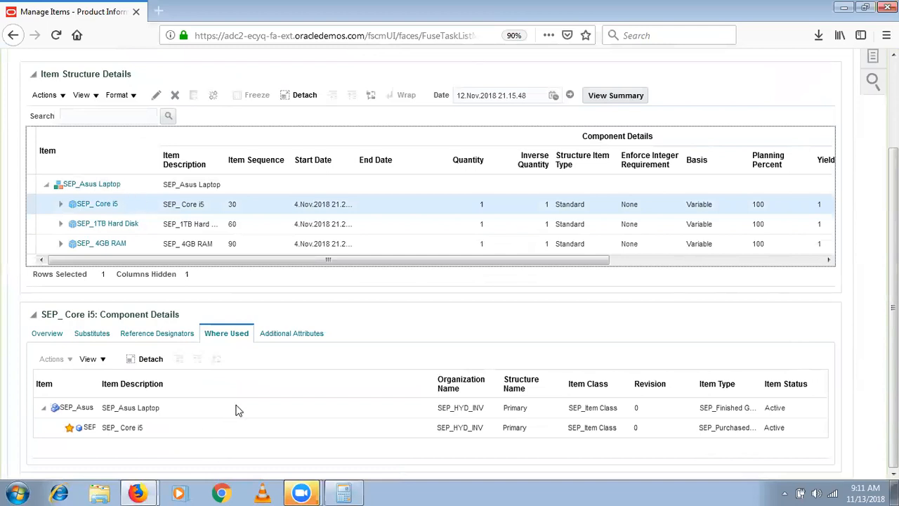
pyautogui.click(166, 424)
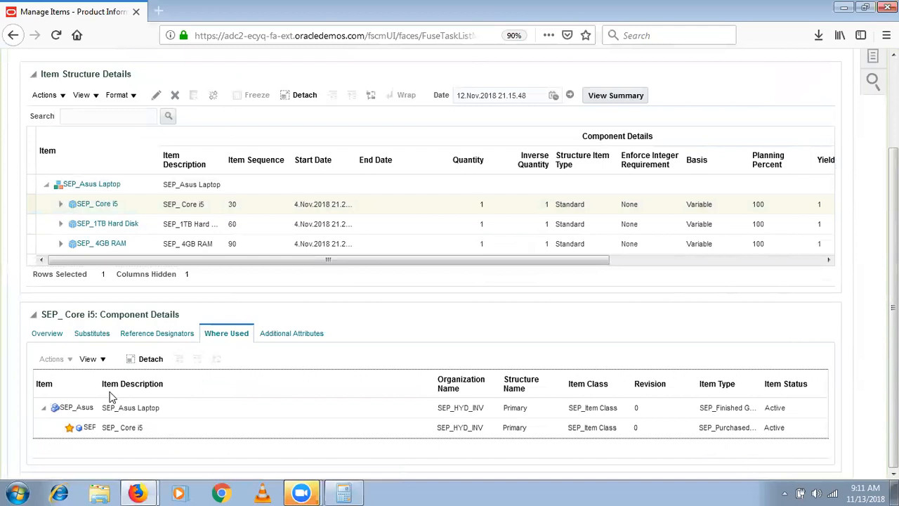
# - Add SEP_Test Item1, found by searching SEP%, as a quantity-1 (Ea) substitute for SEP_ Core i5
pyautogui.click(87, 342)
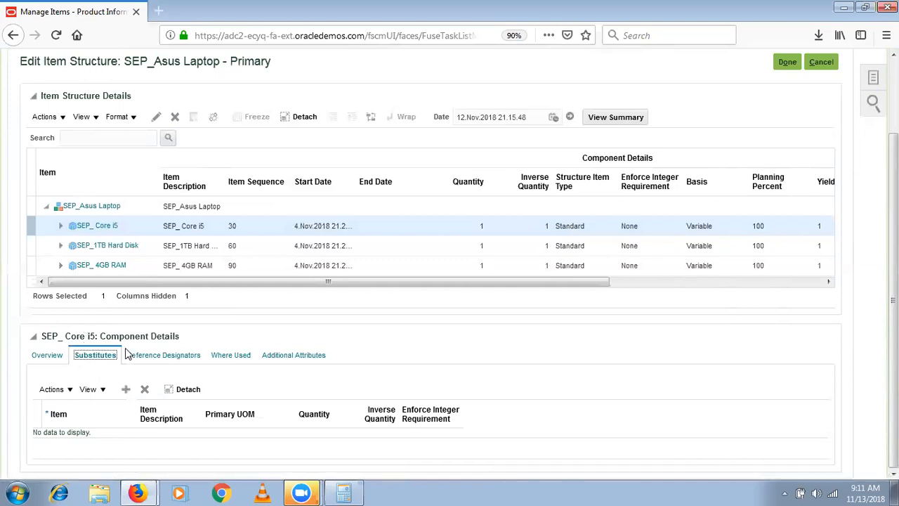
pyautogui.click(126, 390)
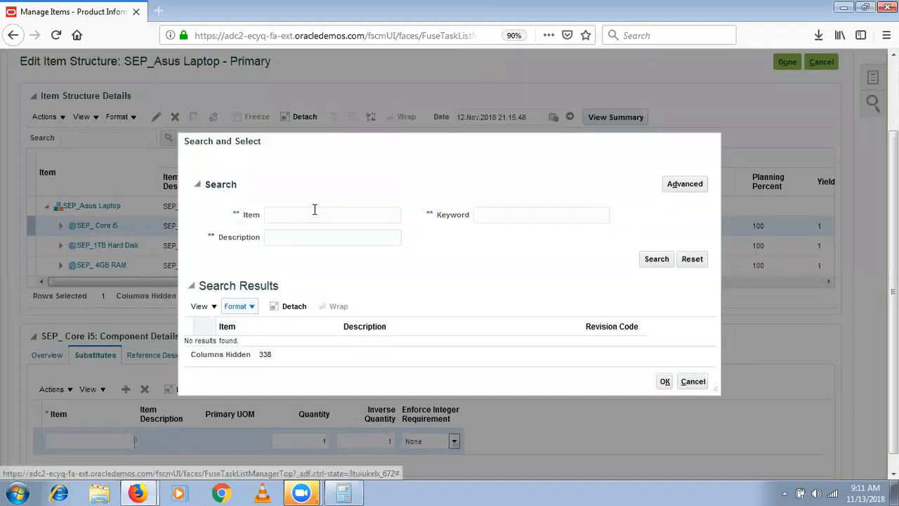
pyautogui.click(304, 214)
pyautogui.write('SEP%')
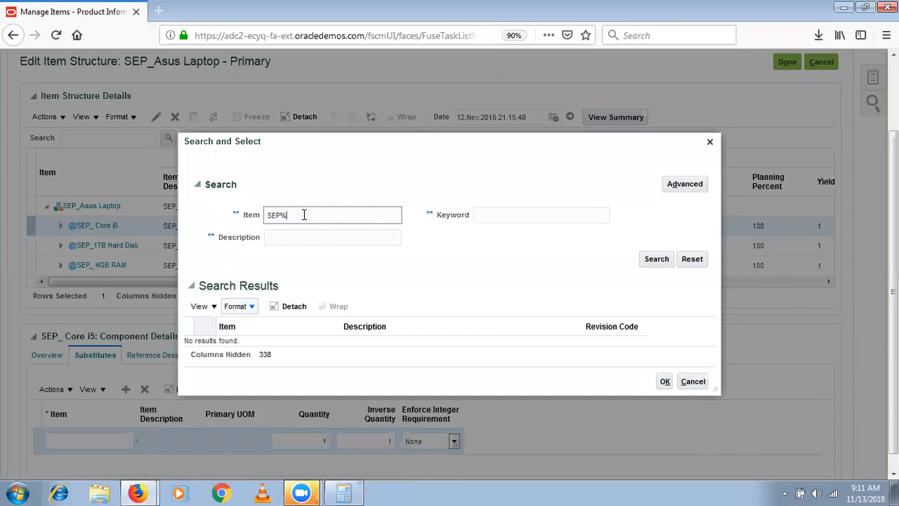
pyautogui.press('Return')
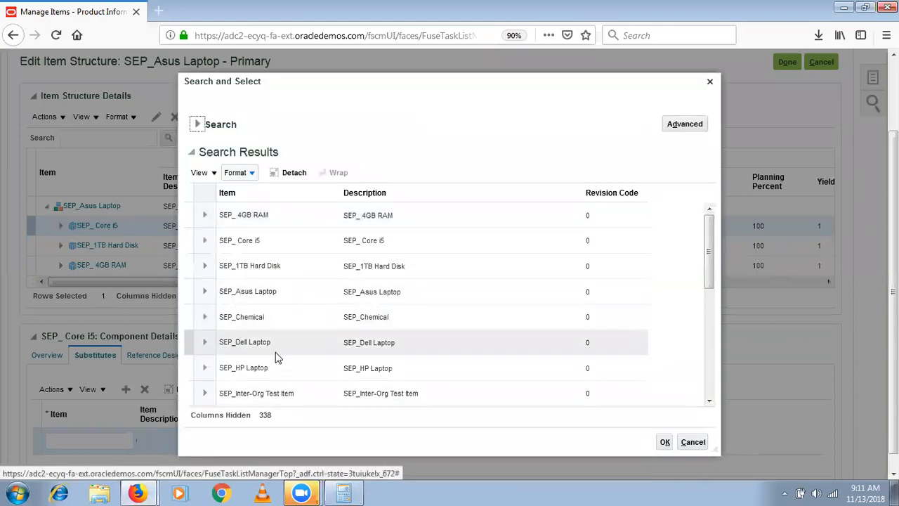
pyautogui.click(709, 359)
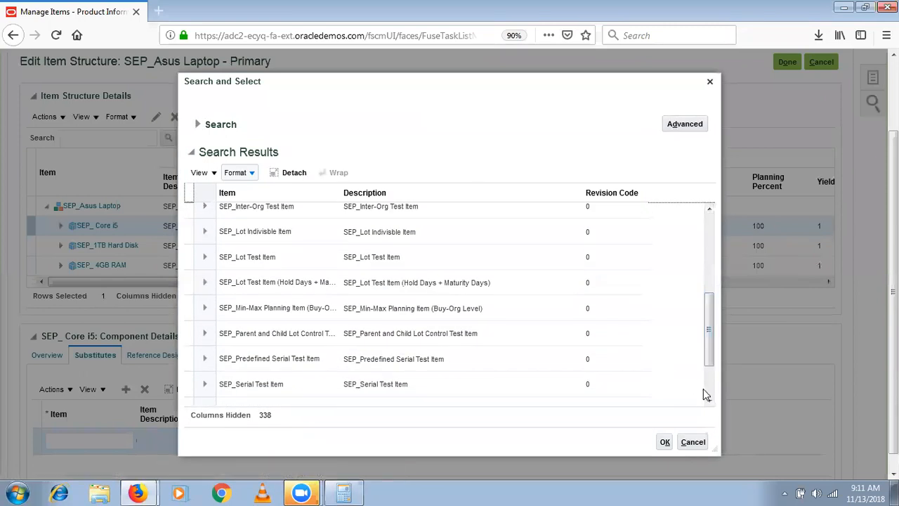
pyautogui.click(708, 392)
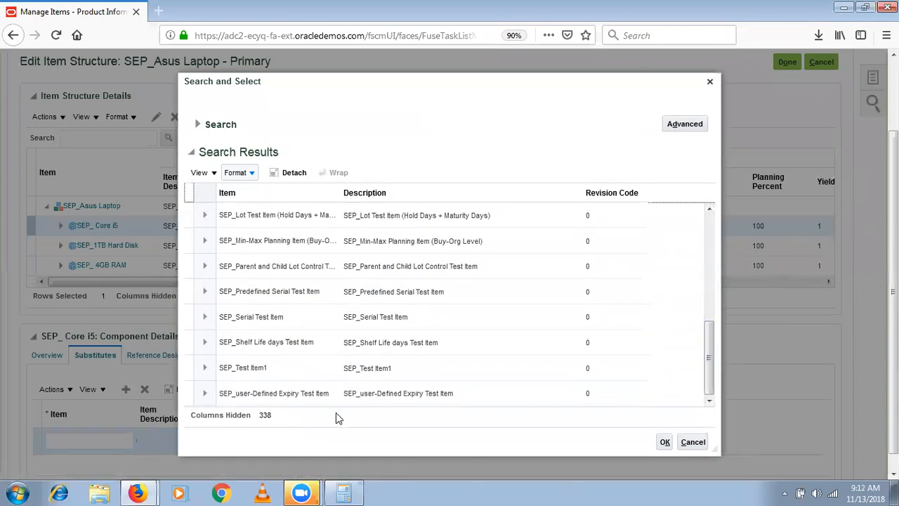
pyautogui.click(357, 367)
pyautogui.click(664, 443)
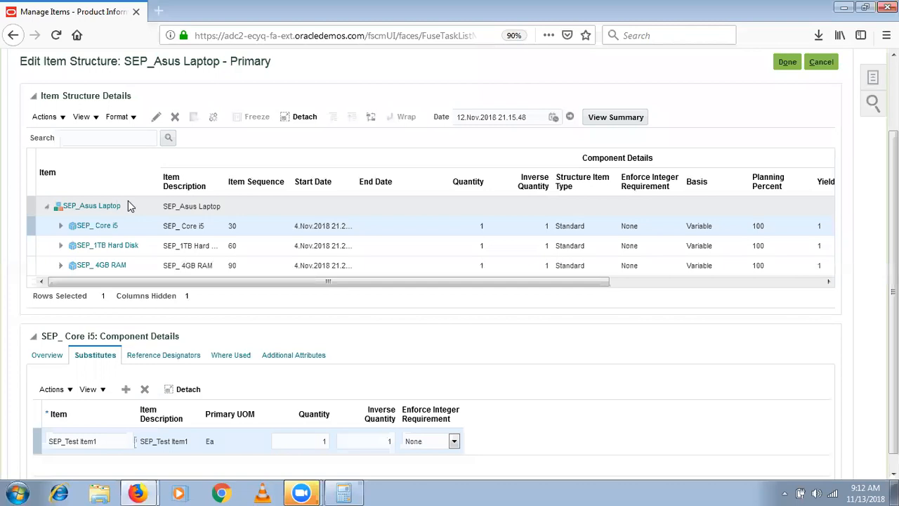
# - Review the SEP_ Core i5 row and its SEP_Test Item1 substitute, then save the Primary structure
pyautogui.click(140, 234)
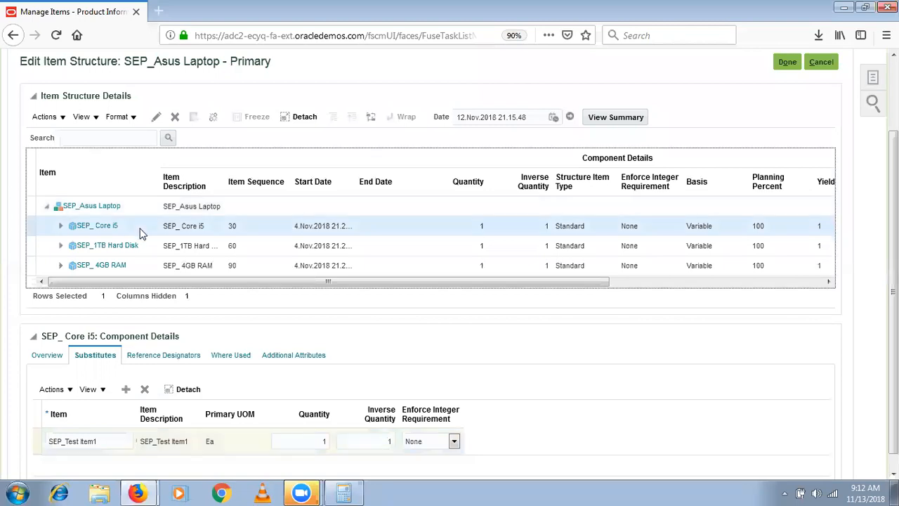
pyautogui.click(116, 224)
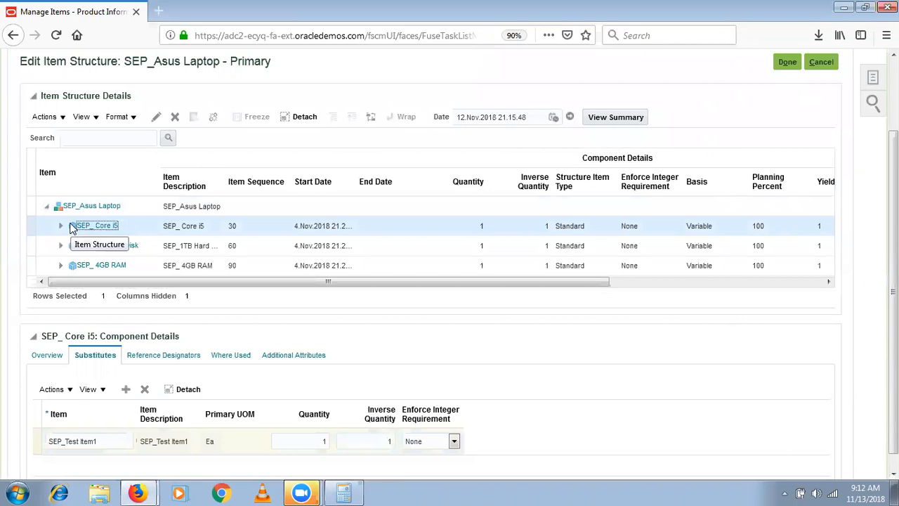
pyautogui.click(70, 225)
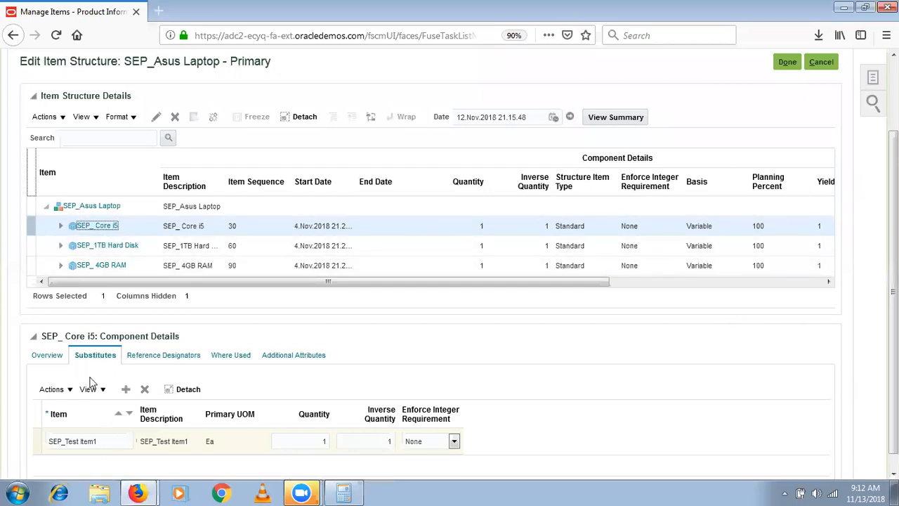
pyautogui.click(129, 222)
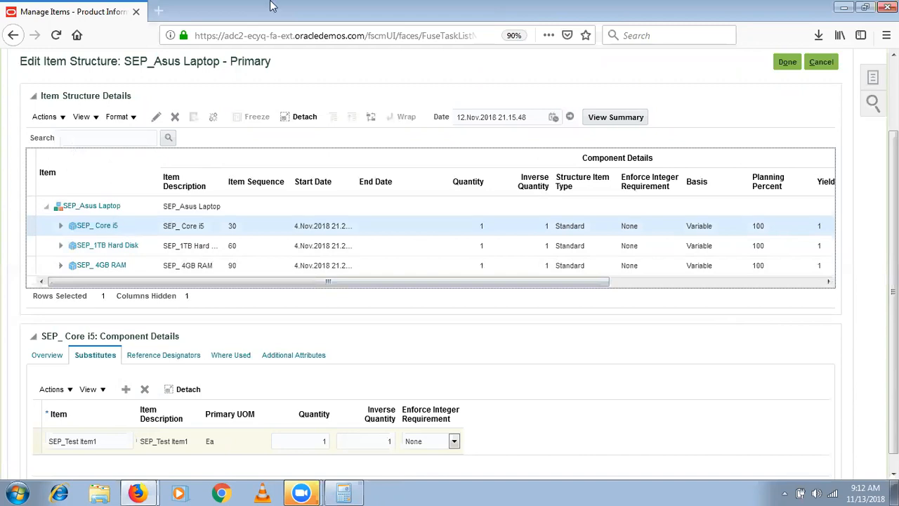
pyautogui.click(791, 63)
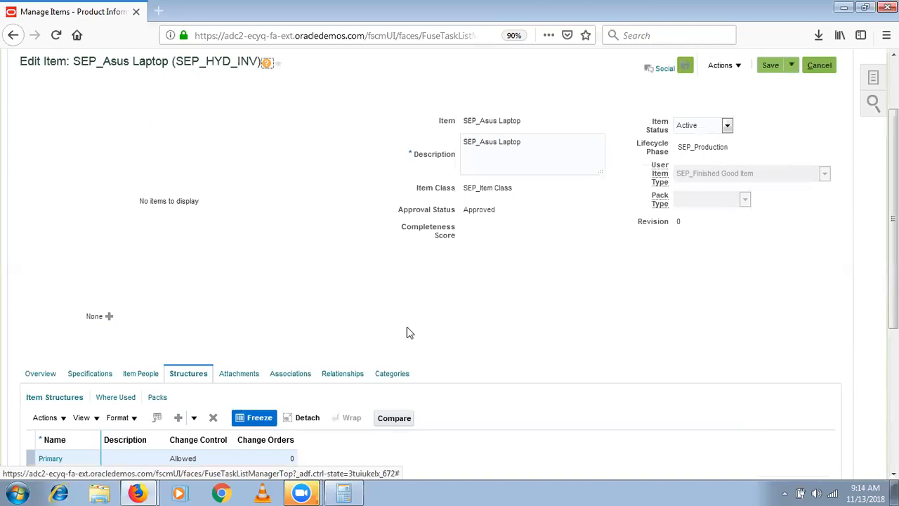
pyautogui.click(337, 374)
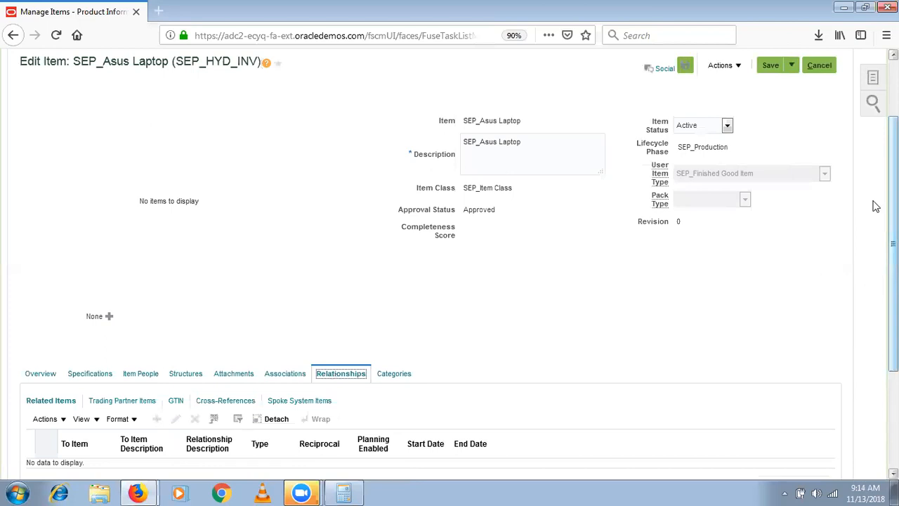
pyautogui.click(182, 375)
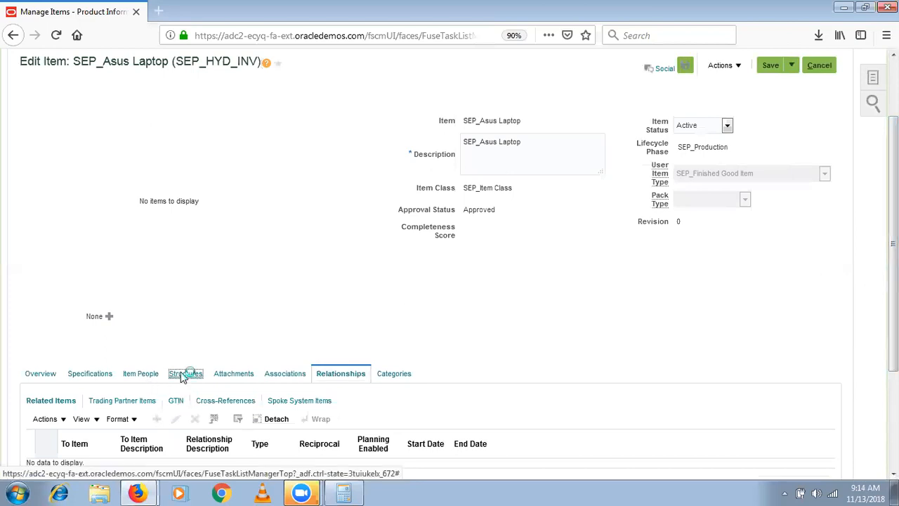